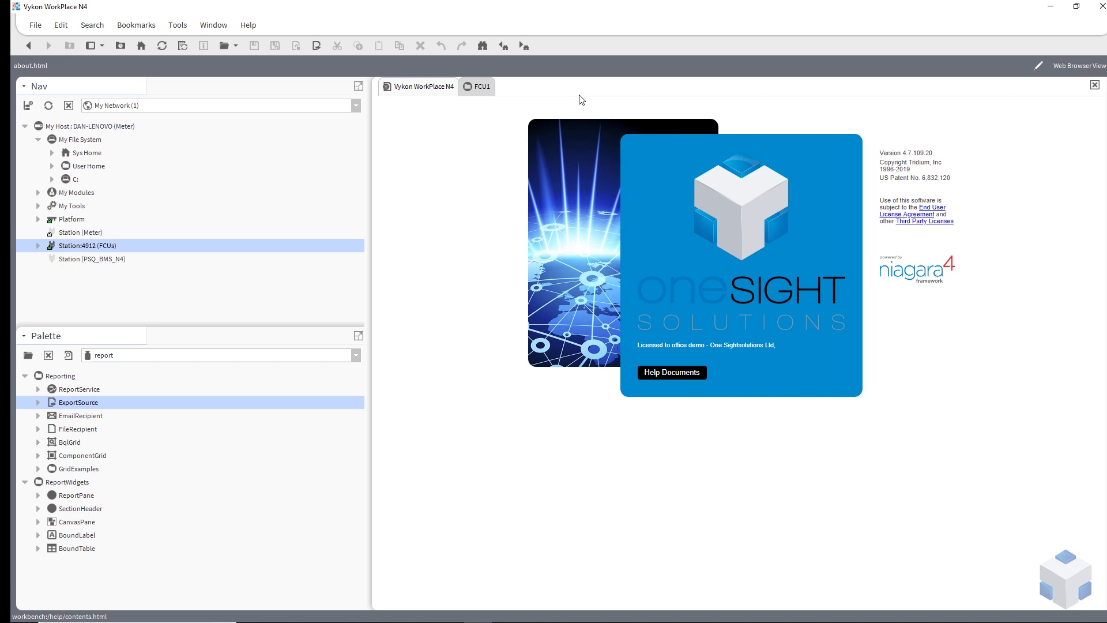
Step: Switch from the About page to the FCU1 Wire Sheet tab
click(481, 91)
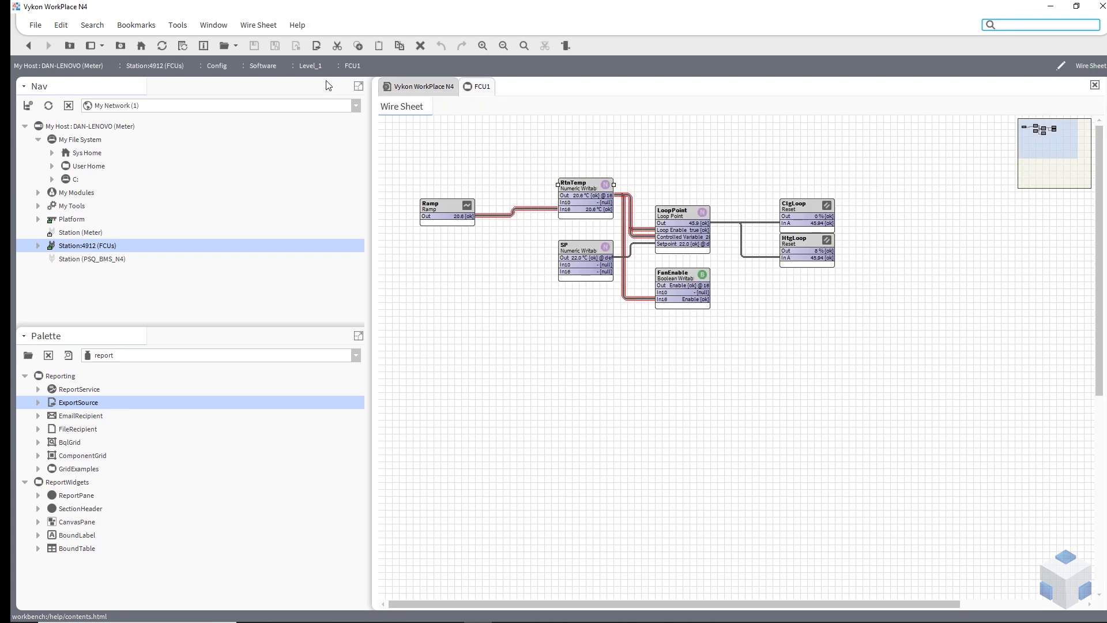
Step: Browse the Level_1, Level_2 and Level_3 folders under Software, then open Level_1's FCU1 logic
click(262, 65)
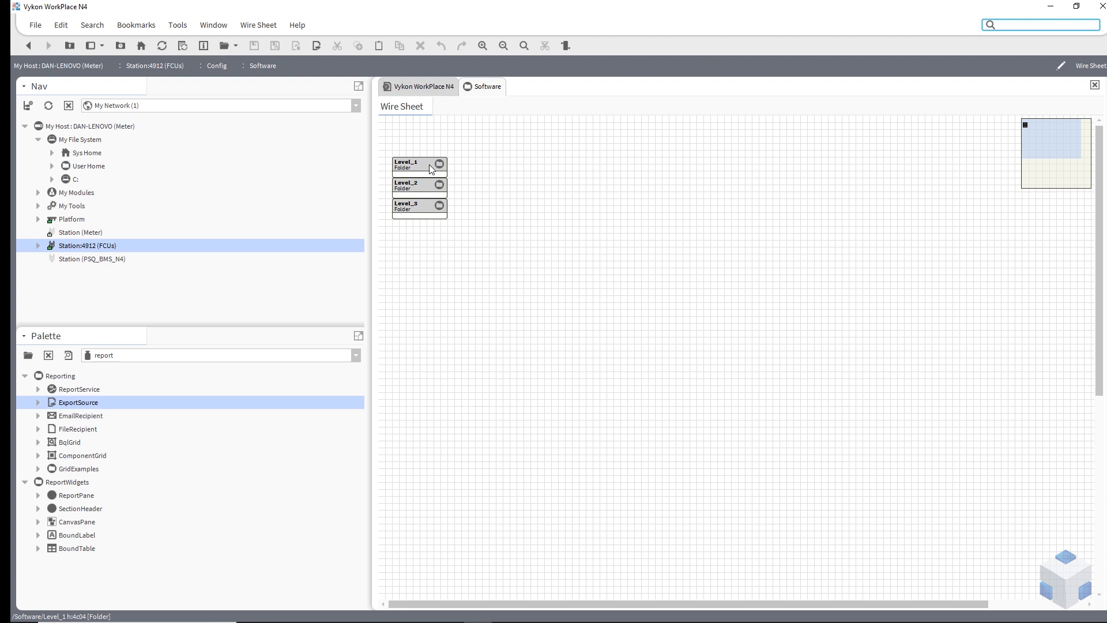
click(443, 206)
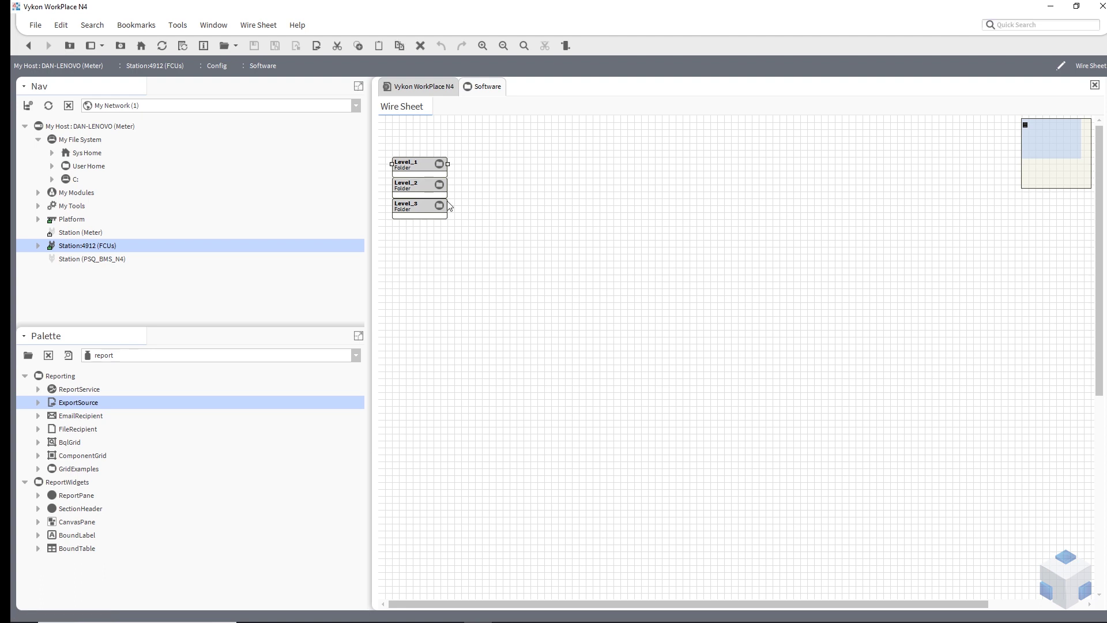
double_click(422, 173)
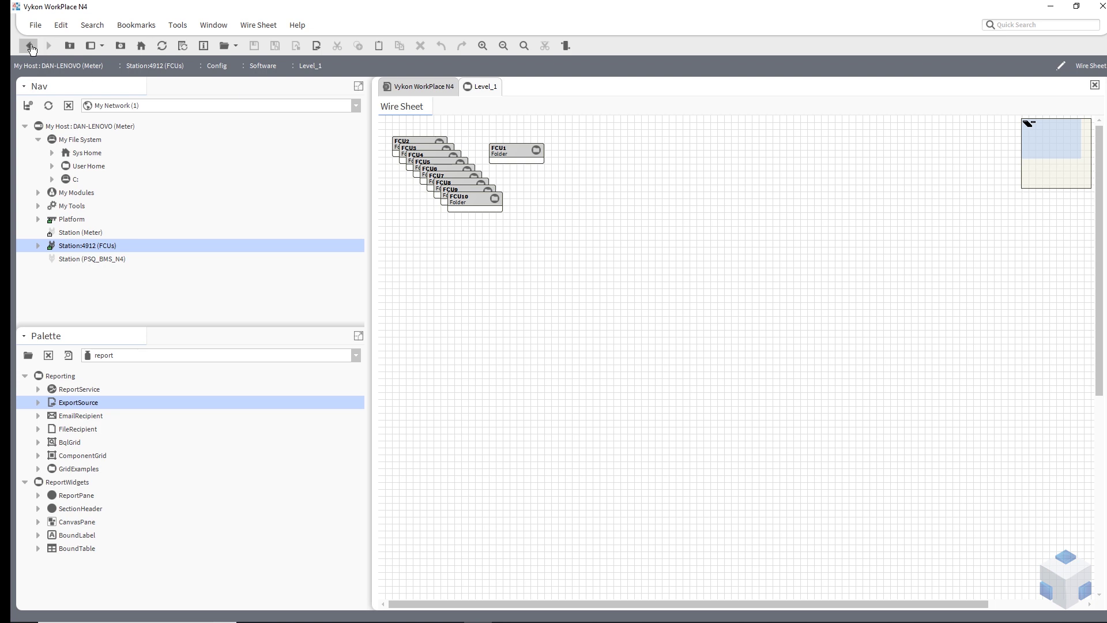
click(32, 49)
click(419, 188)
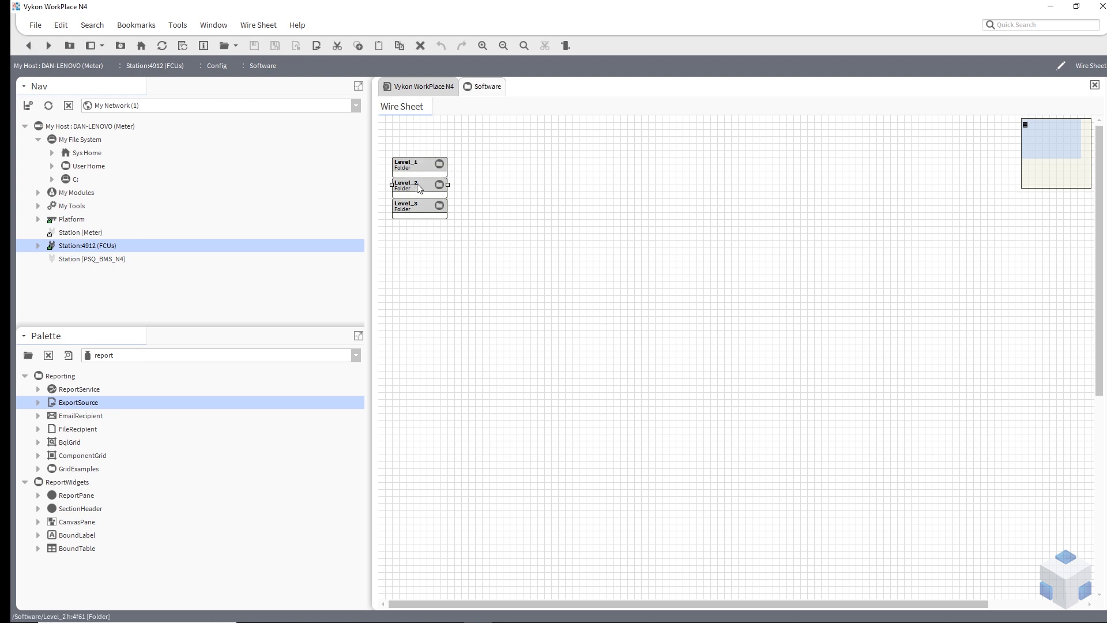
double_click(419, 188)
click(29, 45)
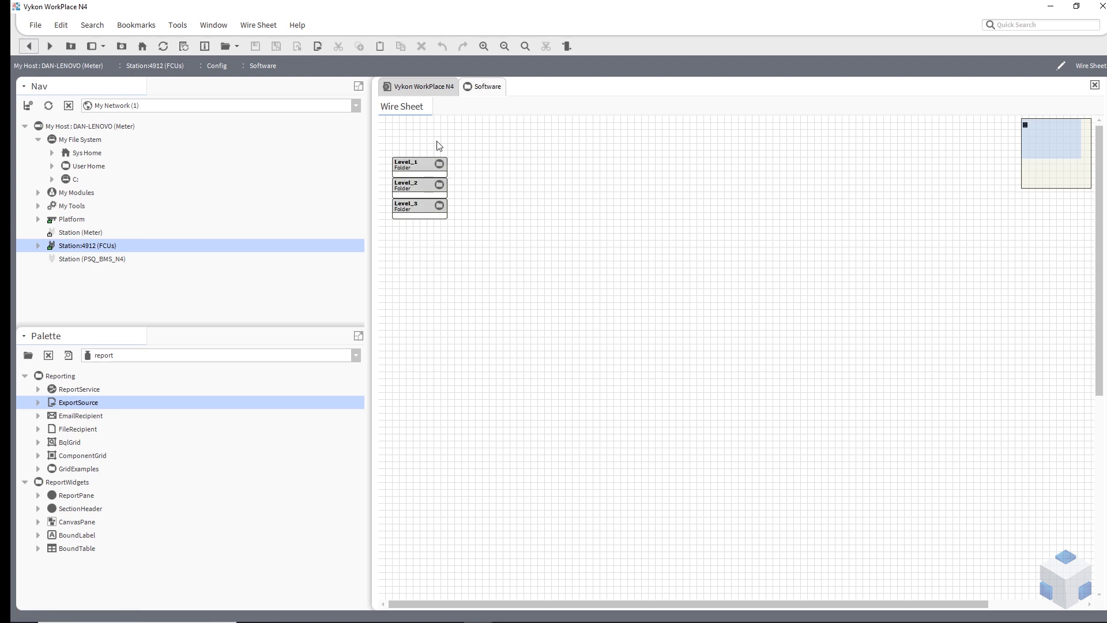
double_click(419, 165)
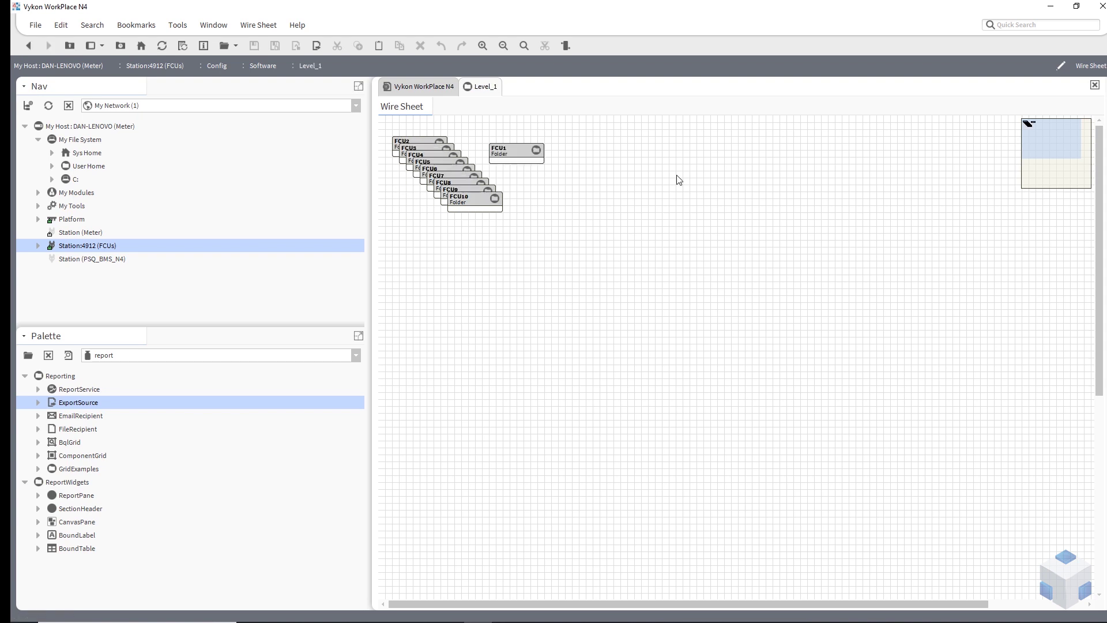
double_click(515, 150)
Step: Trace the RtnTemp, FanEnable, ClgLoop and HtgLoop links, then open ClgLoop's properties
click(580, 193)
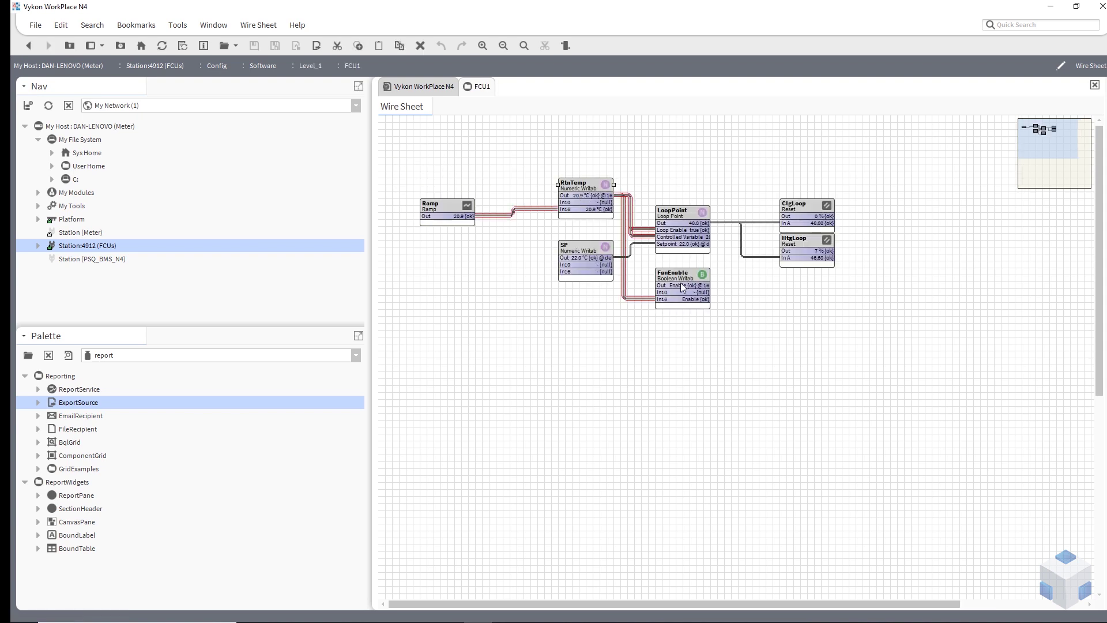
click(676, 378)
click(682, 293)
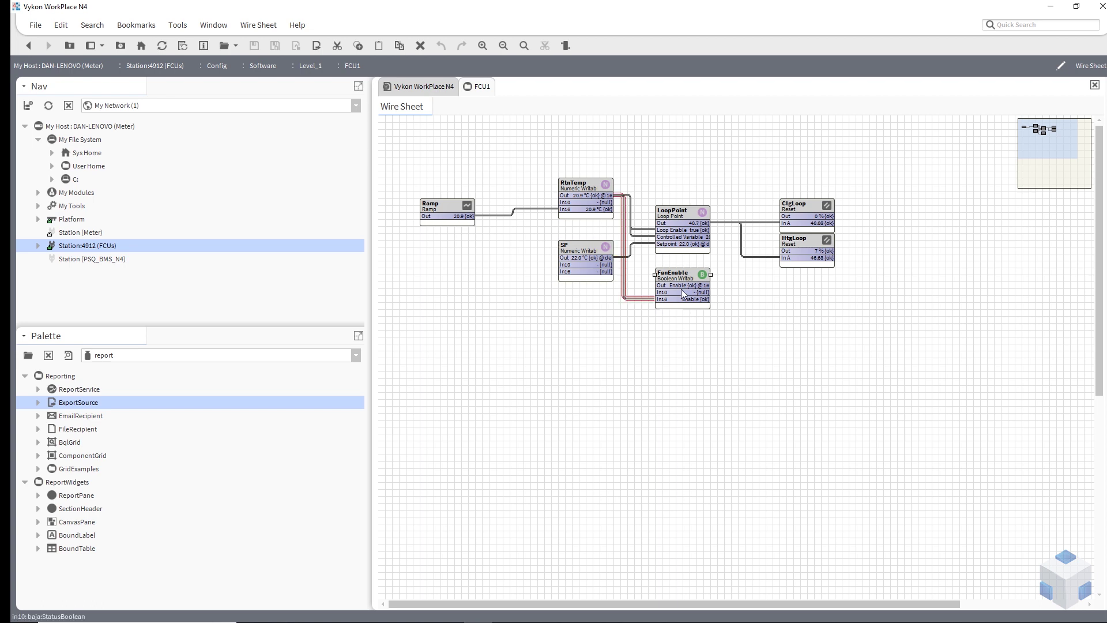
click(814, 212)
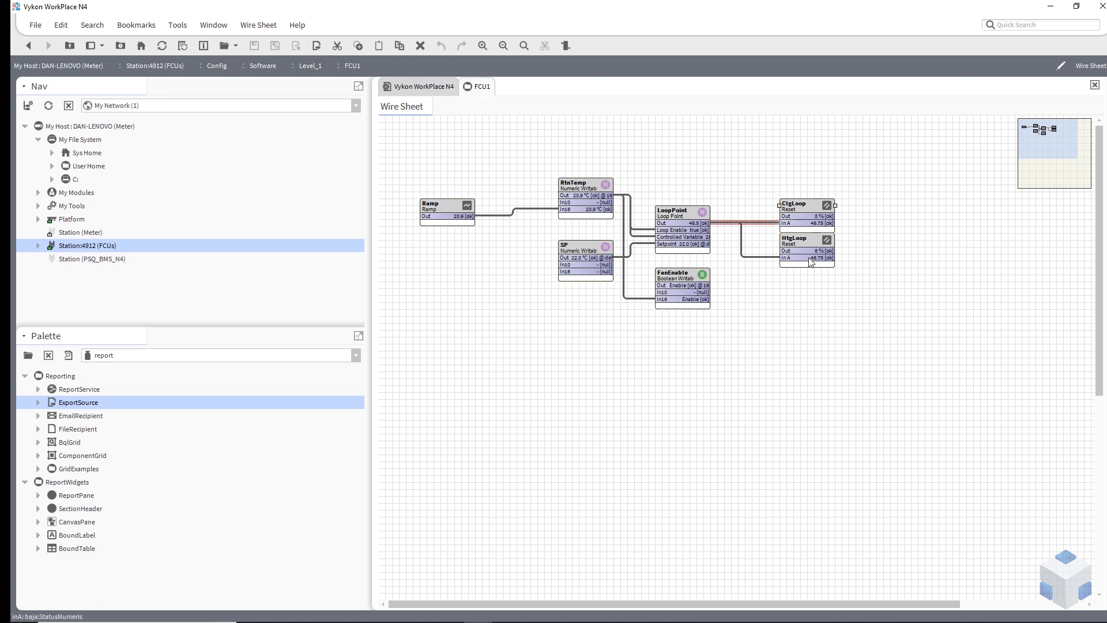
click(810, 258)
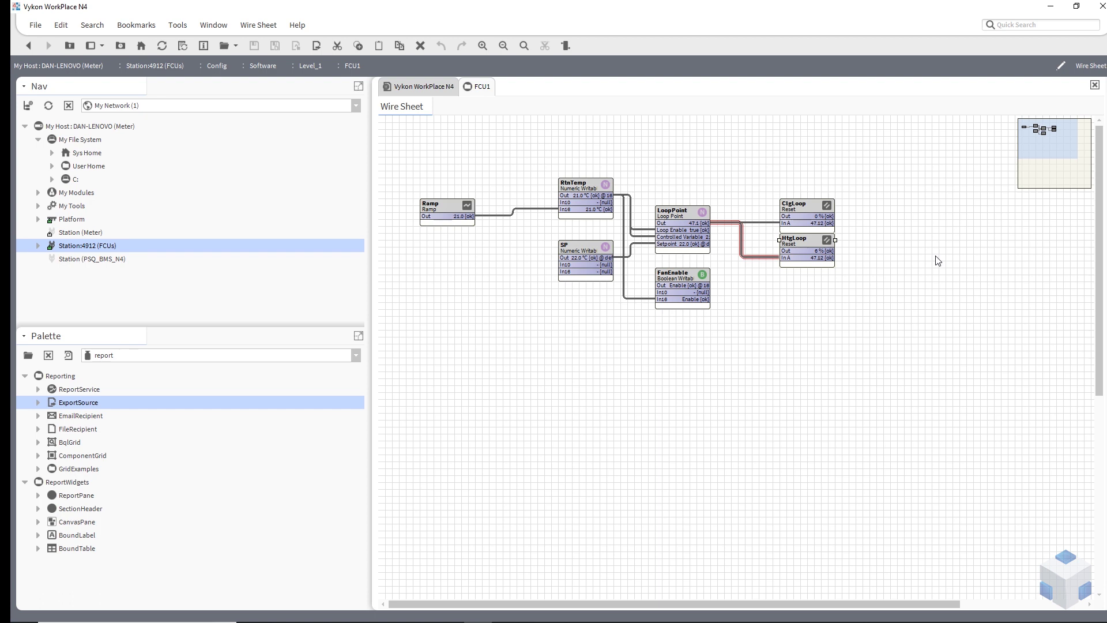
double_click(807, 203)
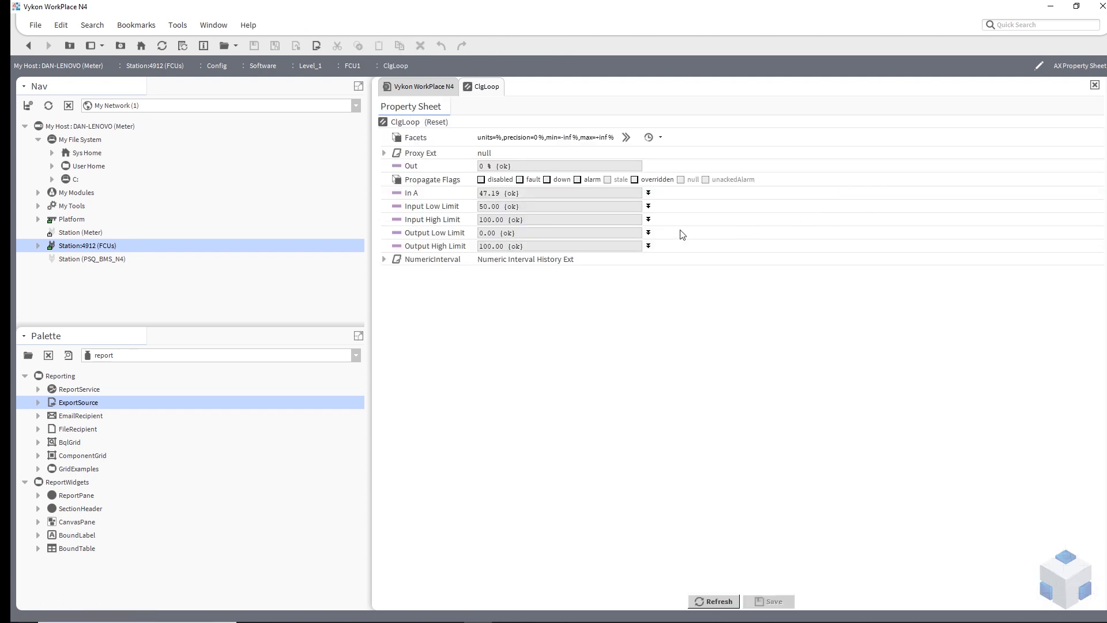
Step: Open ClgLoop's NumericInterval extension and highlight each History Name part, through the trailing %parent.name%
double_click(442, 262)
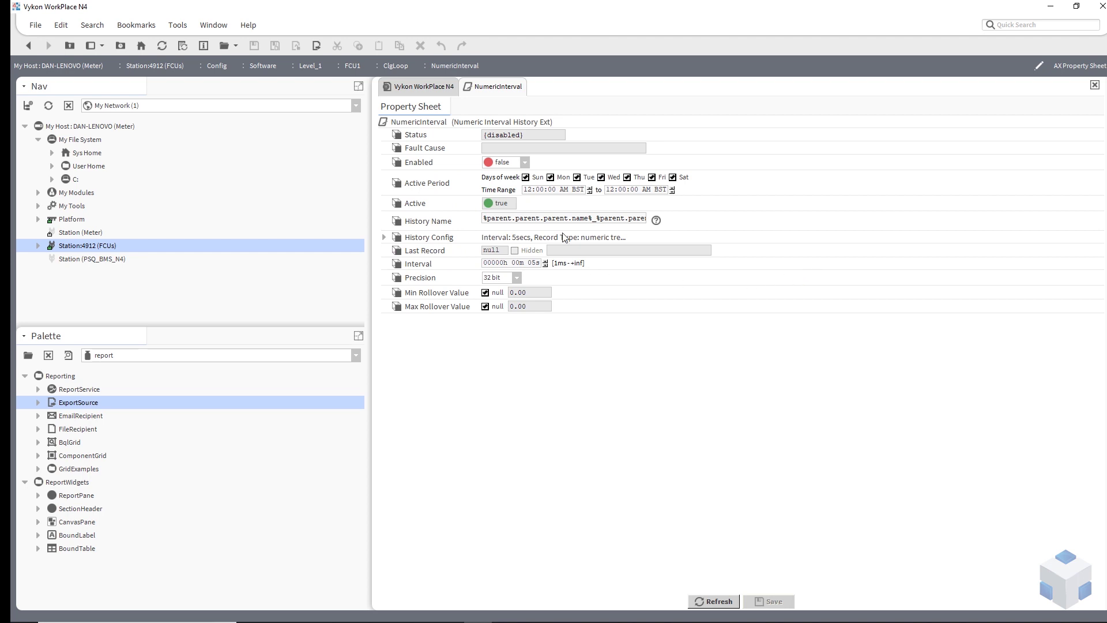
drag(483, 218, 465, 249)
drag(487, 219, 589, 218)
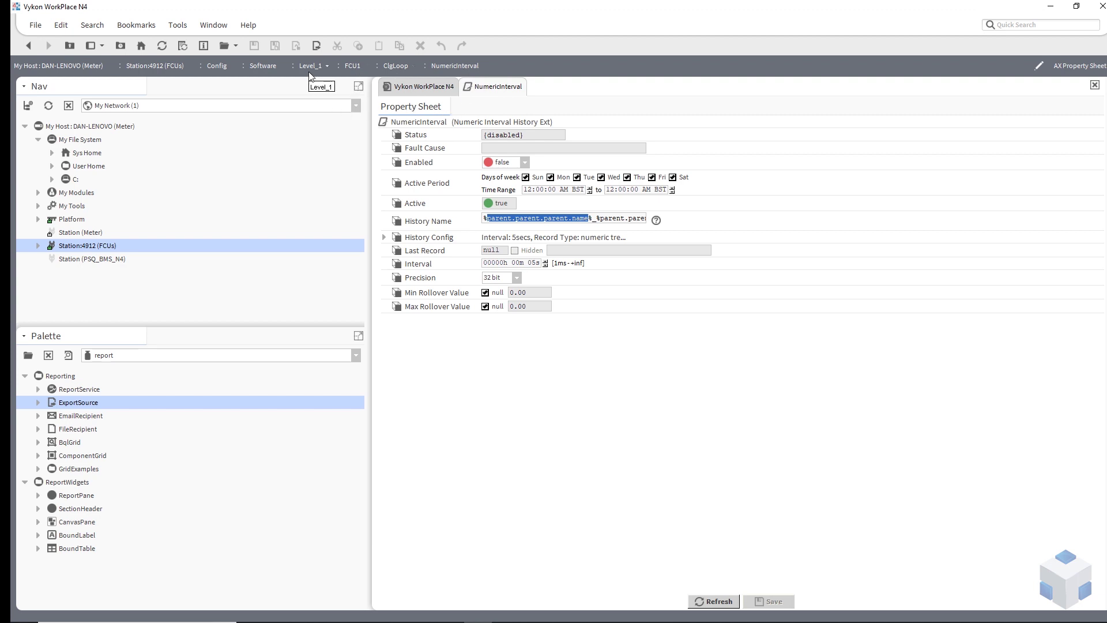
mouse_move(588, 219)
mouse_down()
mouse_move(653, 227)
mouse_move(605, 234)
mouse_up()
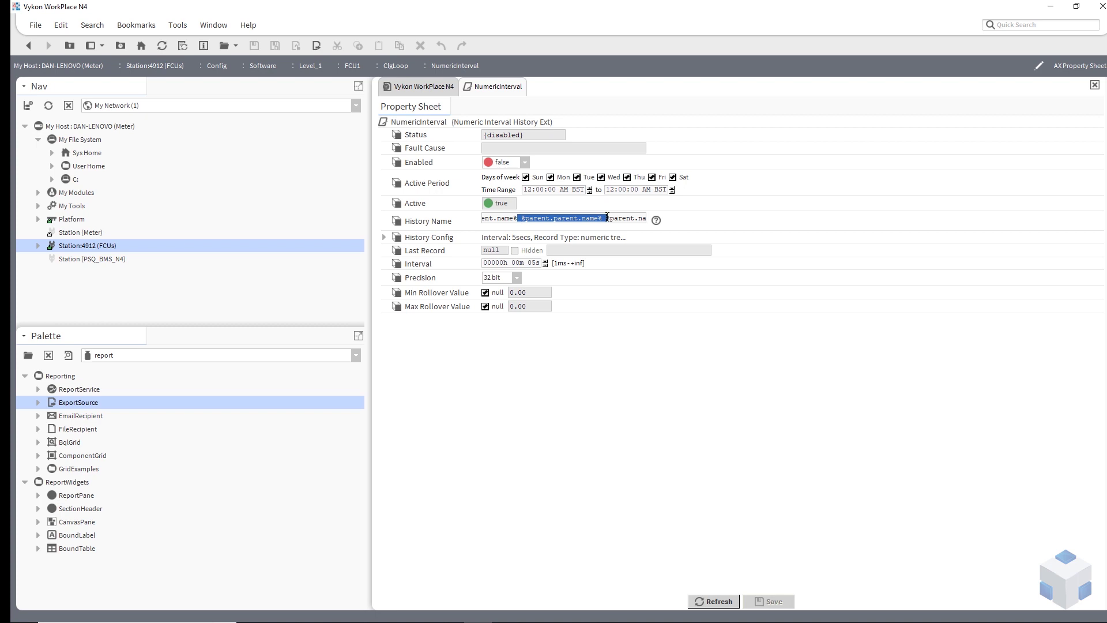
key(Right)
key(shift+End)
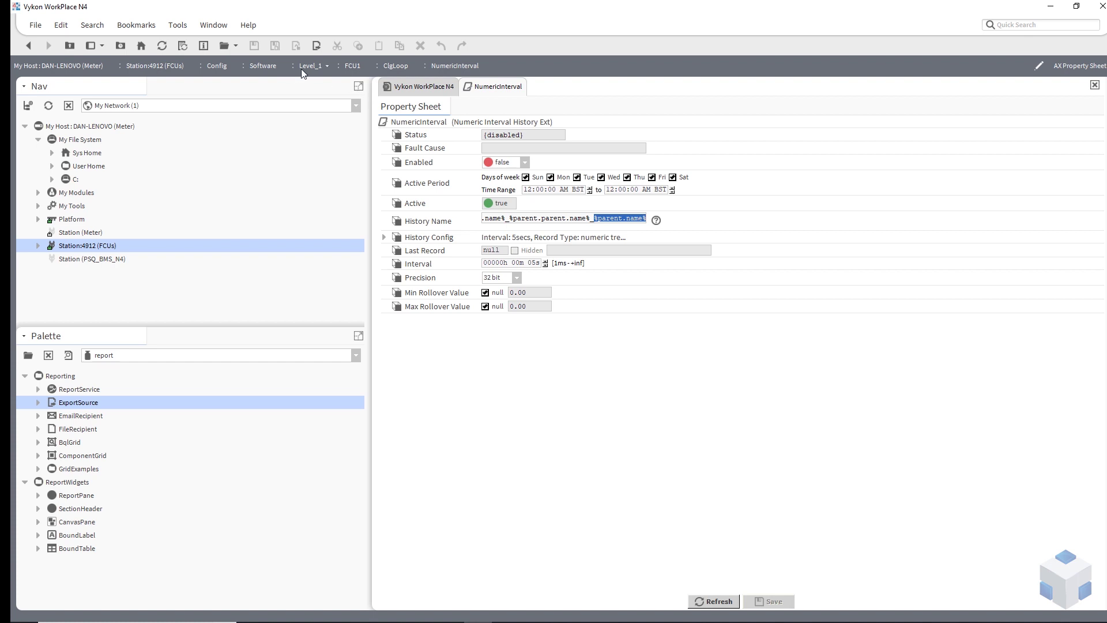
Step: Open the HtgLoop block's properties in the Level_3 FCU10 folder
click(263, 66)
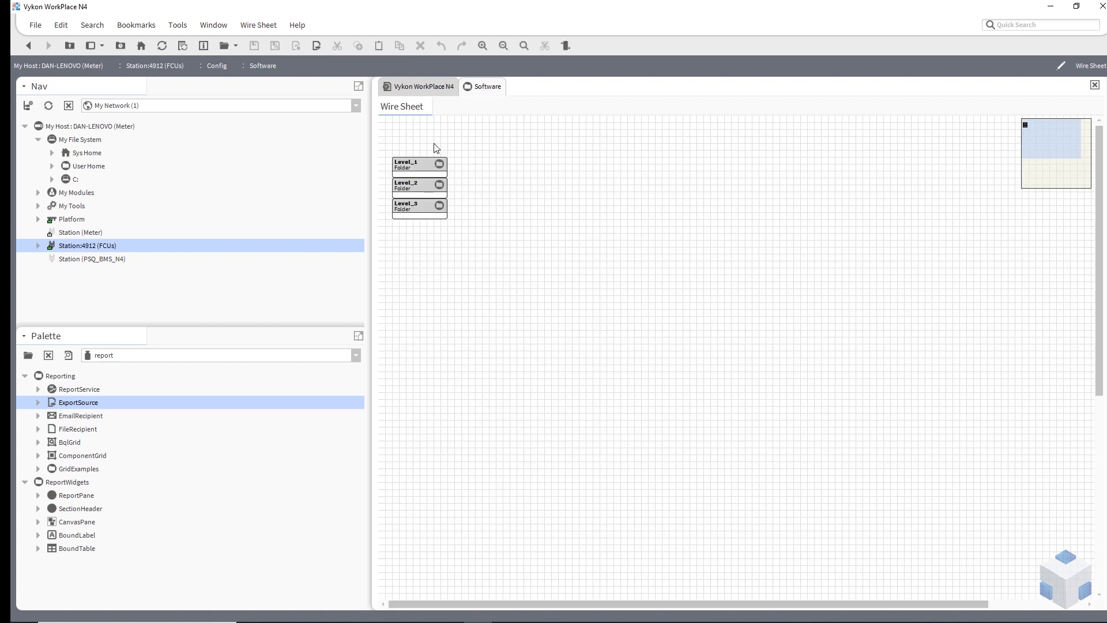
double_click(424, 205)
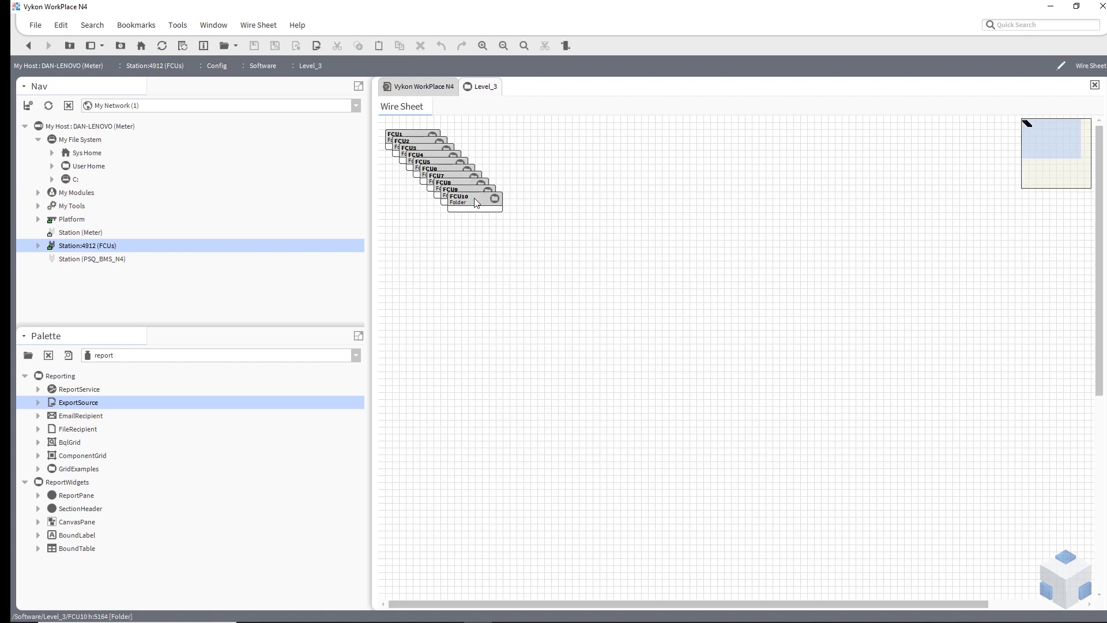
double_click(476, 203)
click(825, 236)
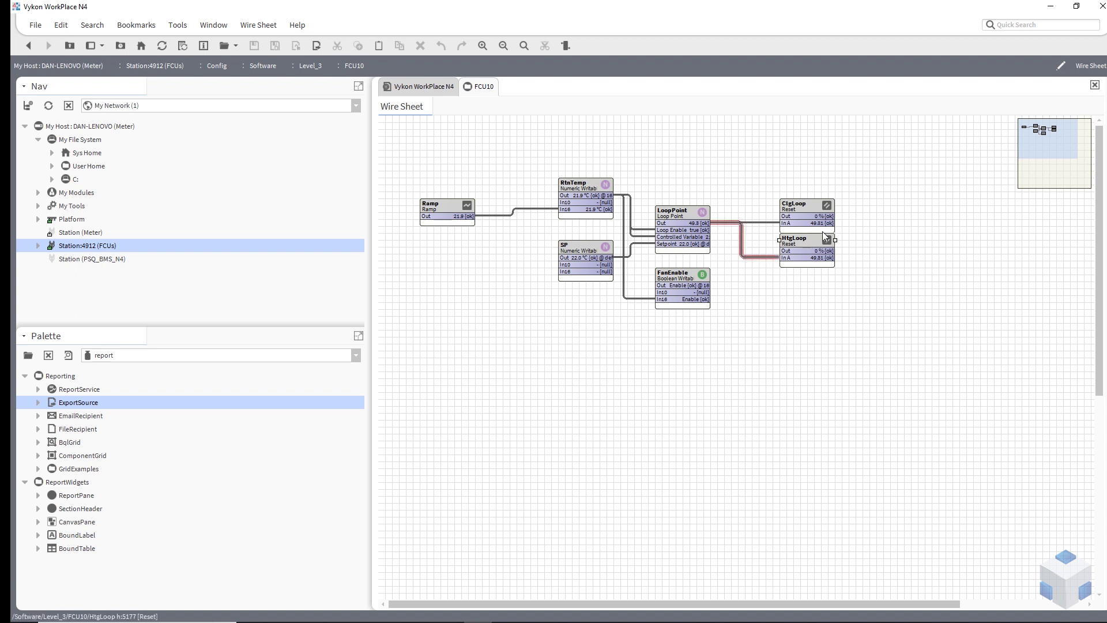
double_click(825, 237)
Step: Inspect HtgLoop's NumericInterval History Name, then open the FCUs station's Config
double_click(585, 258)
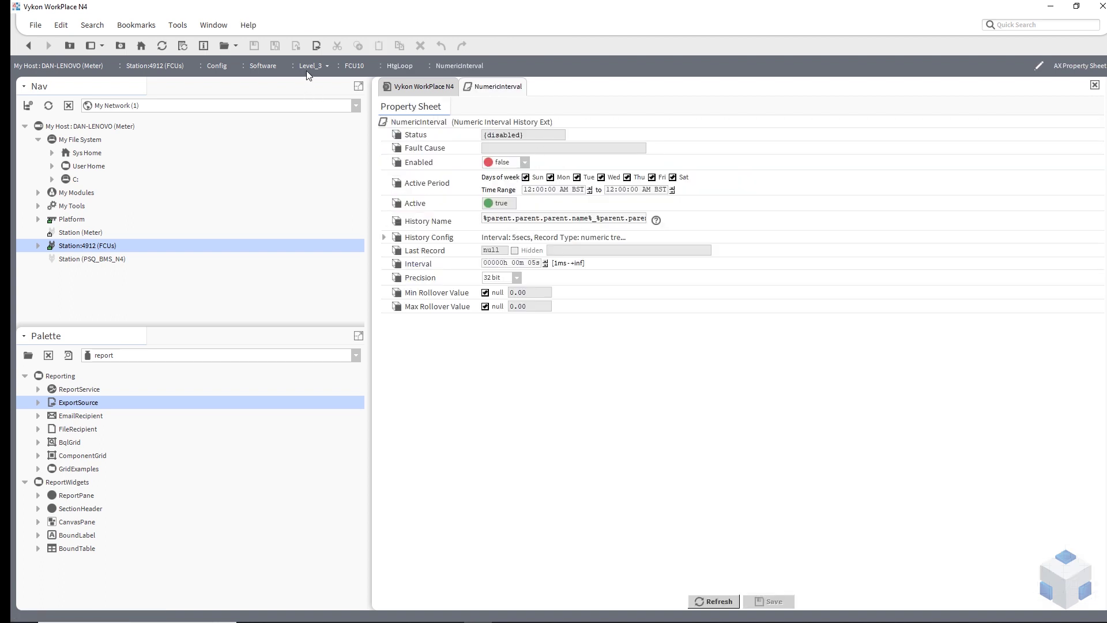
drag(597, 218, 672, 224)
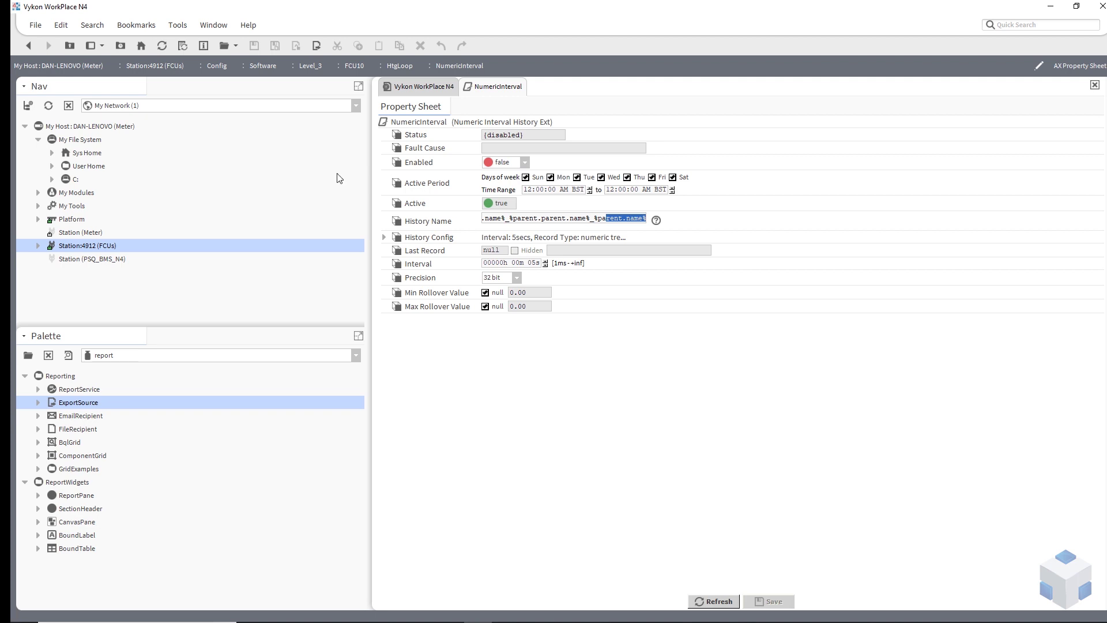
double_click(90, 247)
double_click(410, 155)
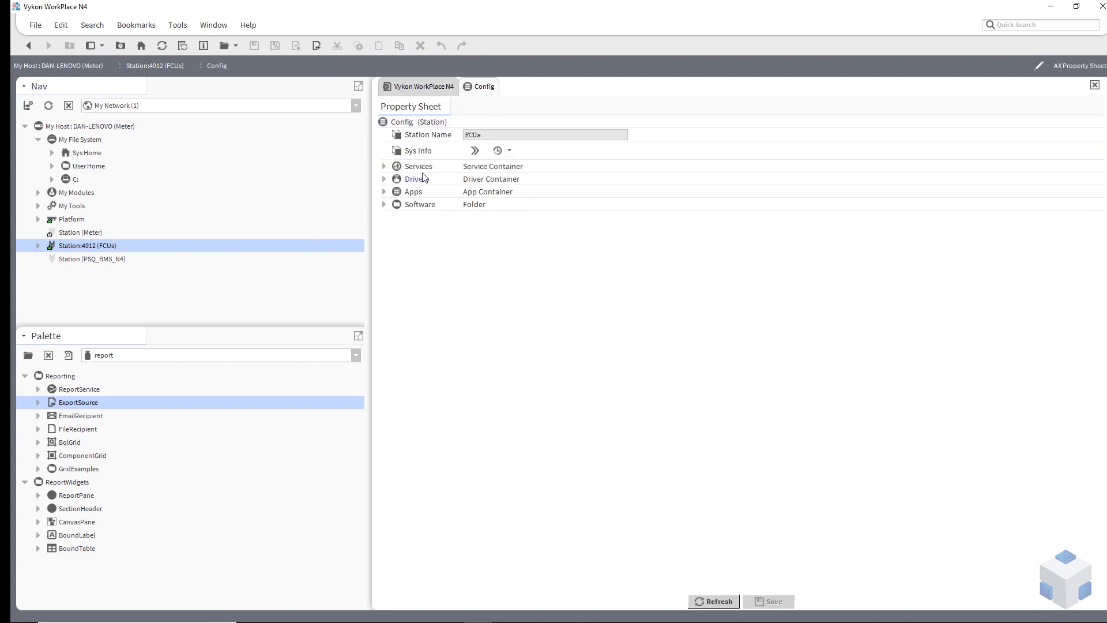
Step: In Services > HistoryService, widen History Name, select all extensions and Enable them
double_click(470, 166)
double_click(434, 305)
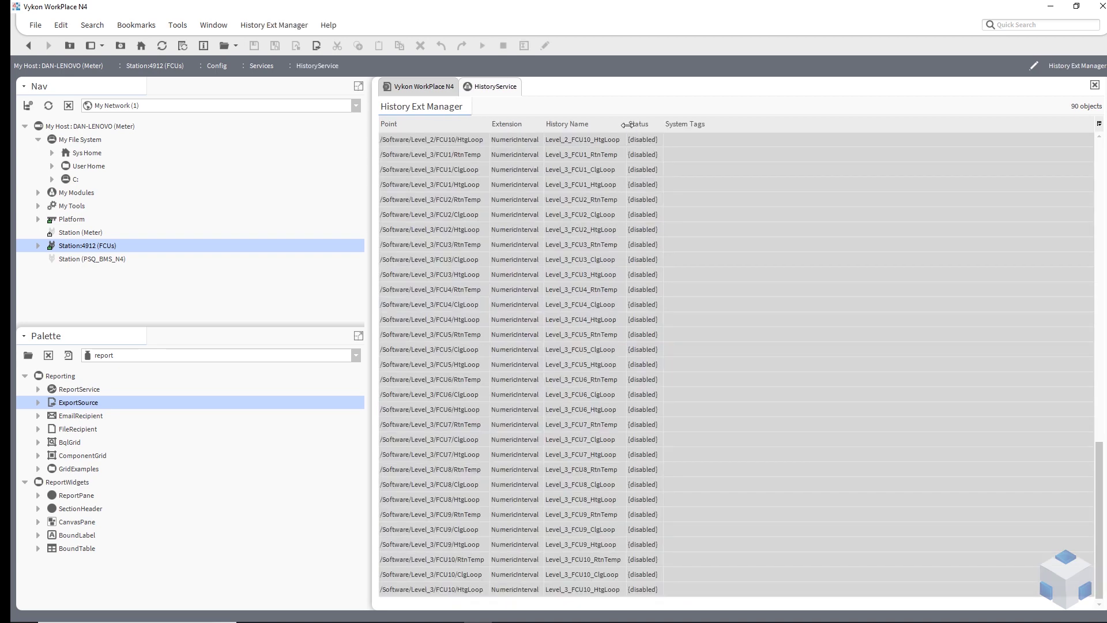
drag(626, 125, 679, 125)
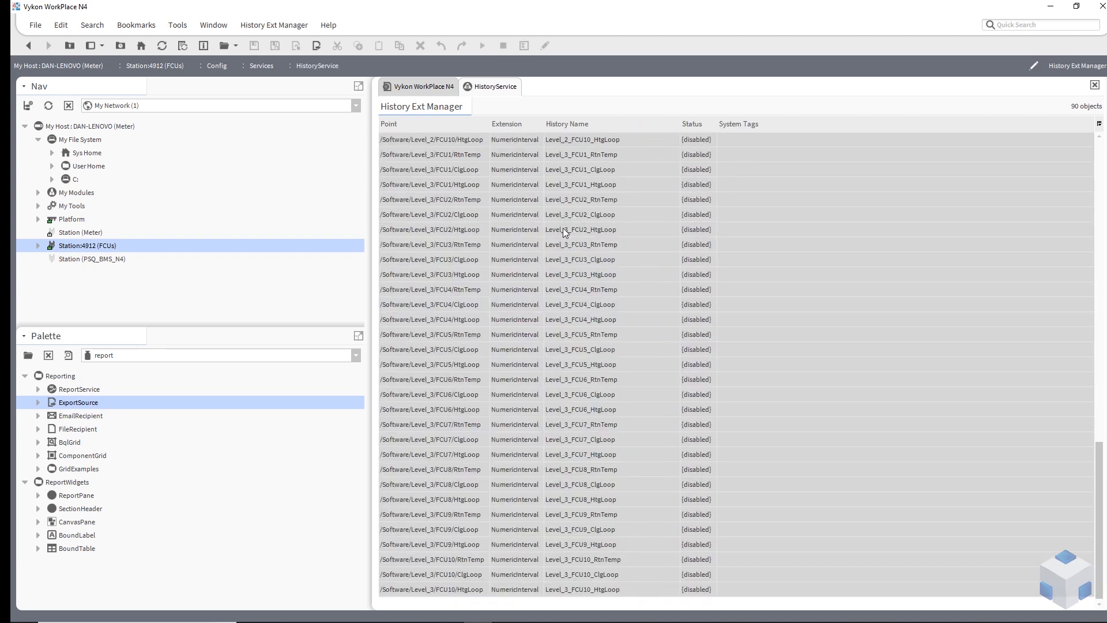
click(618, 143)
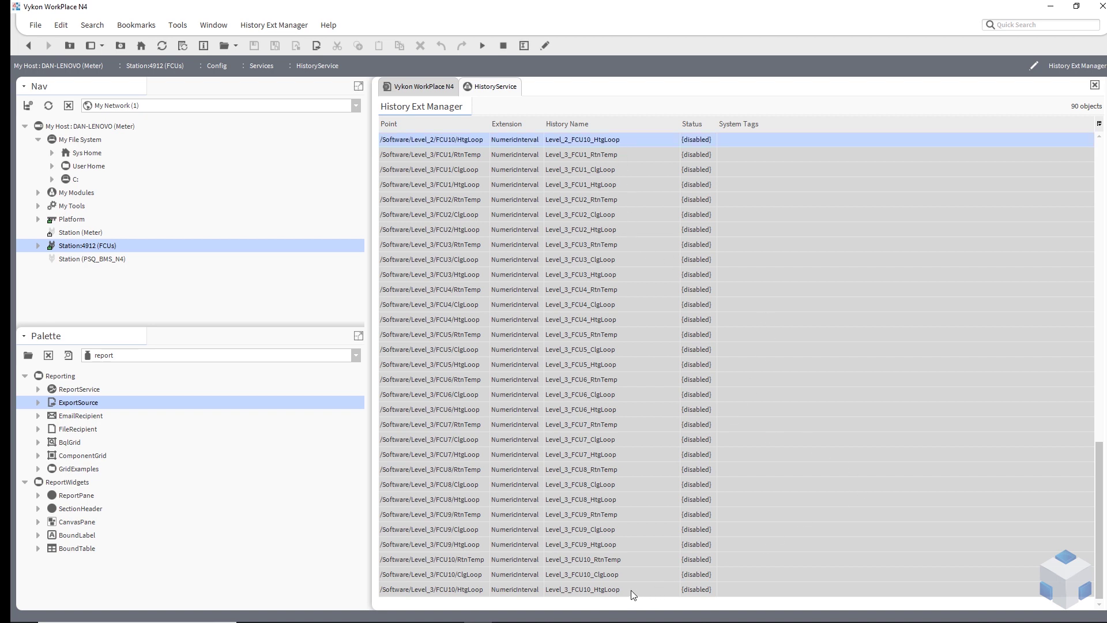
drag(1099, 533, 1102, 127)
shift+click(608, 142)
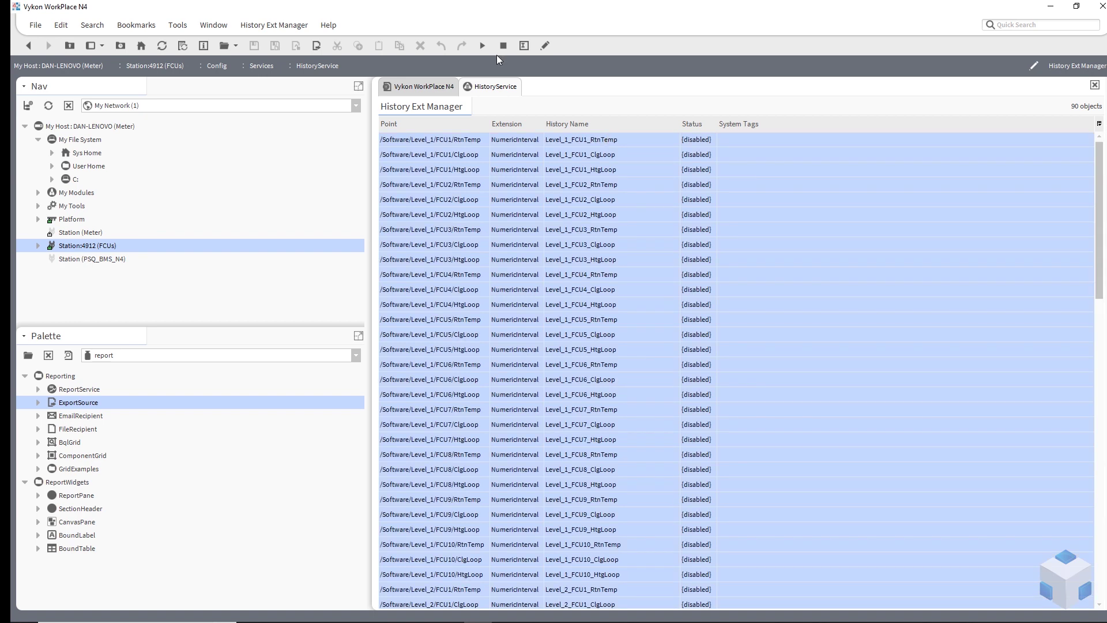
click(482, 50)
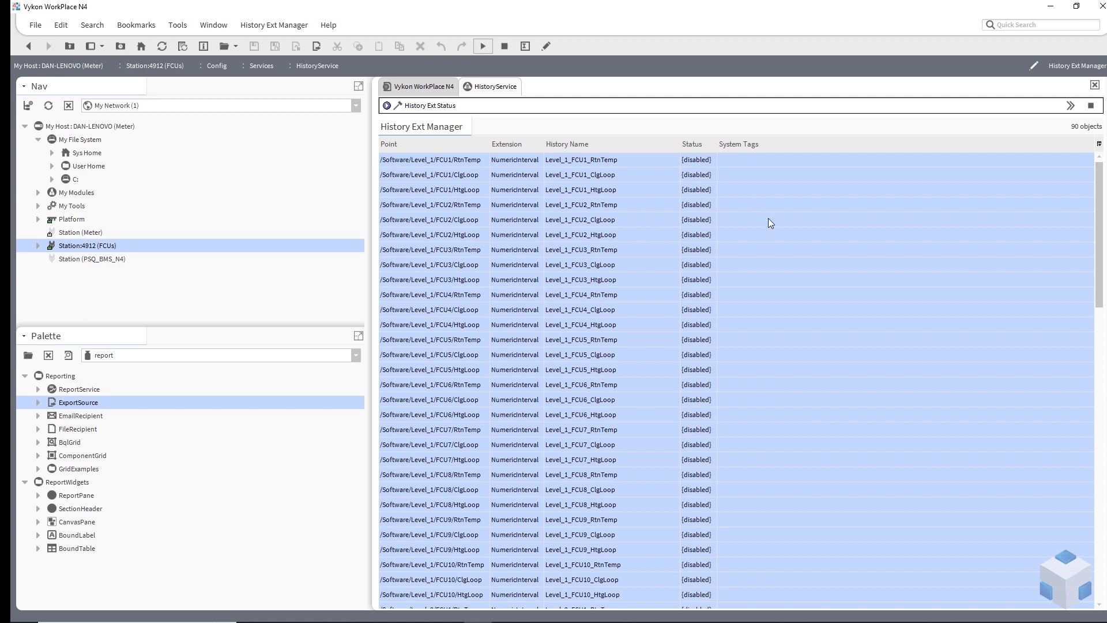
Step: Expand FCUs > History > FCUs in the navigation tree and scroll through the histories
click(38, 245)
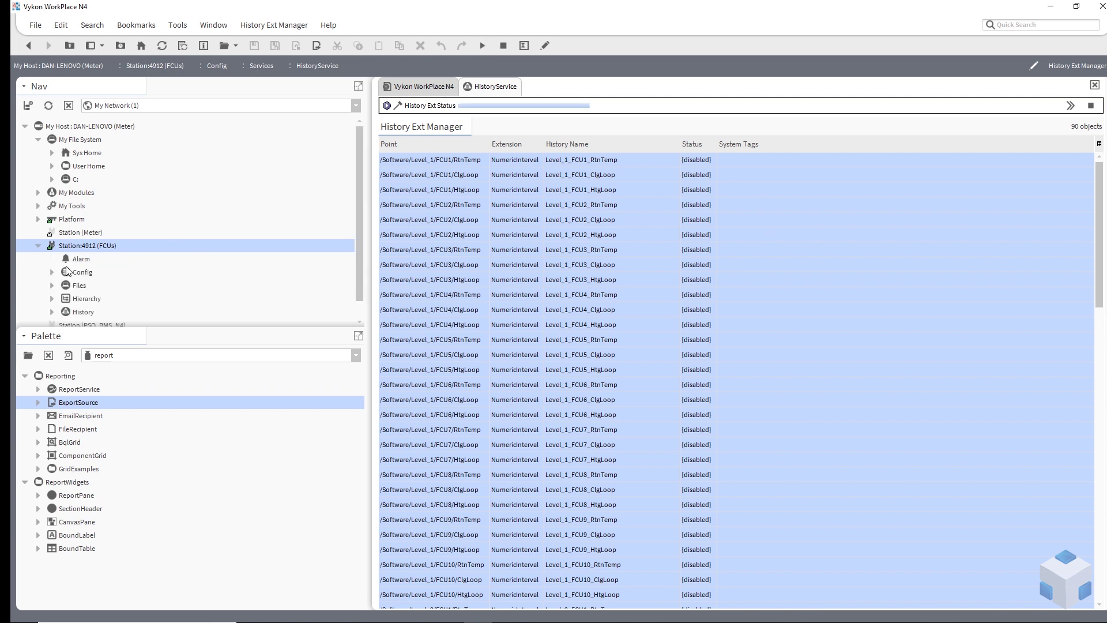
click(52, 299)
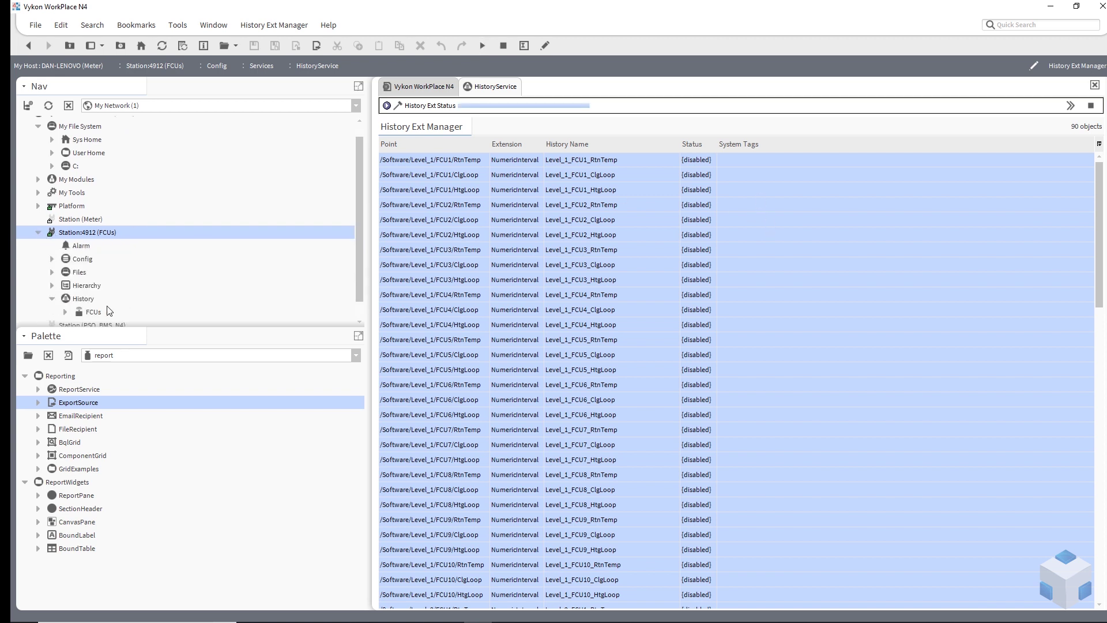
click(65, 312)
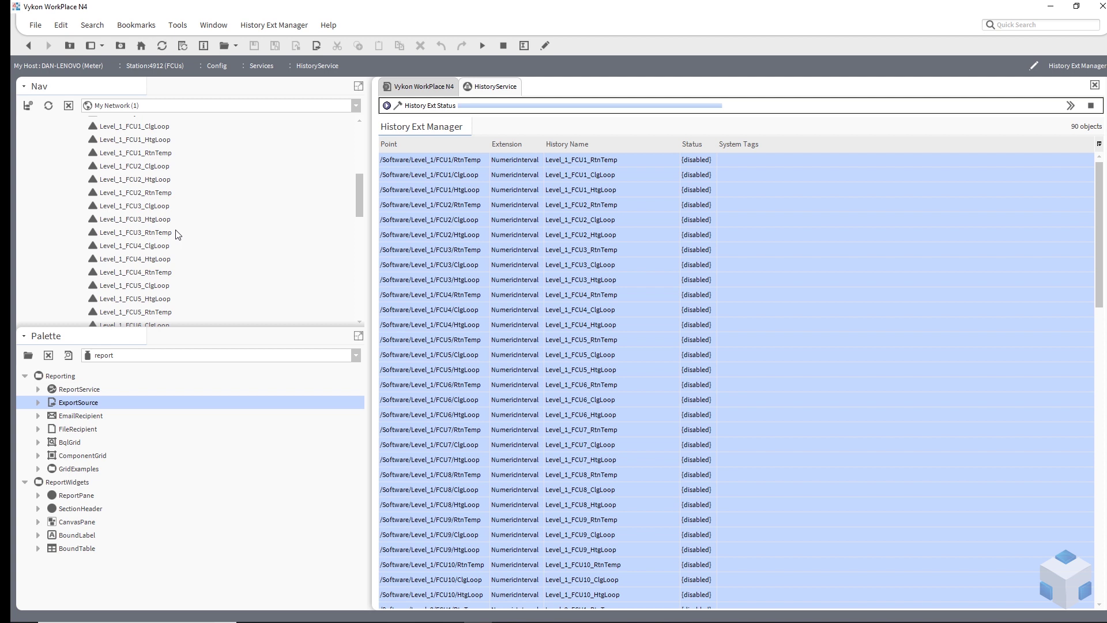
scroll(176, 233, down, 10)
scroll(241, 230, up, 1)
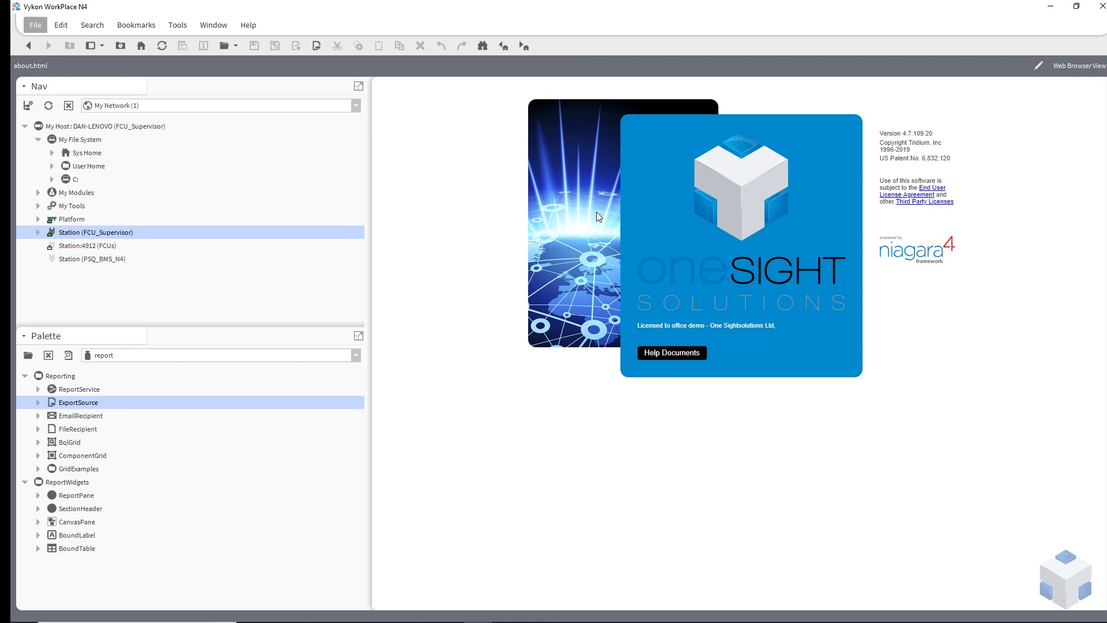
Step: In FCU_Supervisor, go through Config > Drivers > NiagaraNetwork to the FCUs Level_1 FCU1 points
double_click(108, 233)
double_click(399, 136)
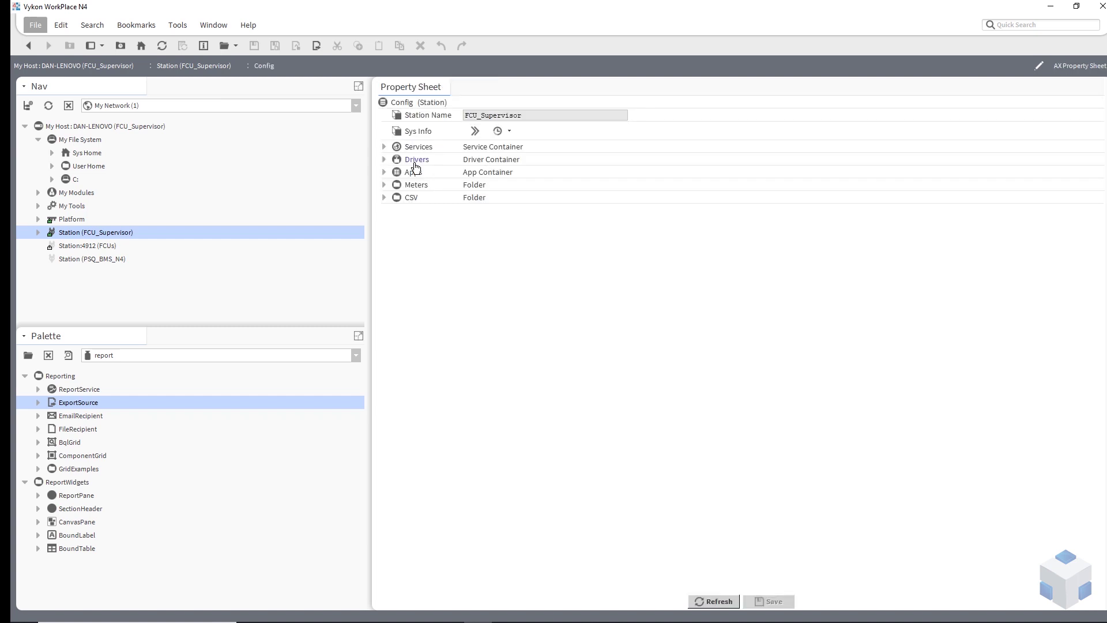
double_click(411, 163)
double_click(415, 123)
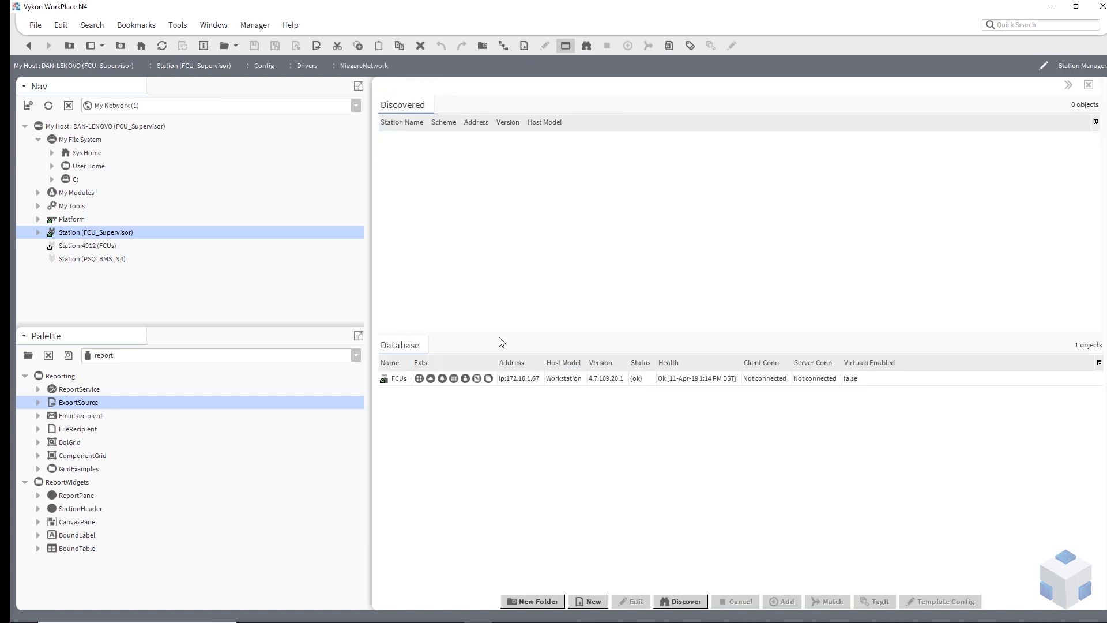
double_click(419, 379)
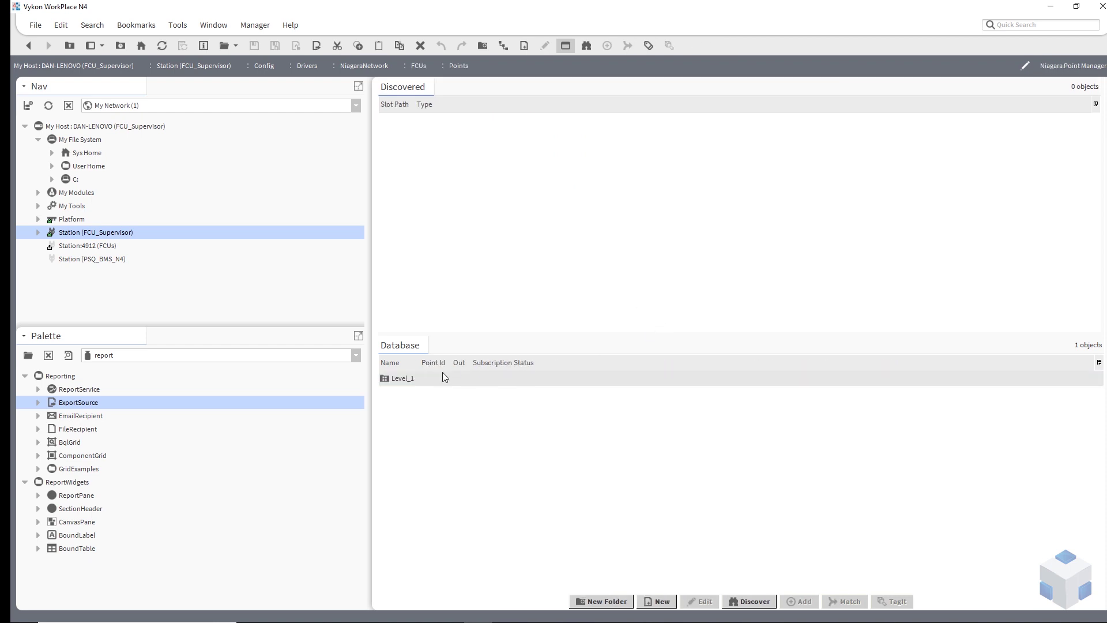
click(405, 382)
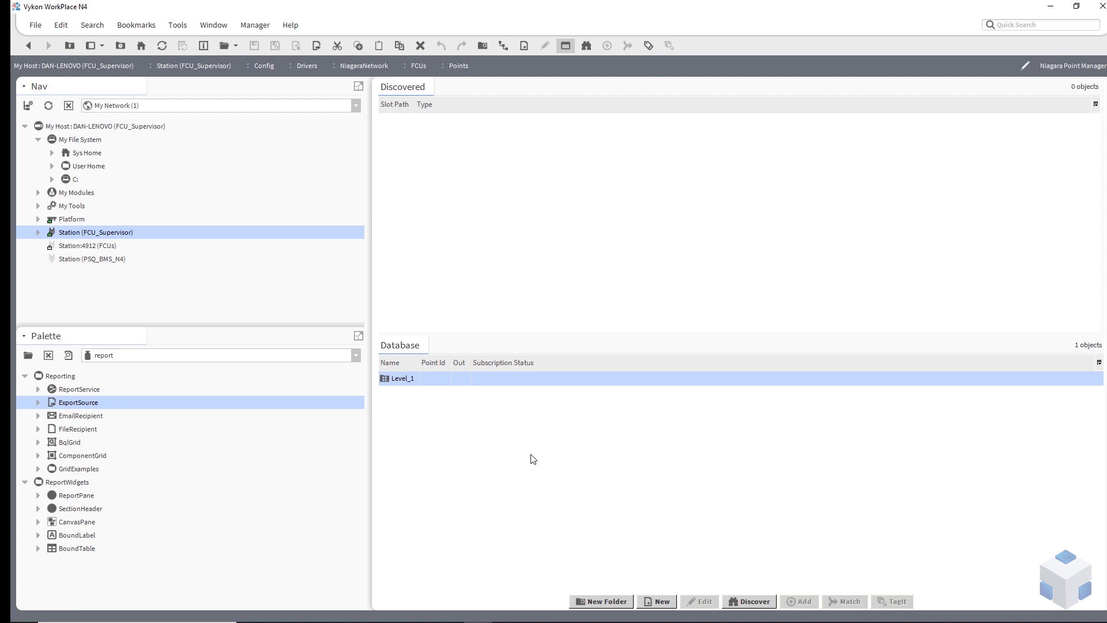
double_click(399, 380)
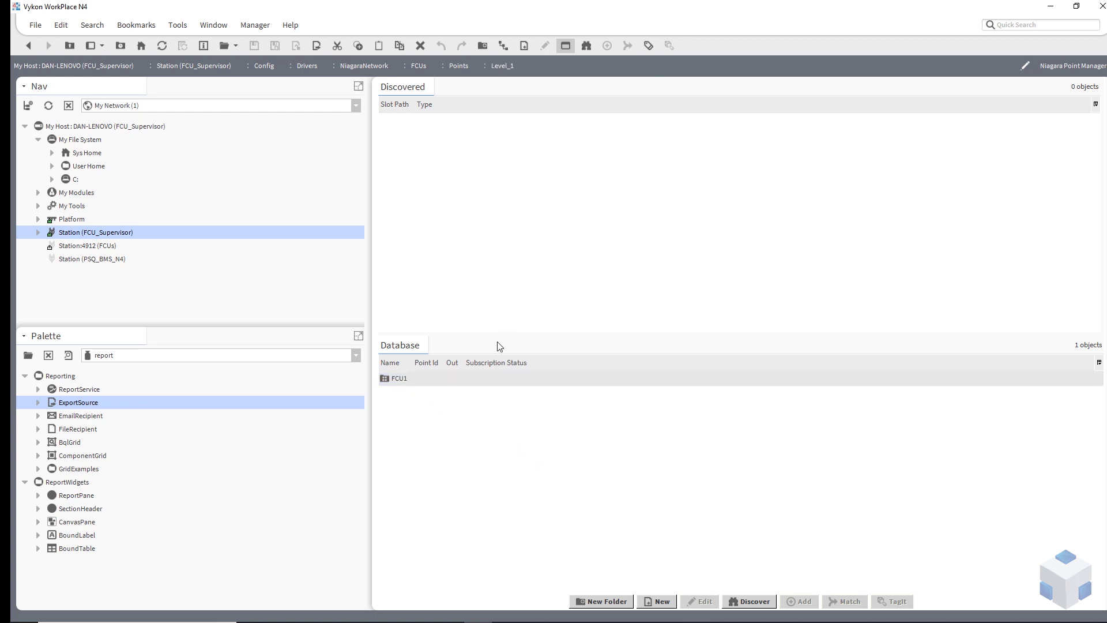
click(394, 379)
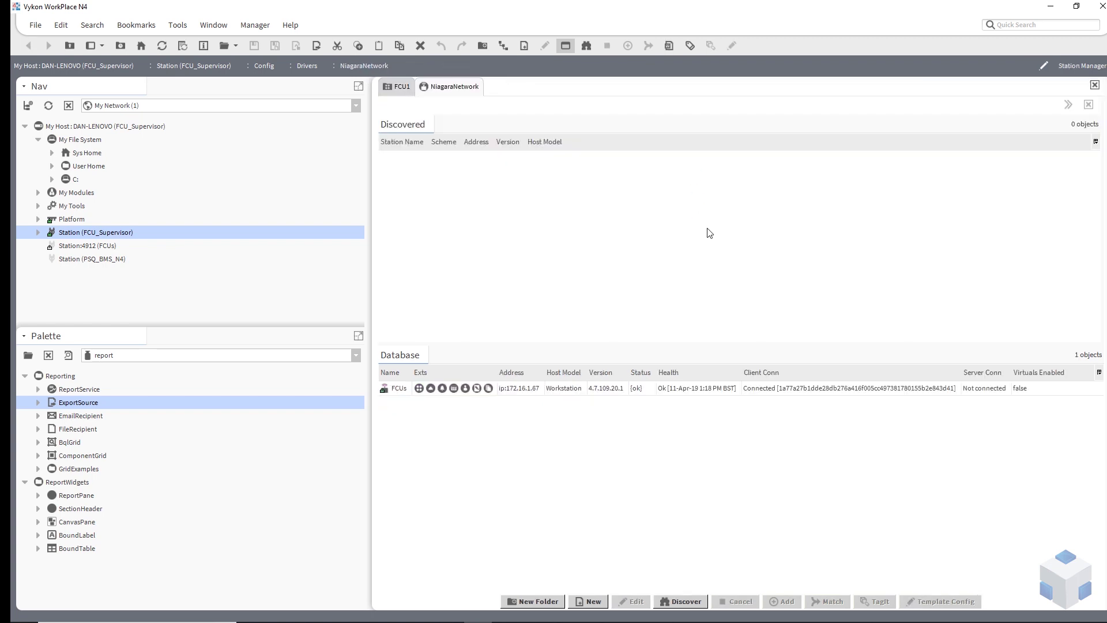
Step: Discover the FCUs station histories, import all of them into Database, and return to FCU1 points
click(431, 389)
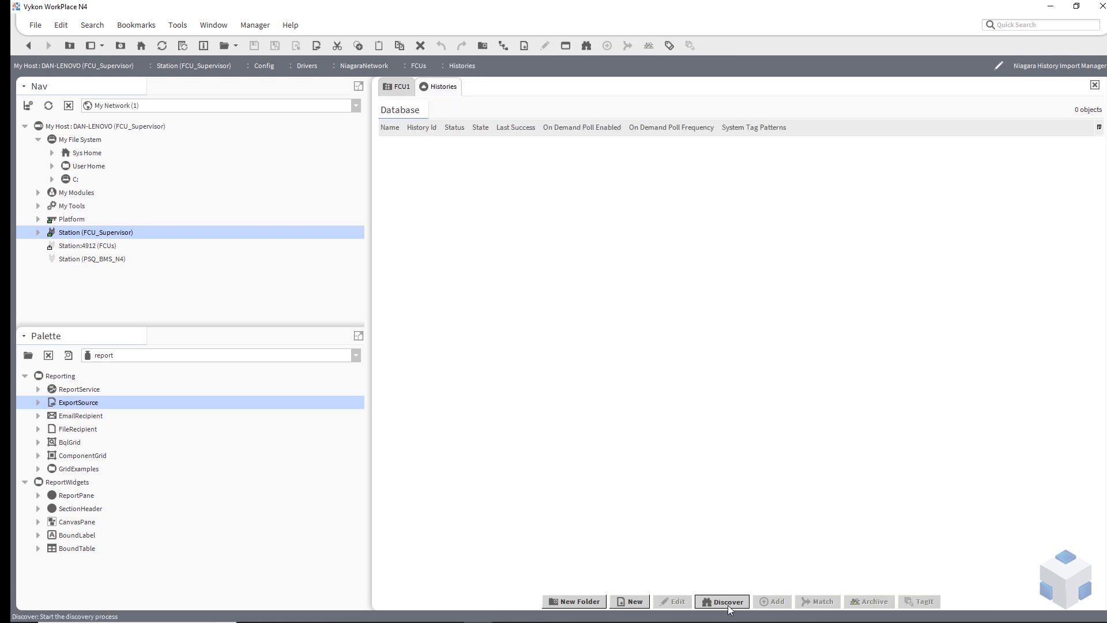
click(728, 603)
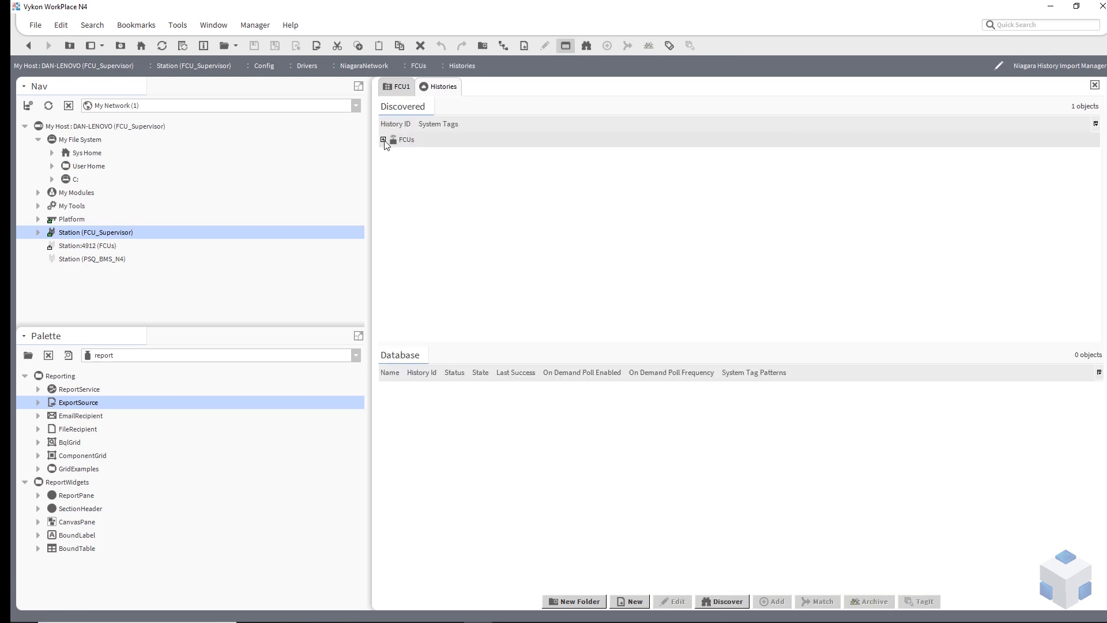
click(383, 139)
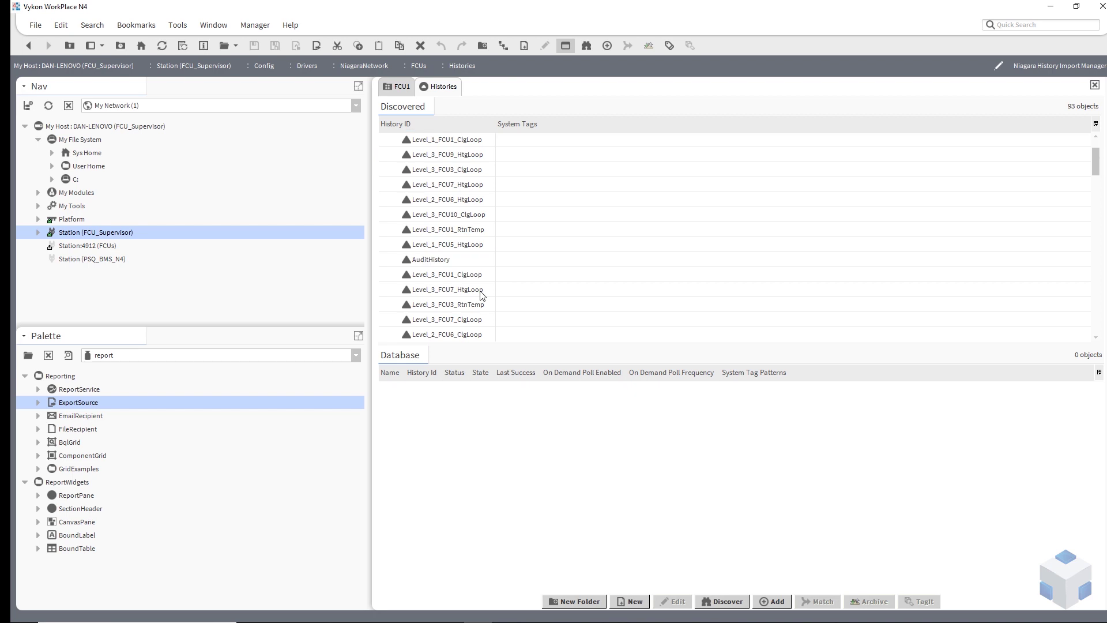
scroll(933, 264, down, 5)
drag(1091, 219, 1102, 356)
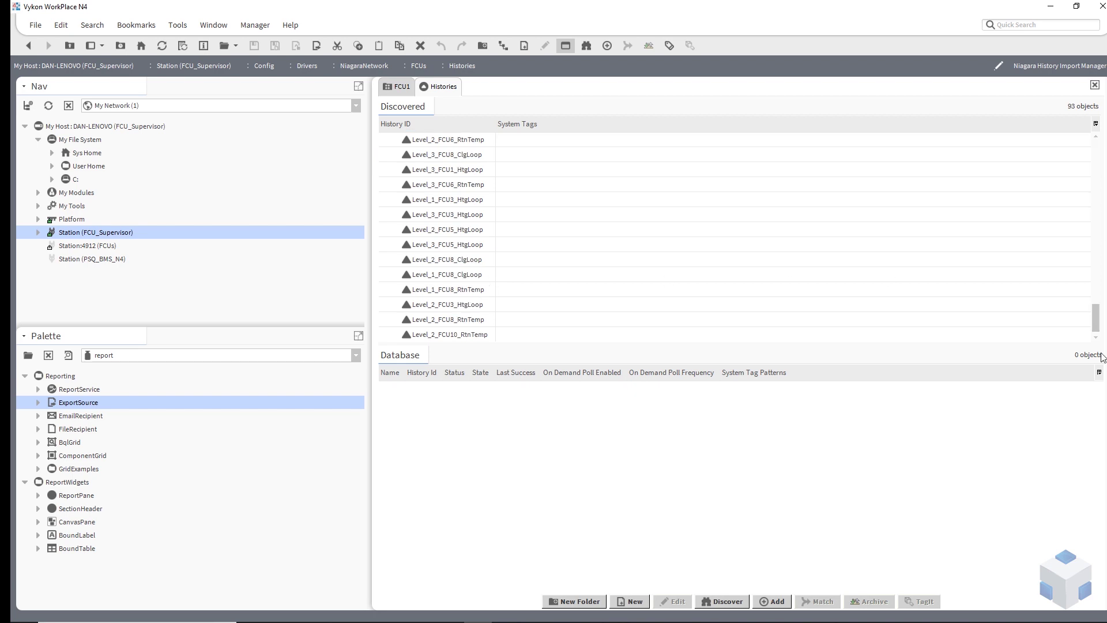
key(ctrl+a)
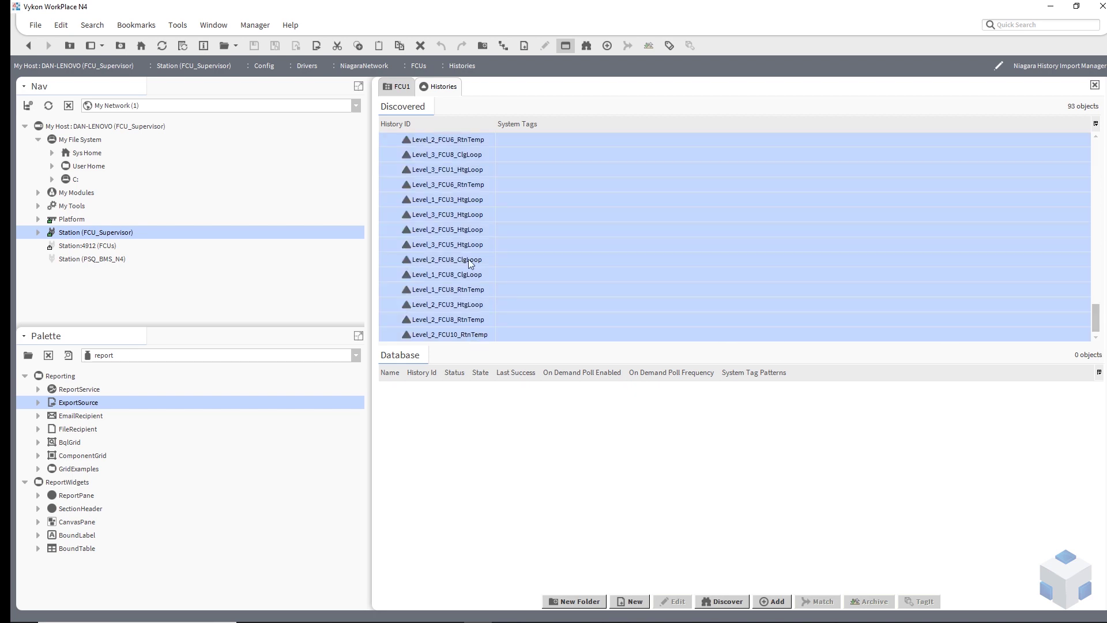
drag(456, 254, 558, 458)
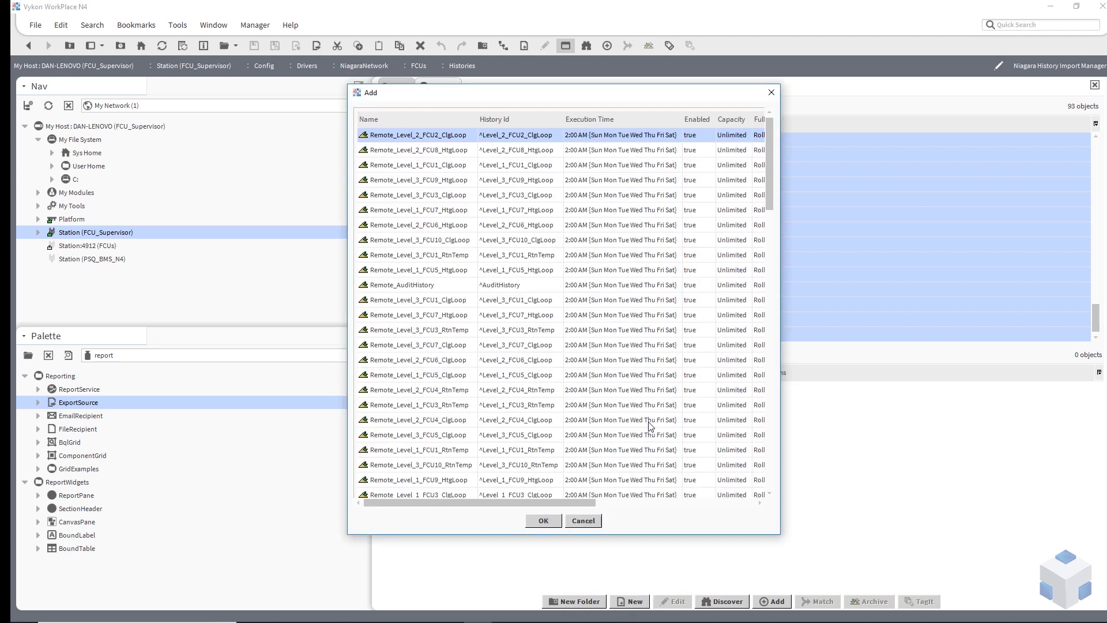
click(543, 520)
click(561, 388)
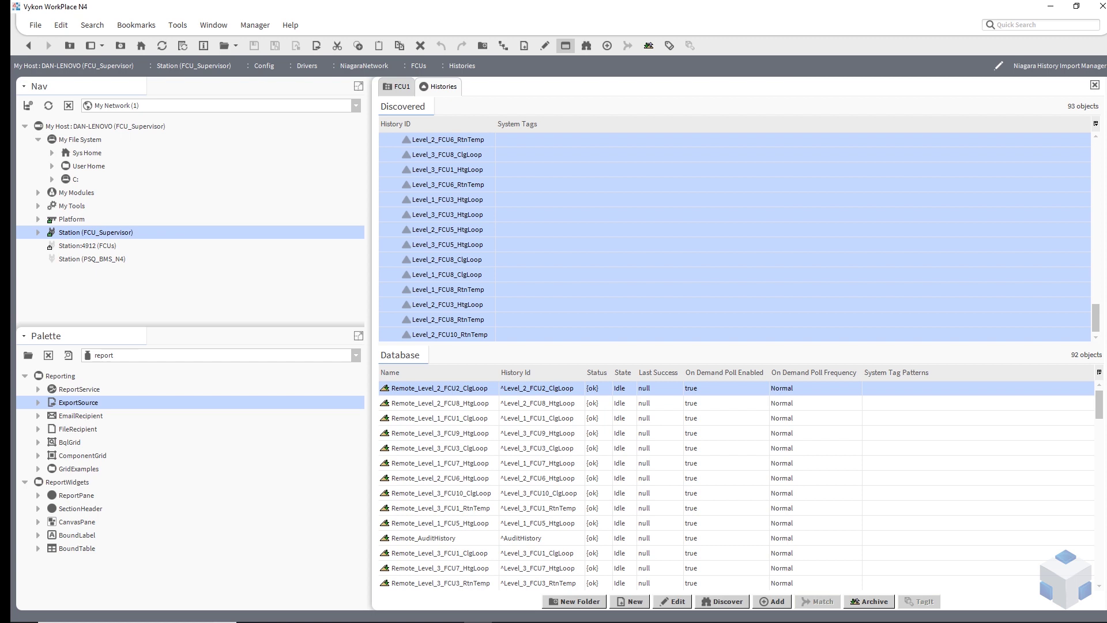
scroll(548, 576, down, 15)
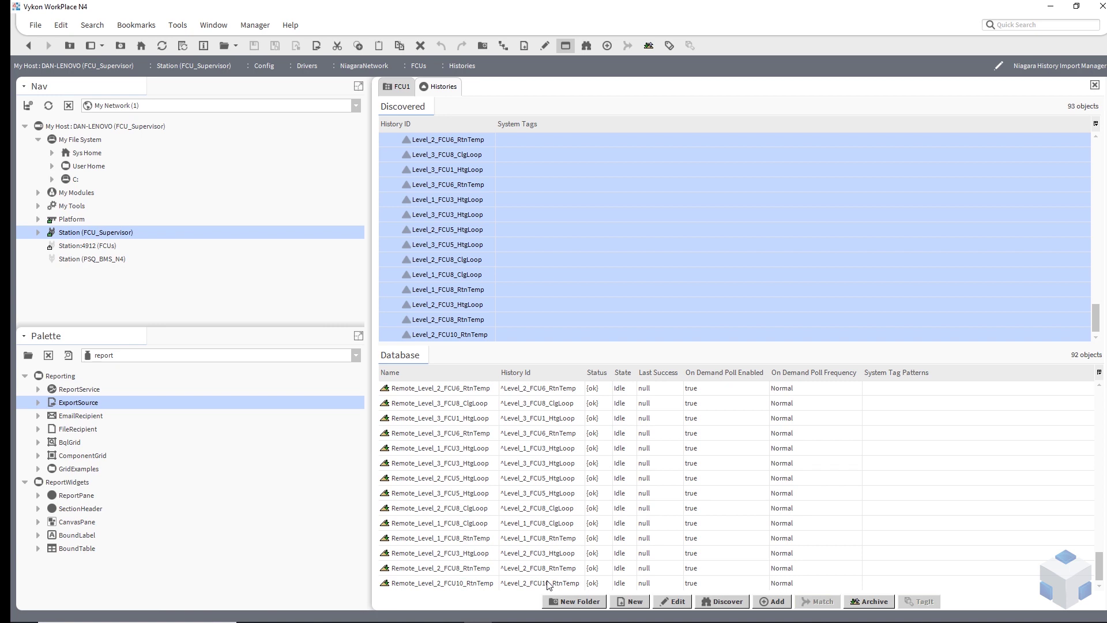
click(398, 86)
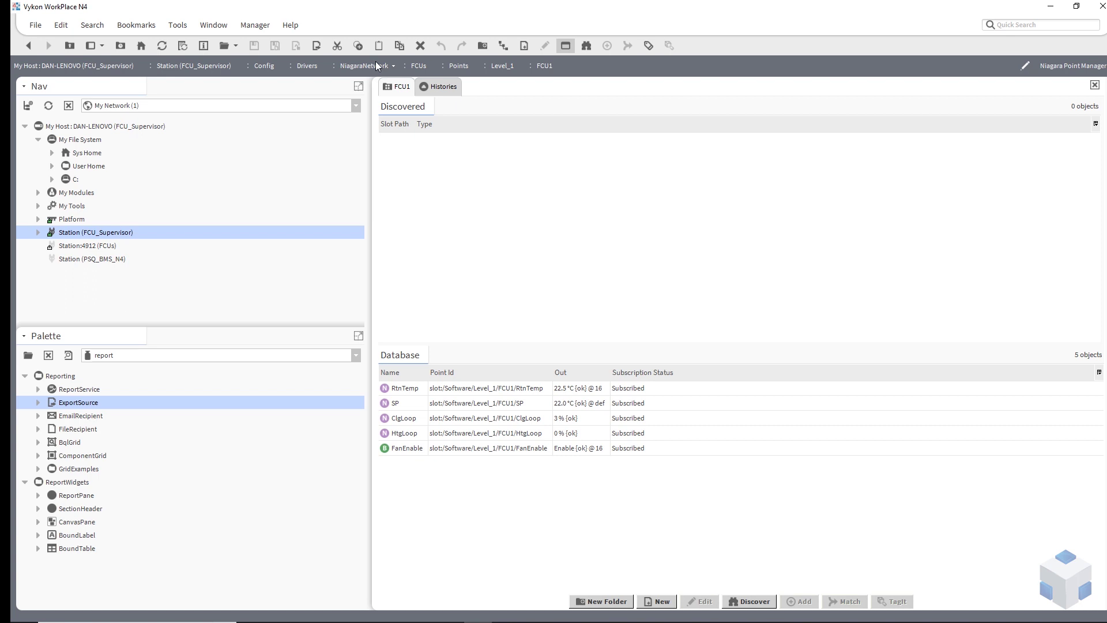
Step: Set Persist Fetched Tags to true in the Niagara network's AX Property Sheet and save
click(375, 64)
click(1072, 66)
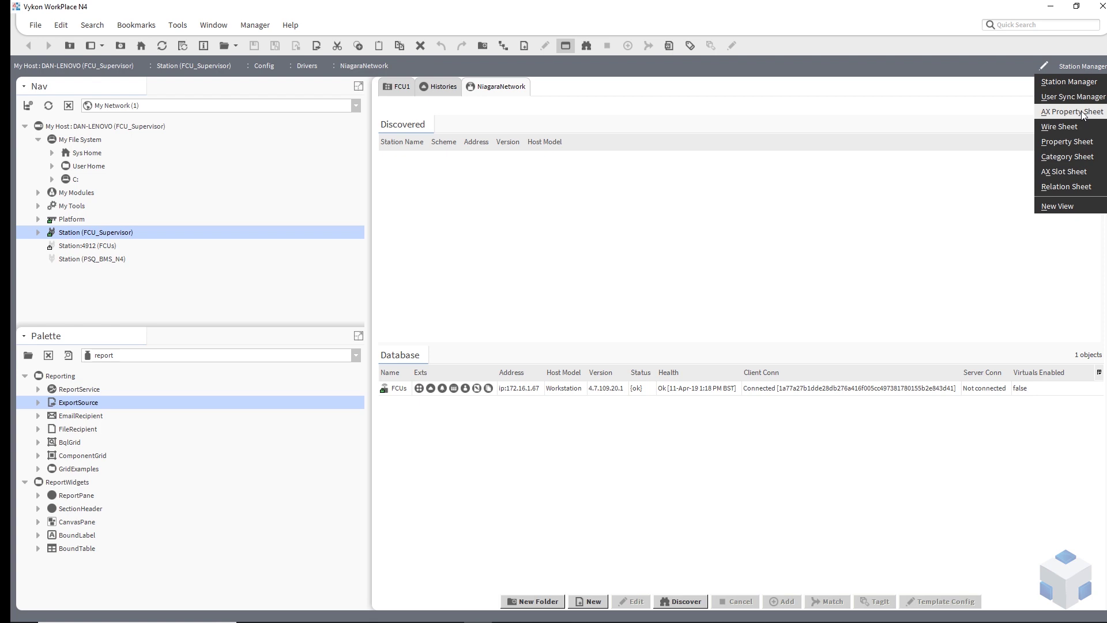
click(1071, 112)
click(528, 294)
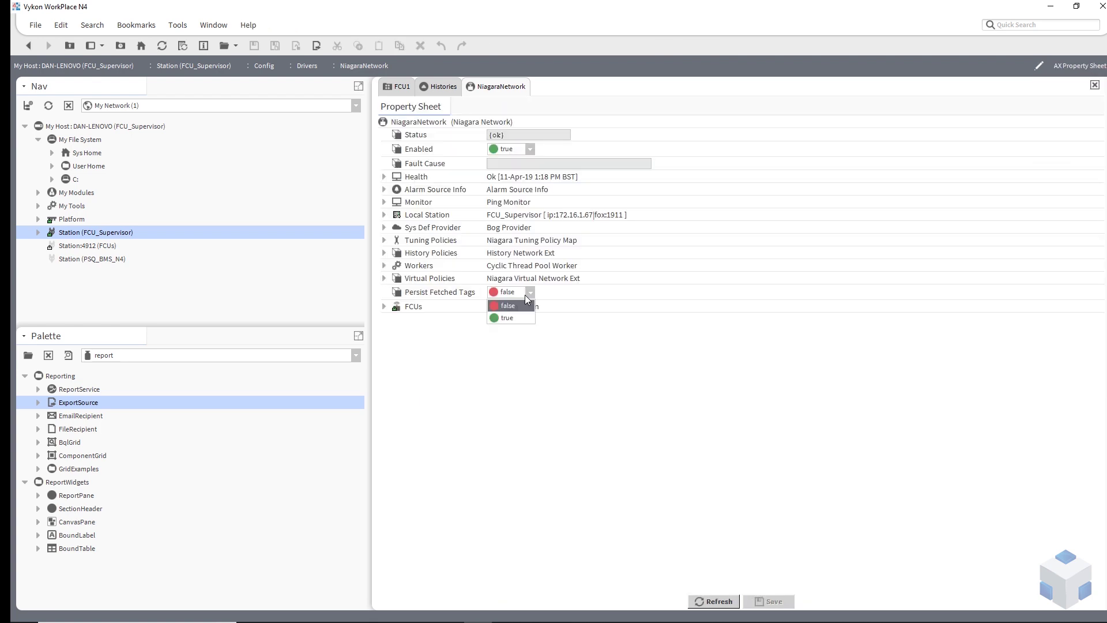
click(506, 318)
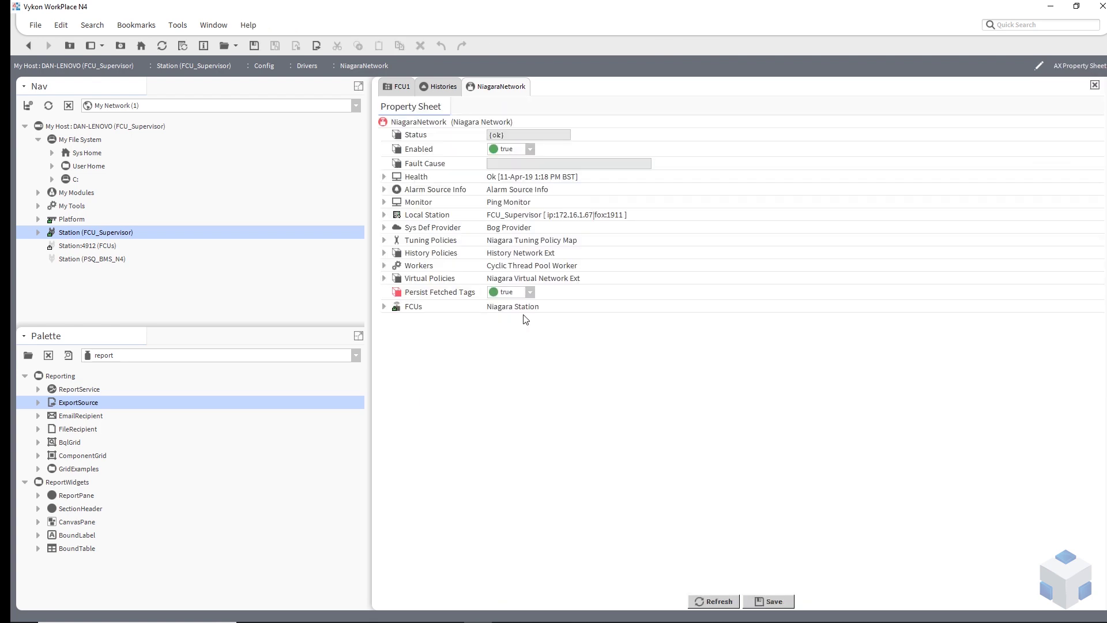
key(ctrl+s)
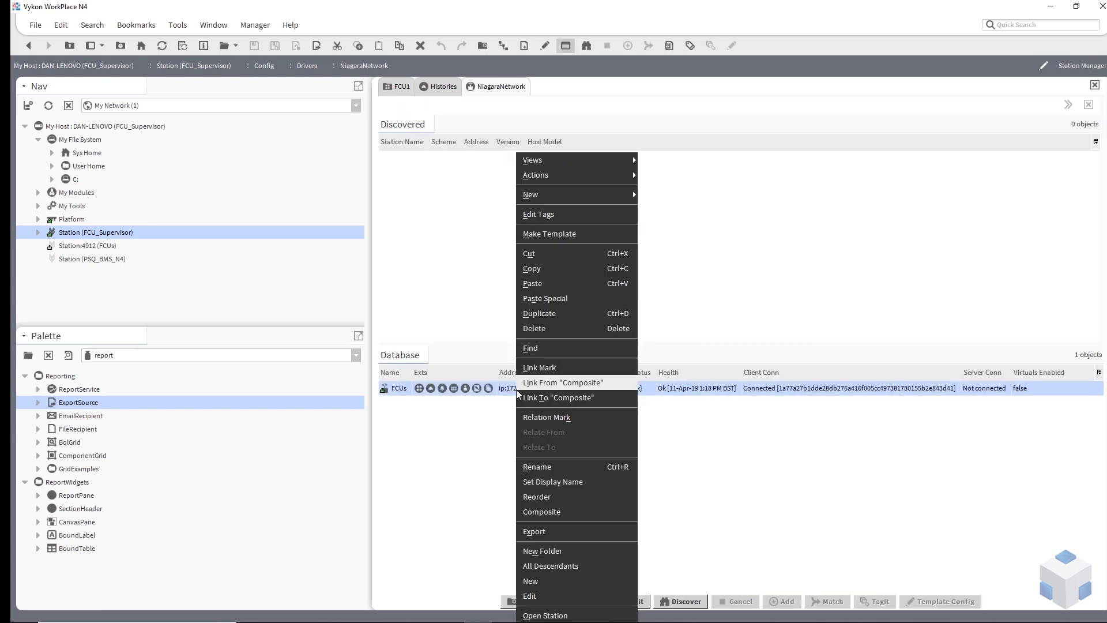
Step: Force Update the FCUs station's Niagara proxy points, then open its Points Level_1 folder
mouse_move(632, 178)
click(663, 189)
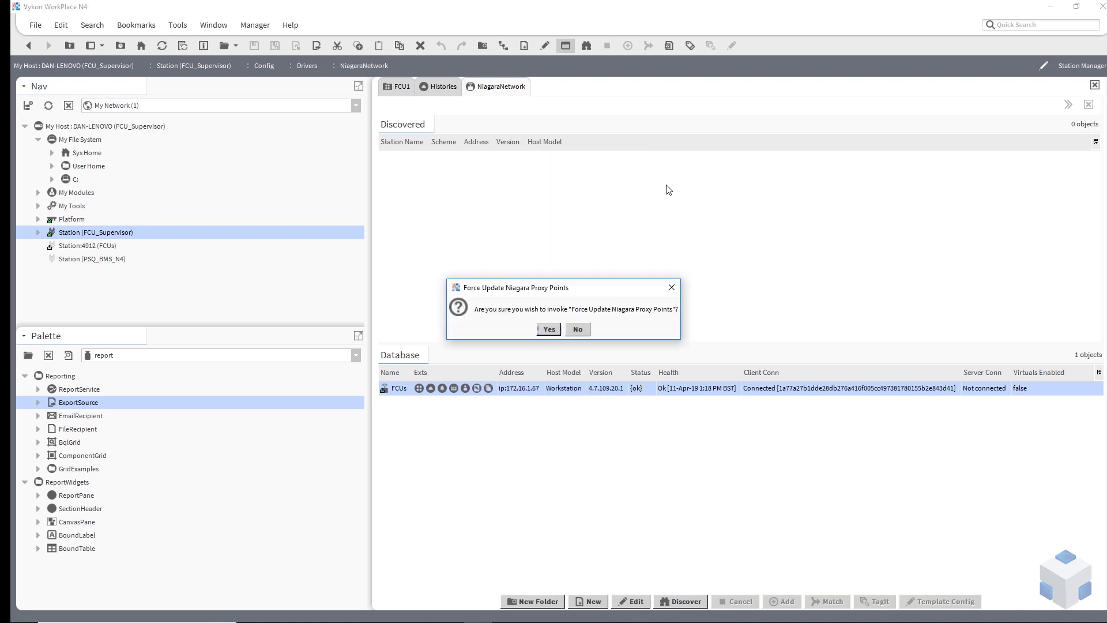
click(549, 330)
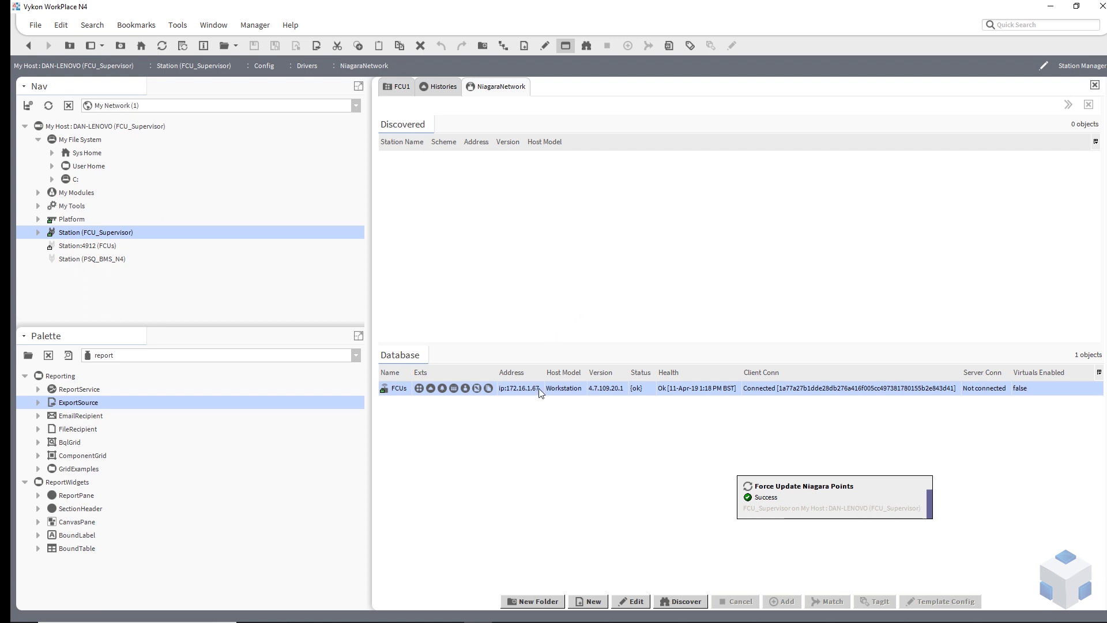
double_click(418, 390)
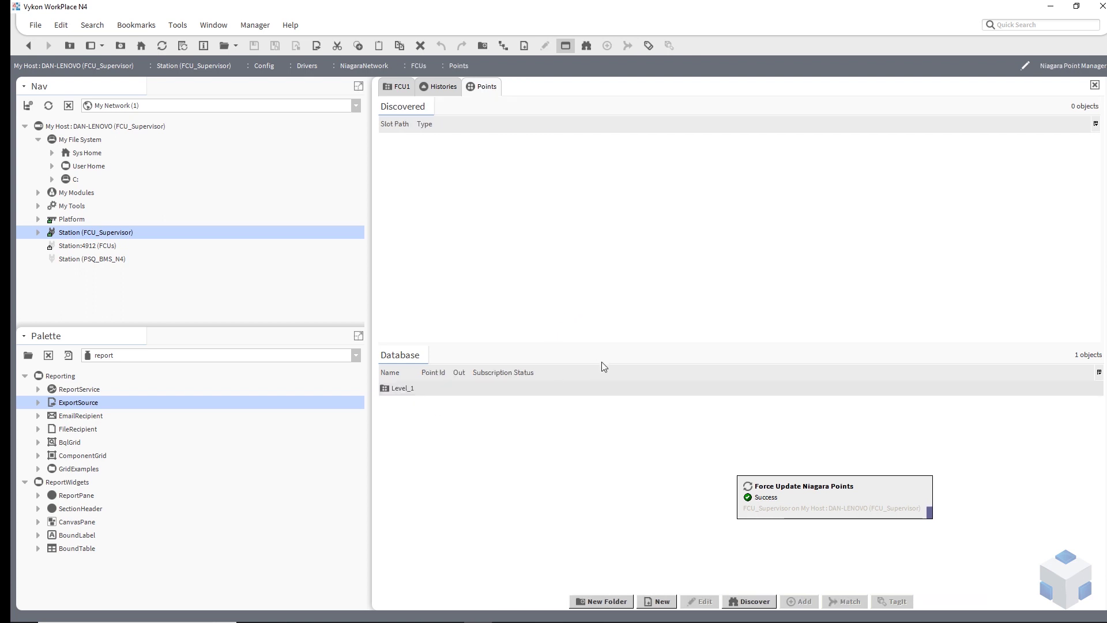
double_click(399, 387)
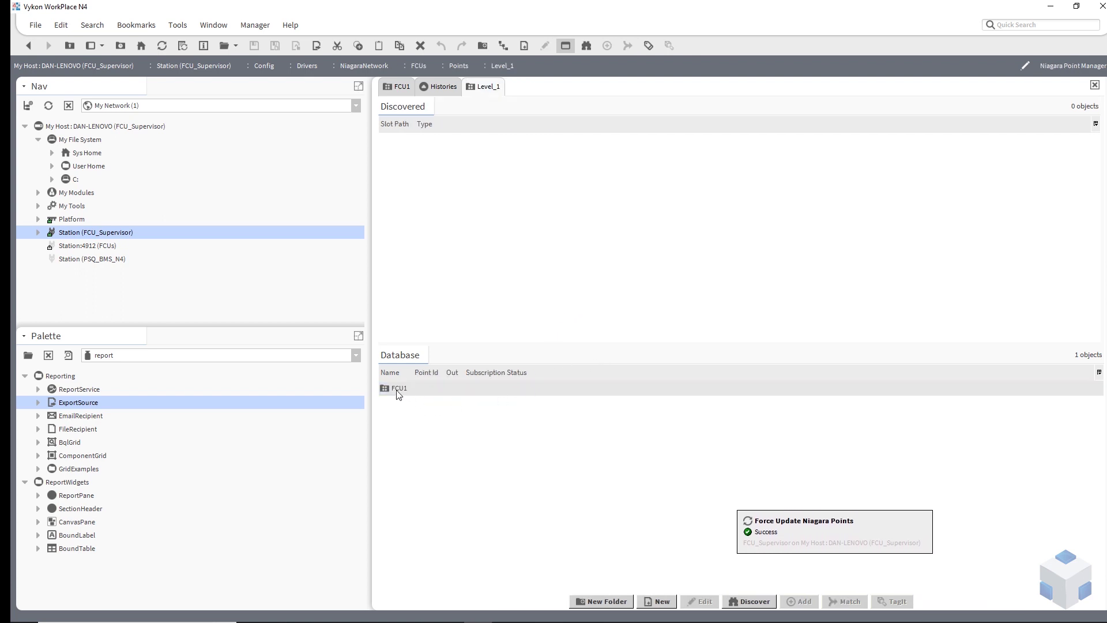
right_click(398, 393)
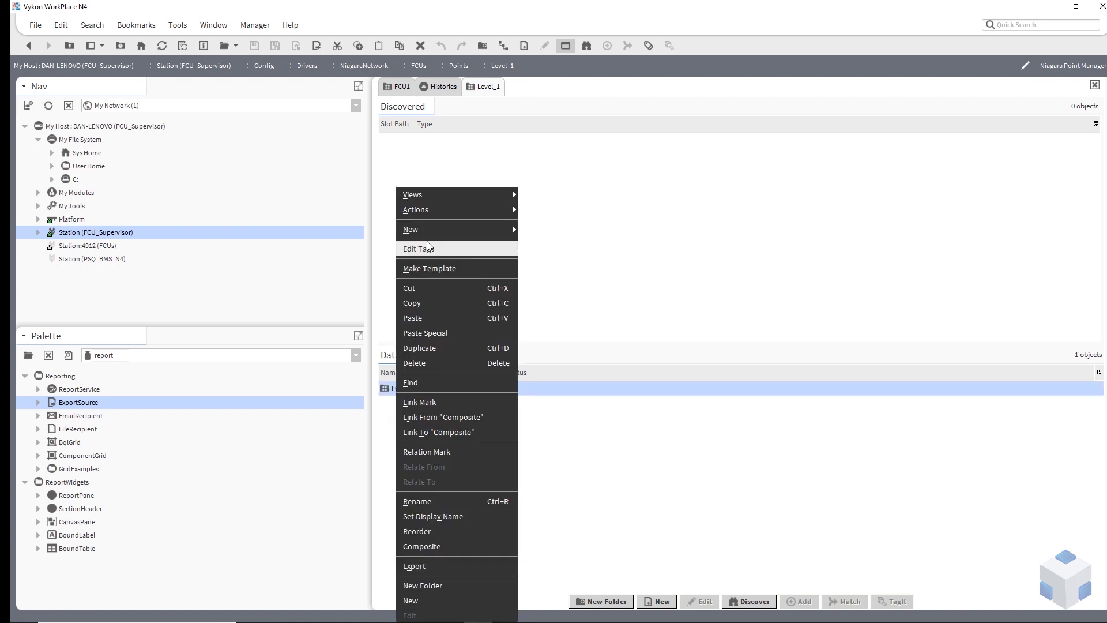
Step: Create a new view on FCU1 with View Name 'FCU'
mouse_move(428, 201)
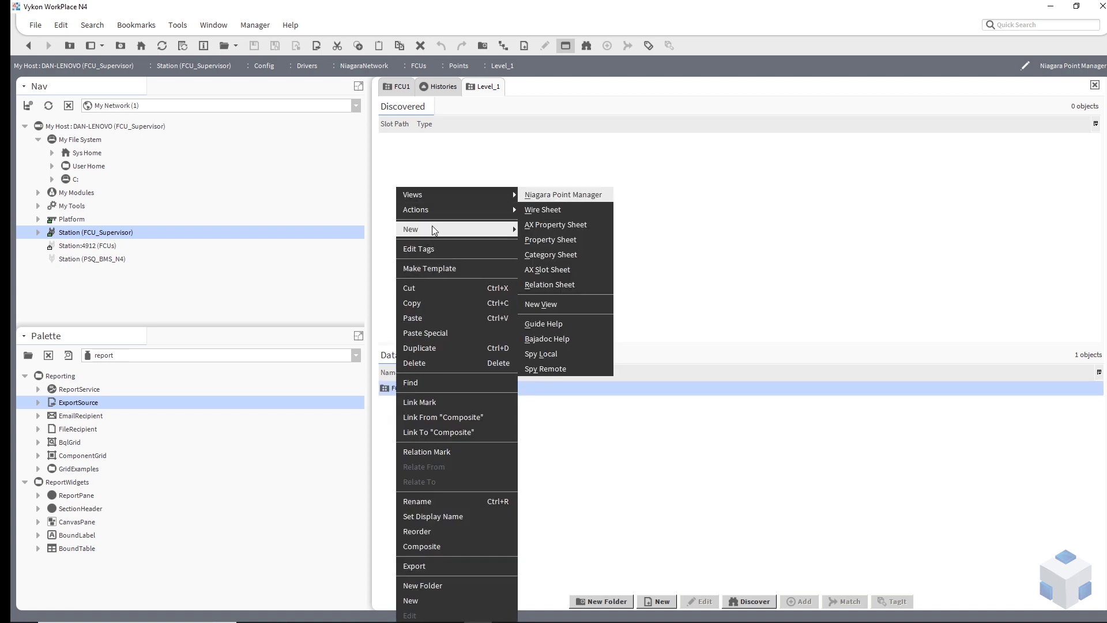
click(545, 304)
text(FCU)
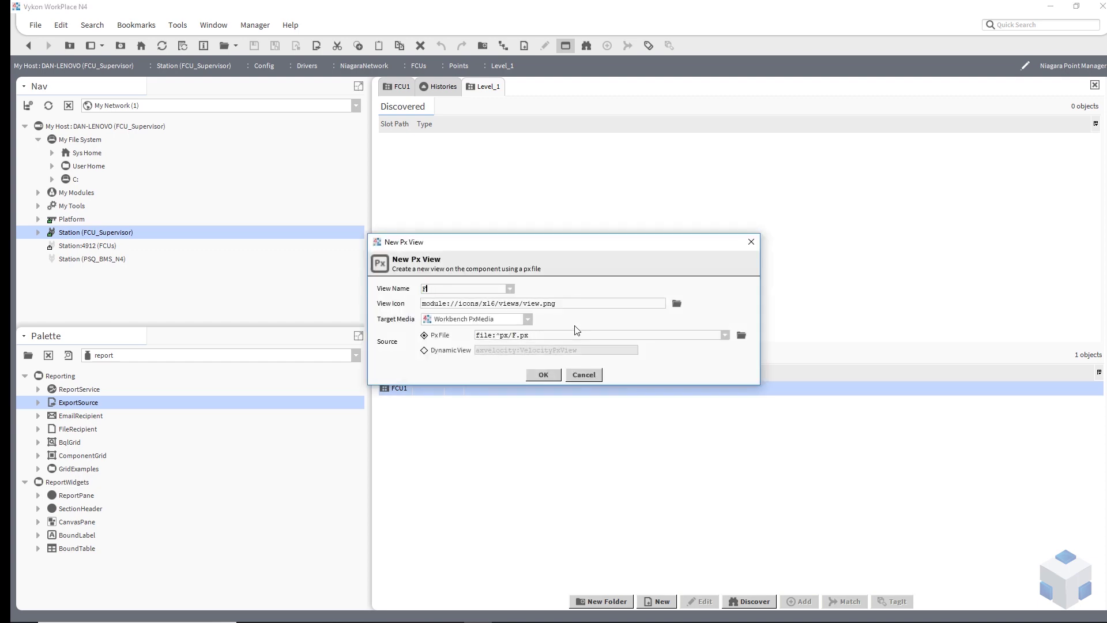
click(545, 375)
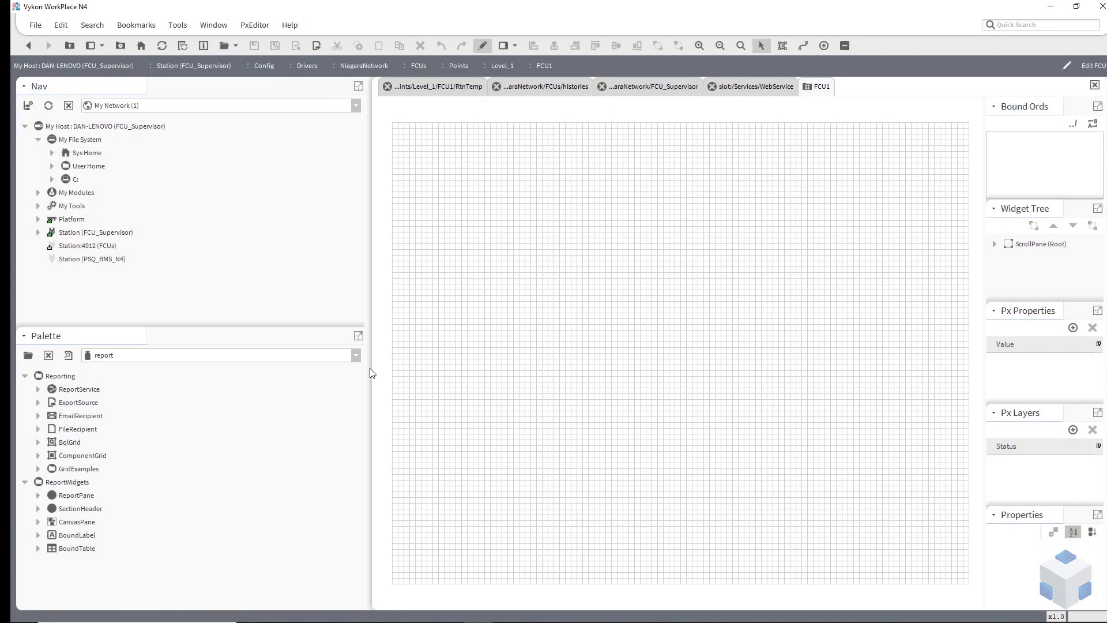
Step: Load the kitPxN4svg palette and place a DuctHorzMed duct picture on the canvas
click(356, 355)
click(337, 381)
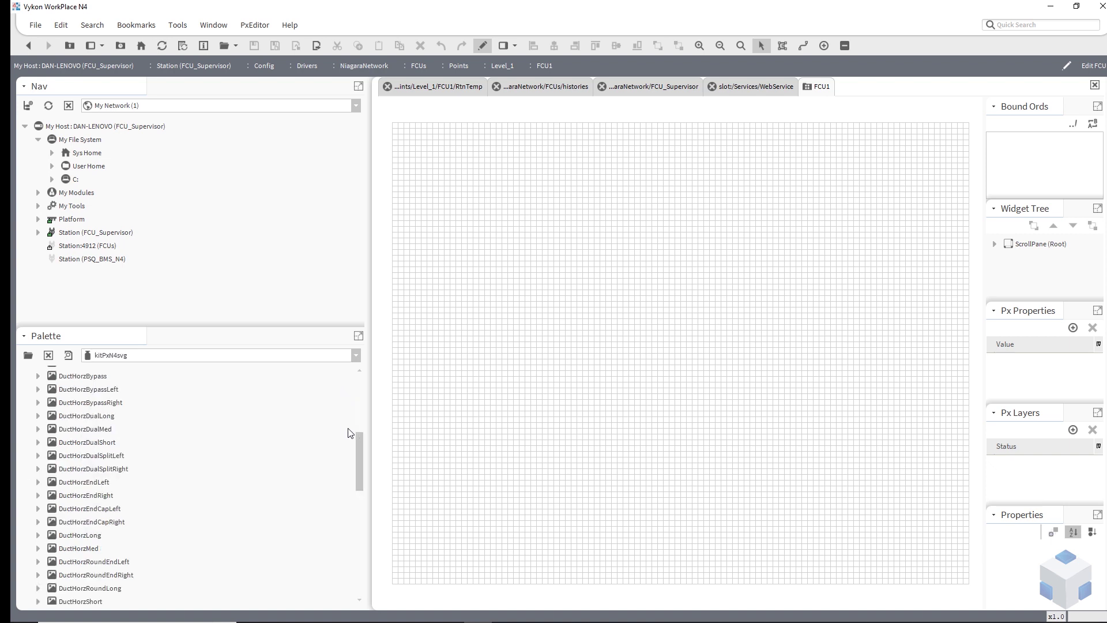
drag(72, 552, 603, 335)
drag(704, 360, 681, 340)
Step: Expand Station > Config > Drivers > NiagaraNetwork > FCUs down to the Level_1 FCU1 points
click(39, 232)
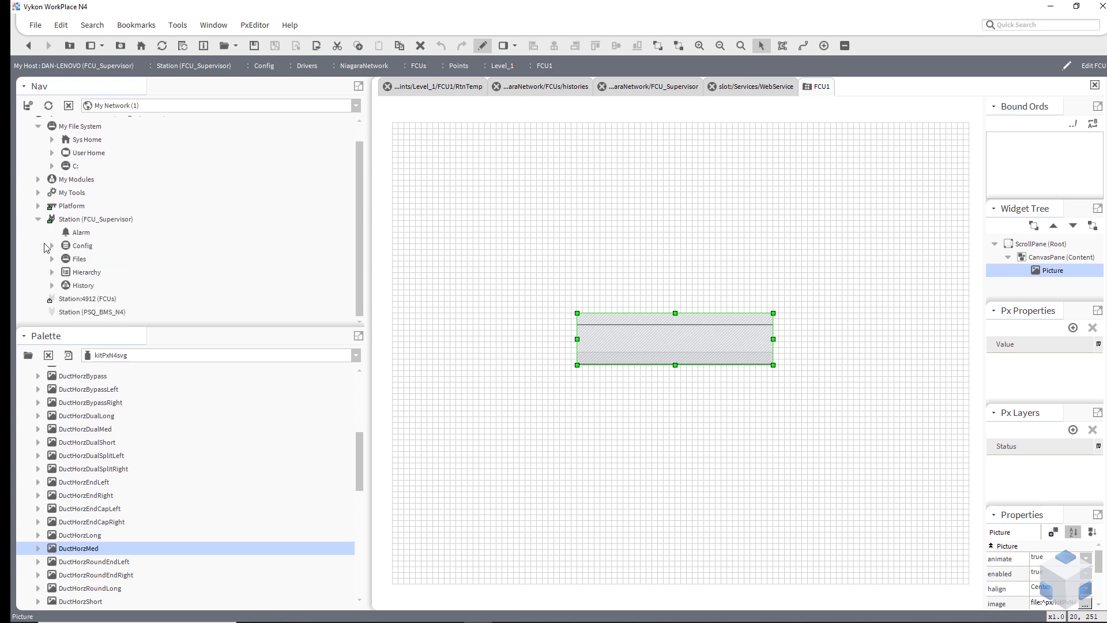
click(51, 245)
click(65, 272)
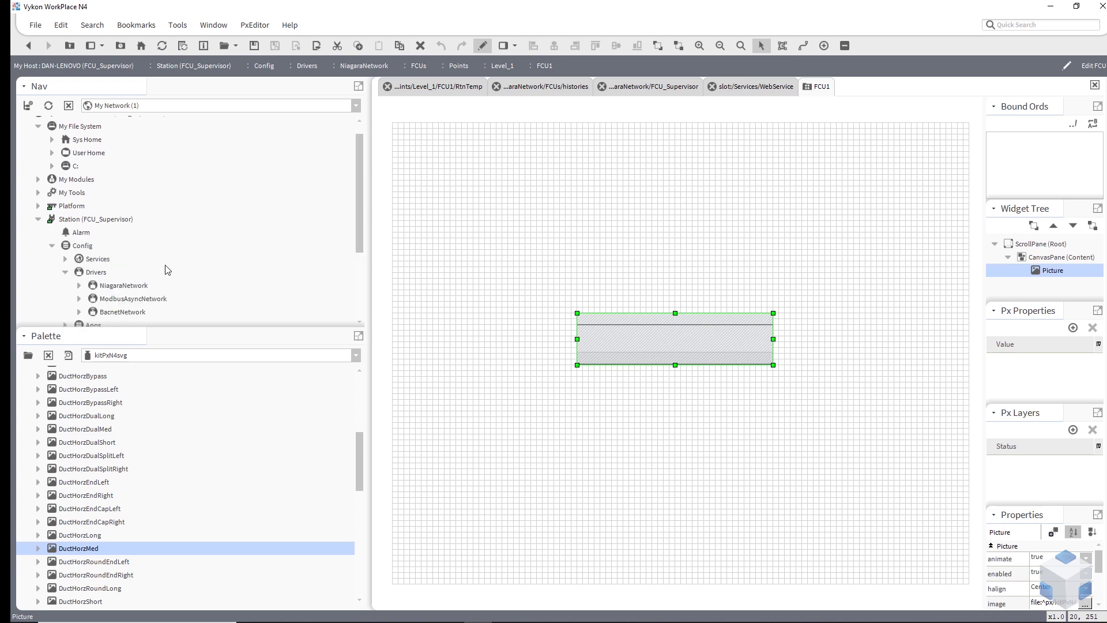
click(80, 285)
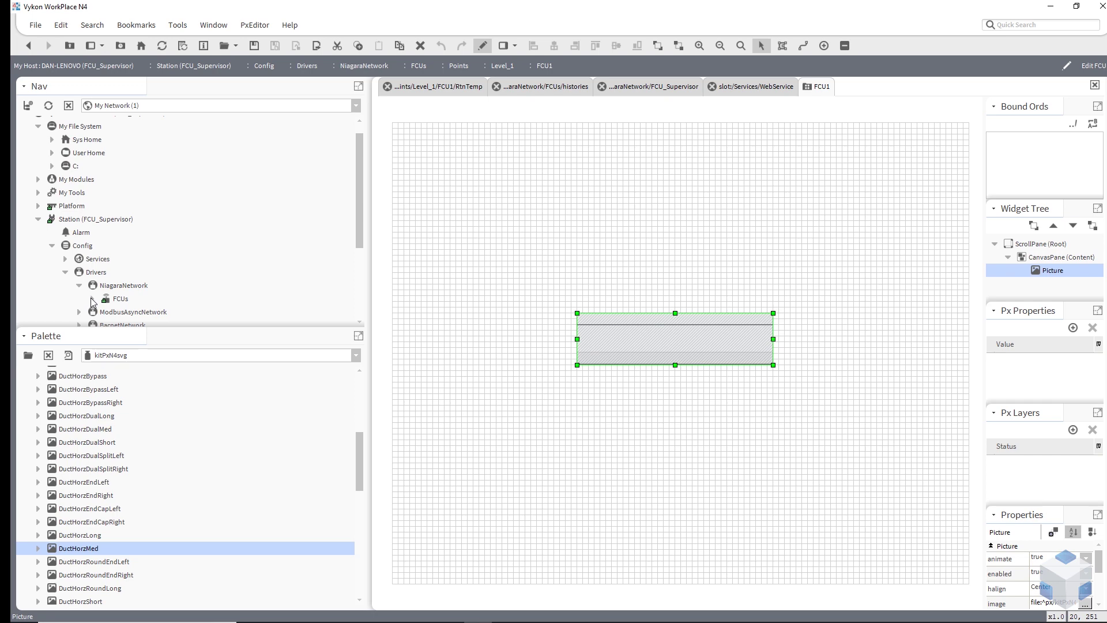
click(92, 299)
click(133, 246)
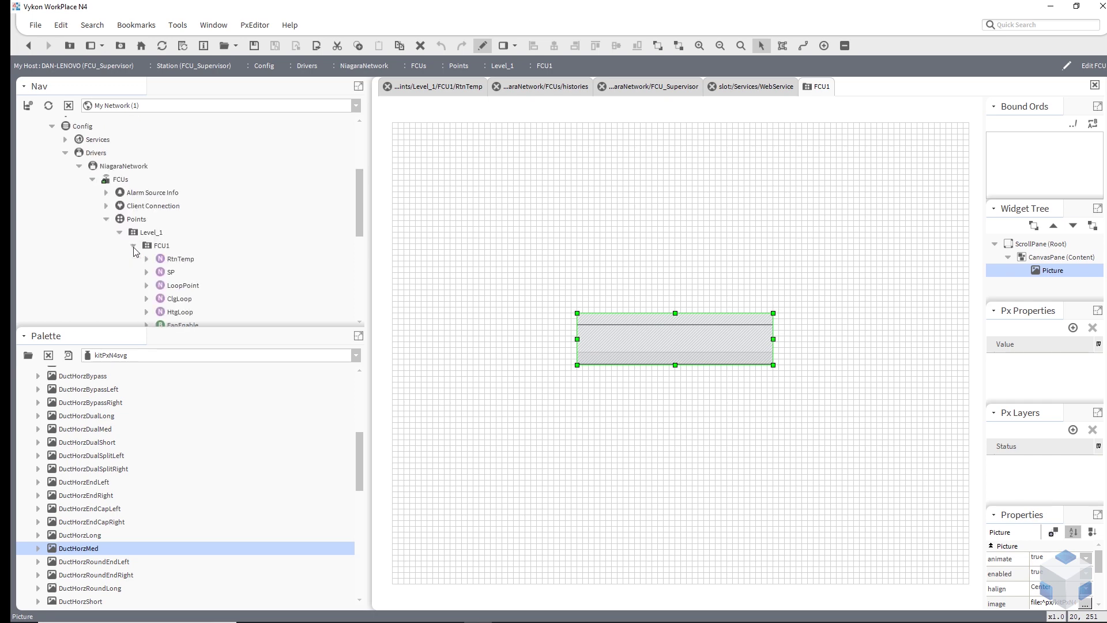
scroll(229, 254, down, 1)
Step: Add a RtnTemp bound label formatted 'Rtn Temp - %out.value%' beside the duct and widen it
drag(173, 220, 482, 313)
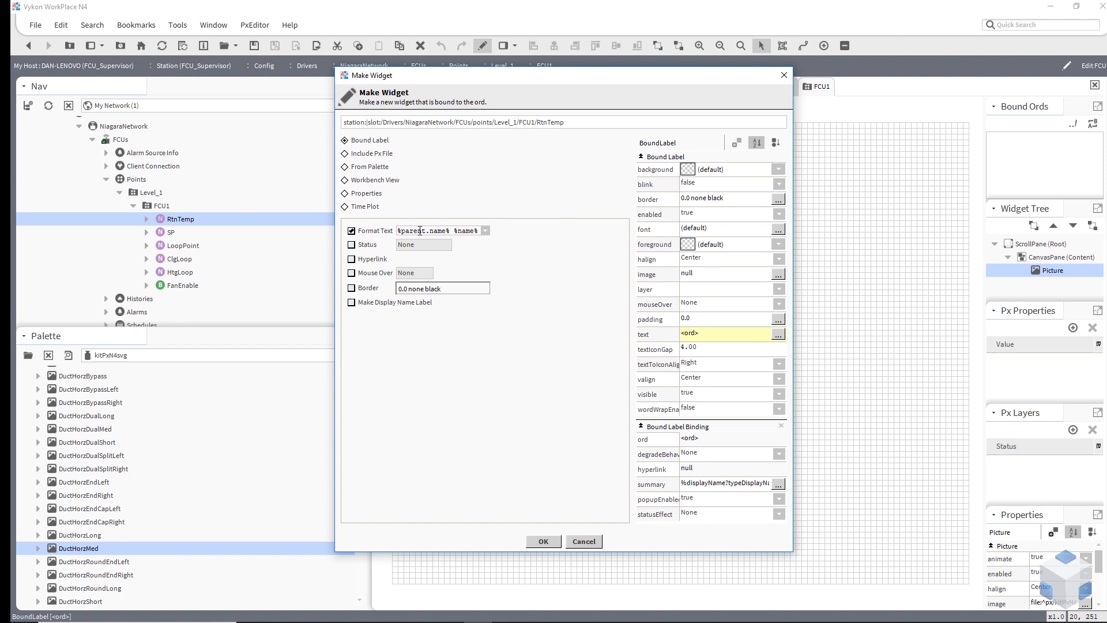
drag(398, 232, 618, 234)
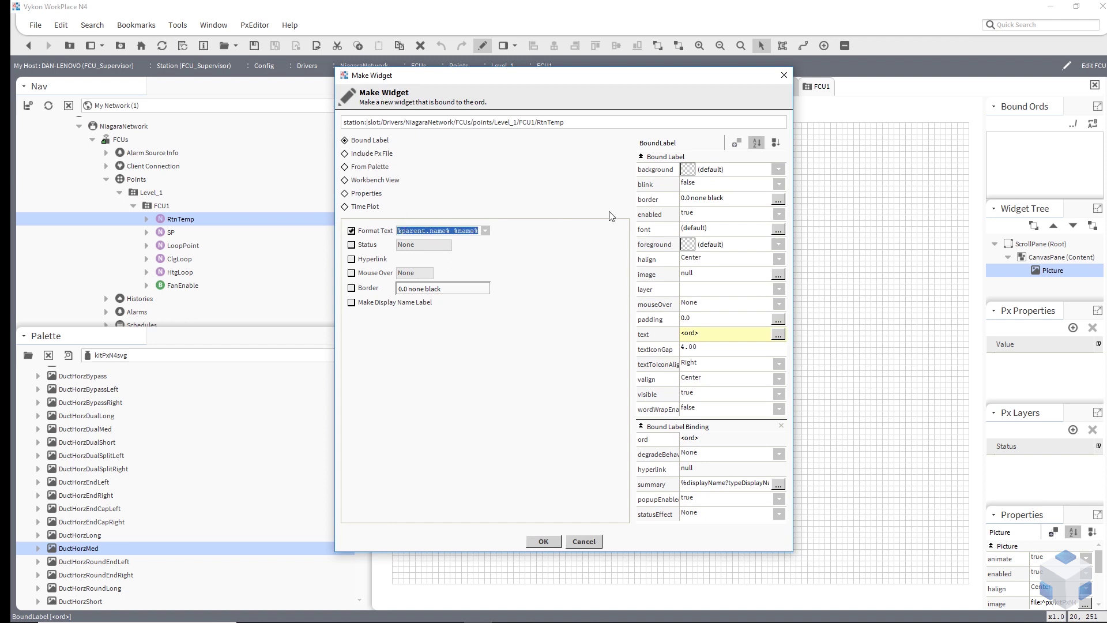
text(Rtn )
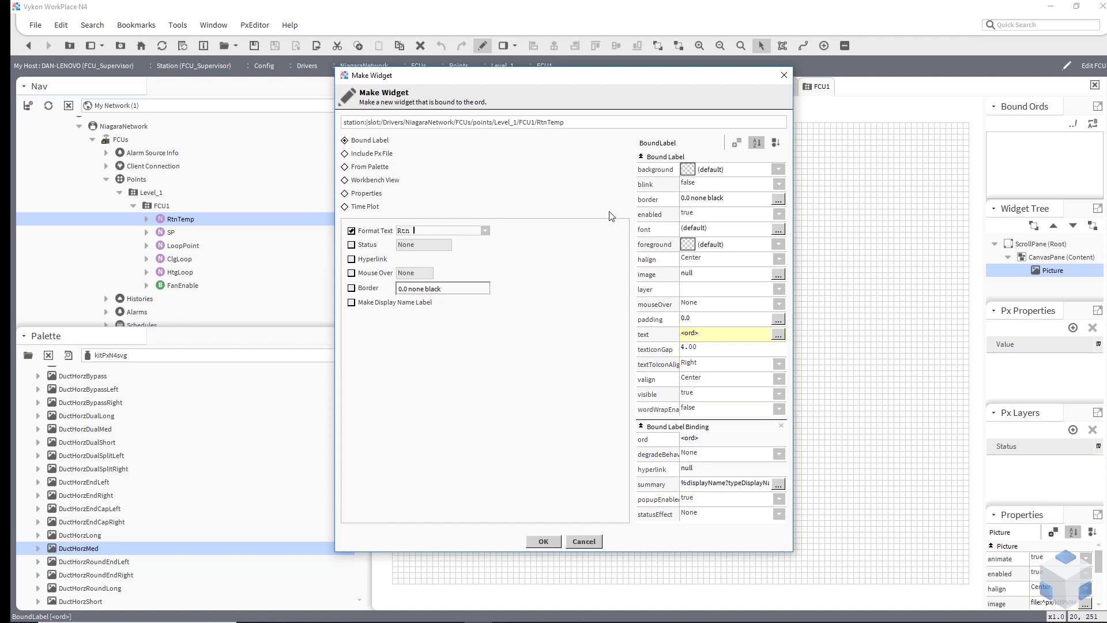
text(Temp - %out.value%)
click(543, 542)
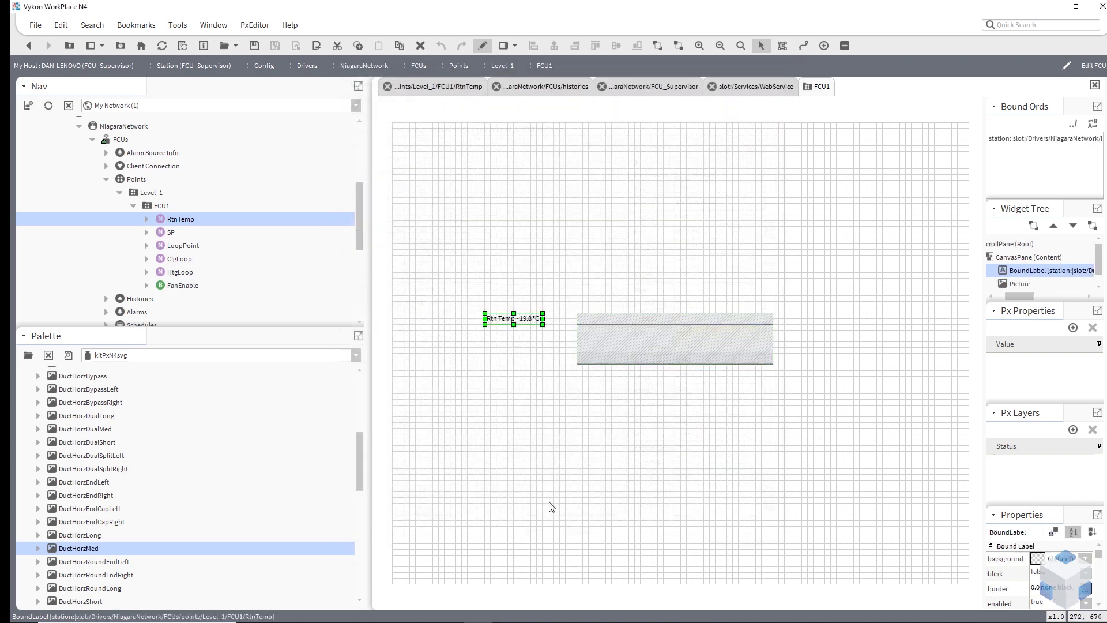
drag(485, 319, 474, 319)
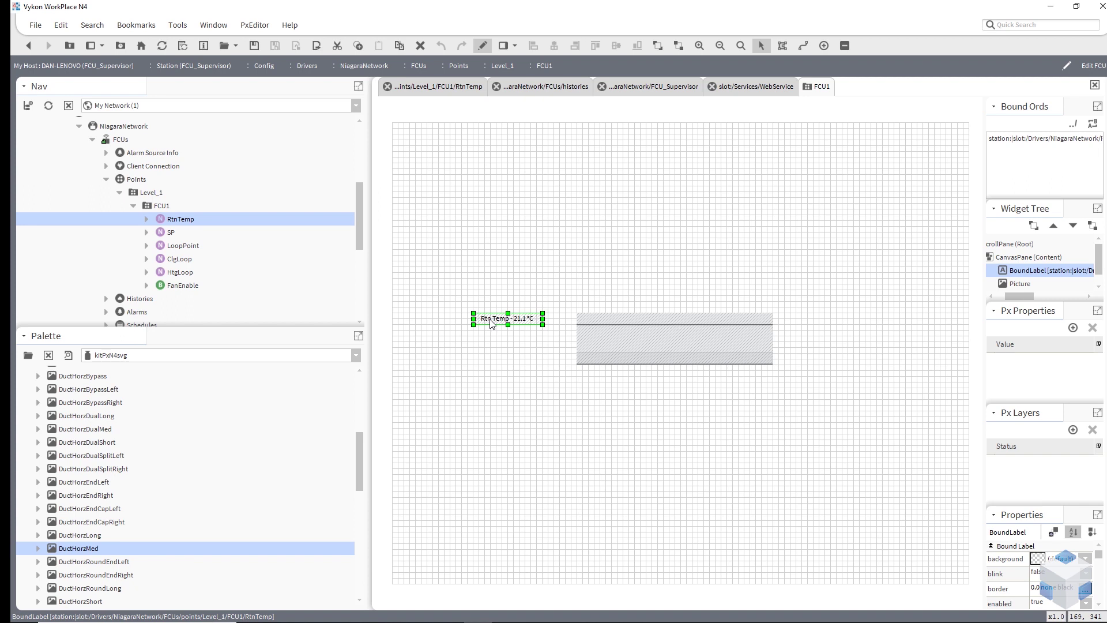
Step: Duplicate the Rtn Temp label below the original and rebind its ord to the SP point
key(ctrl+d)
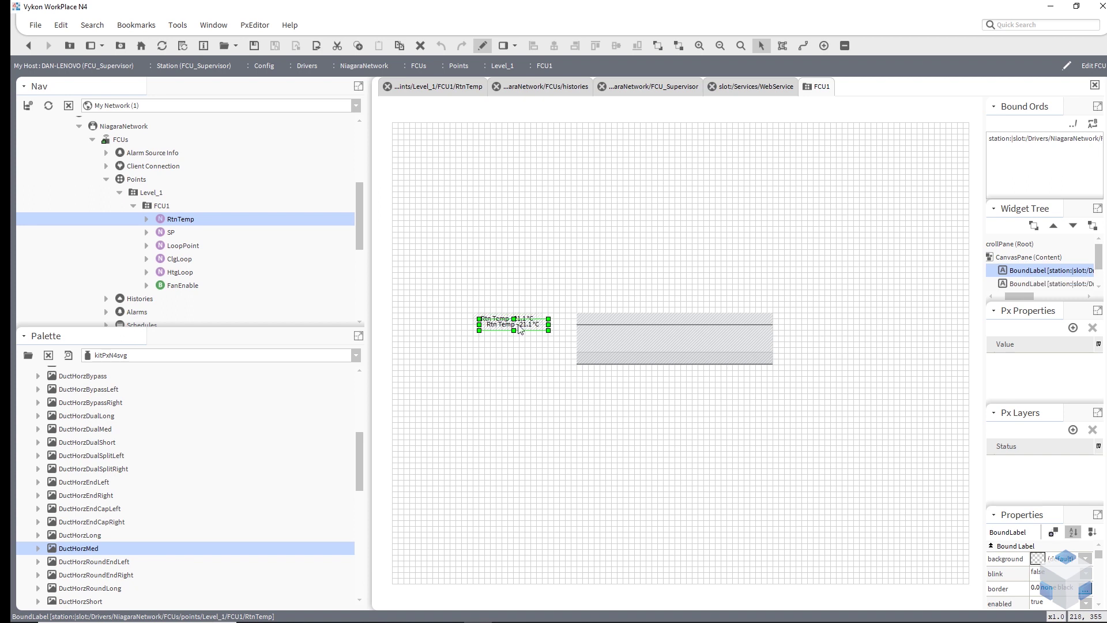
drag(514, 332, 513, 335)
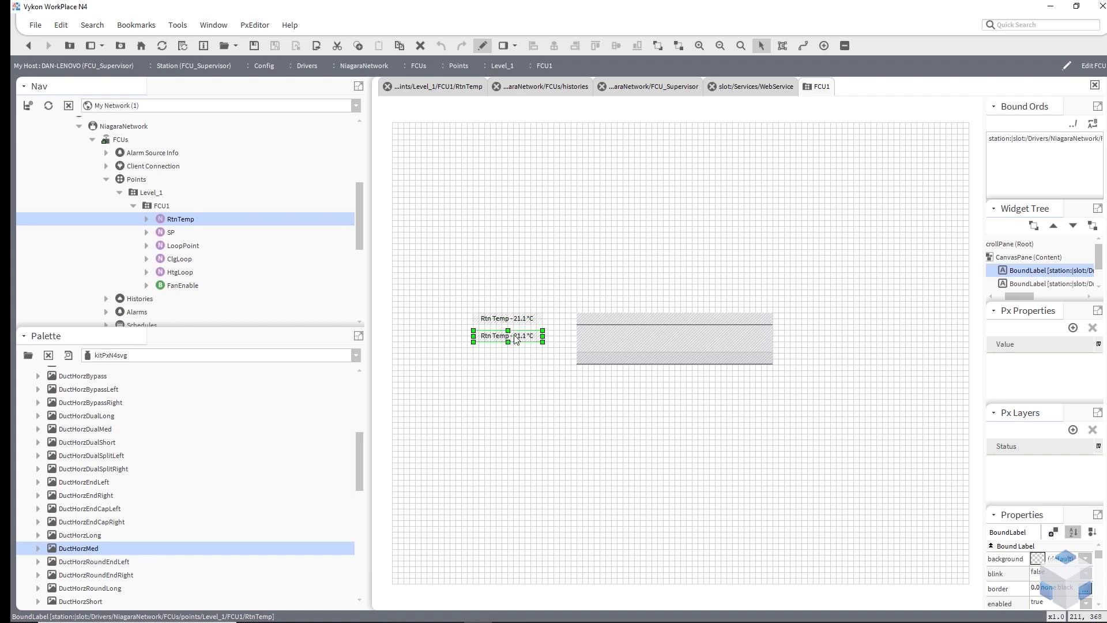
right_click(171, 233)
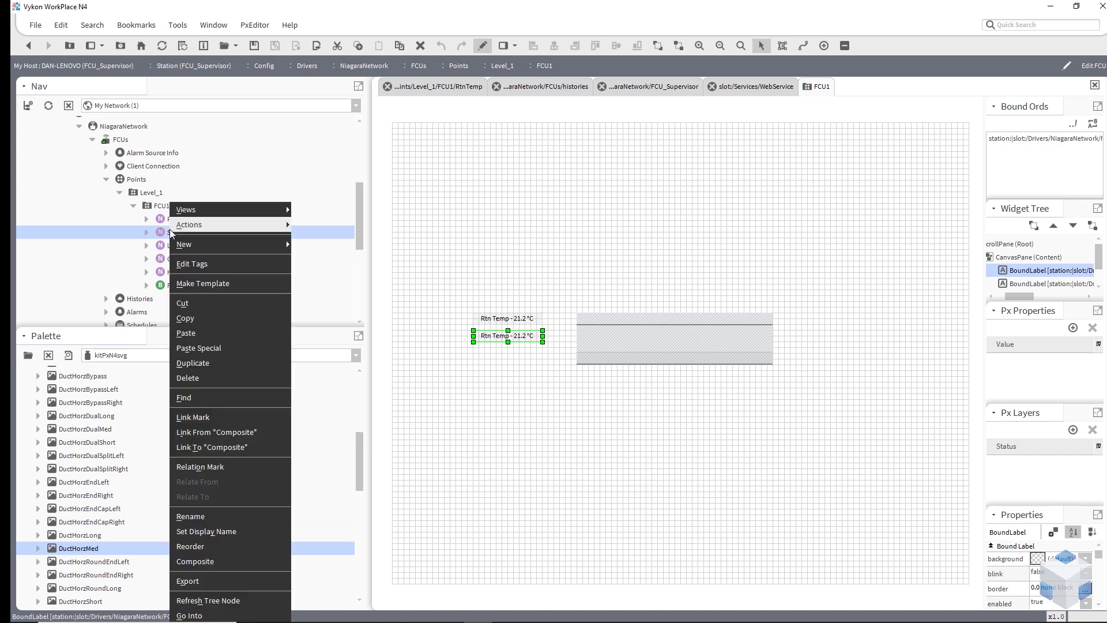
click(202, 315)
double_click(490, 334)
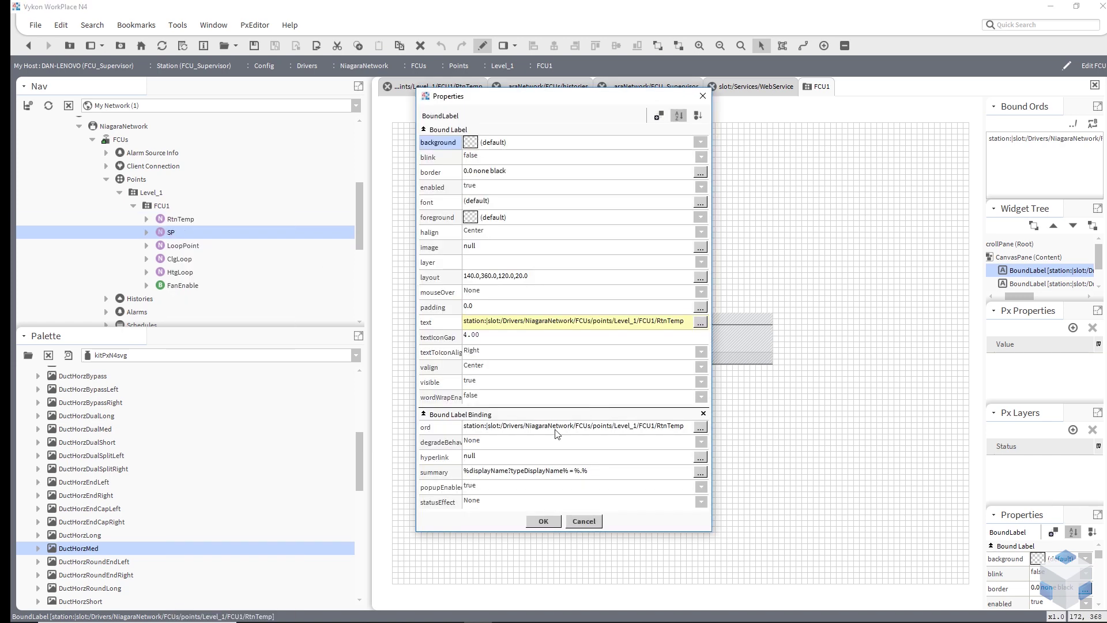
click(557, 434)
text(station:|slot:/Drivers/NiagaraNetwork/FCUs/points/Level_1/FCU1/SP)
click(555, 335)
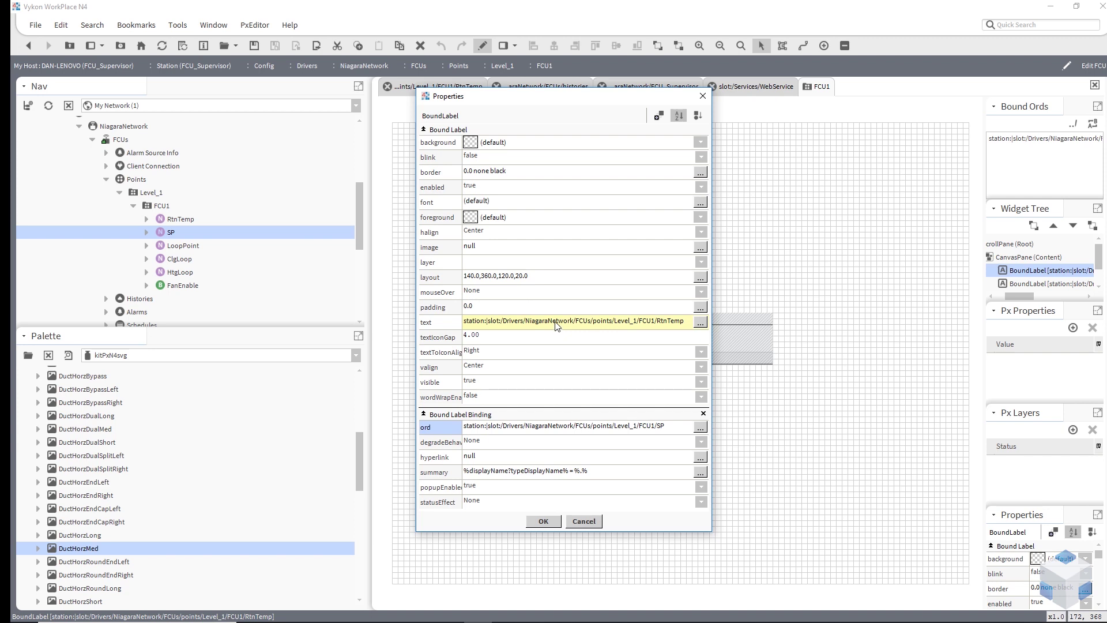
Step: Change the copied label's format text to 'SP - %out.value%' and apply
click(557, 321)
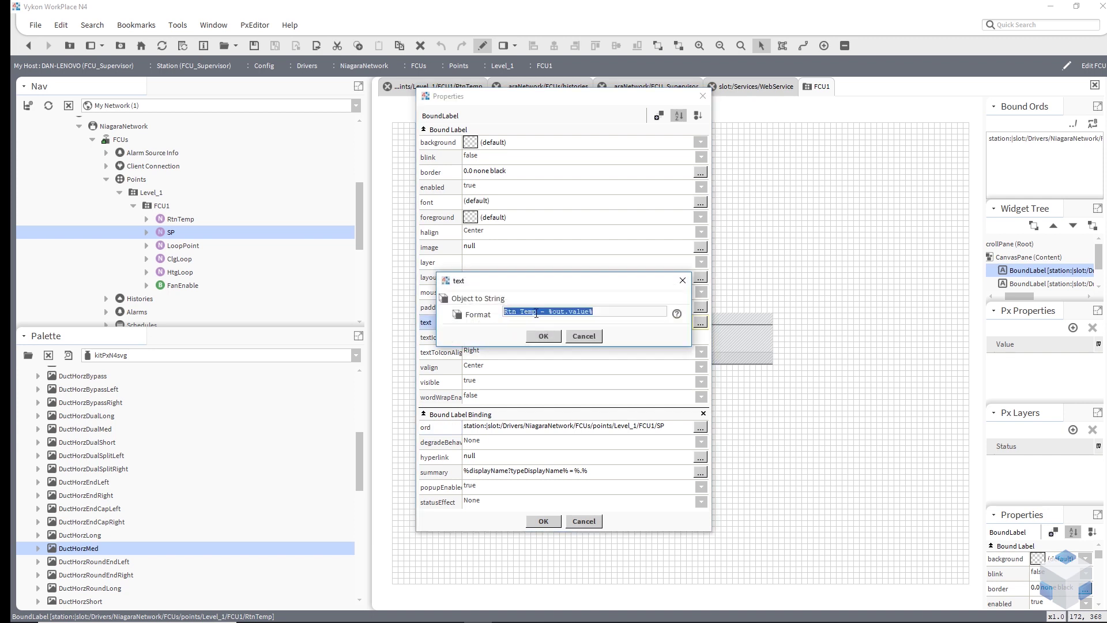
drag(536, 314, 410, 311)
text(SP)
click(541, 336)
click(550, 520)
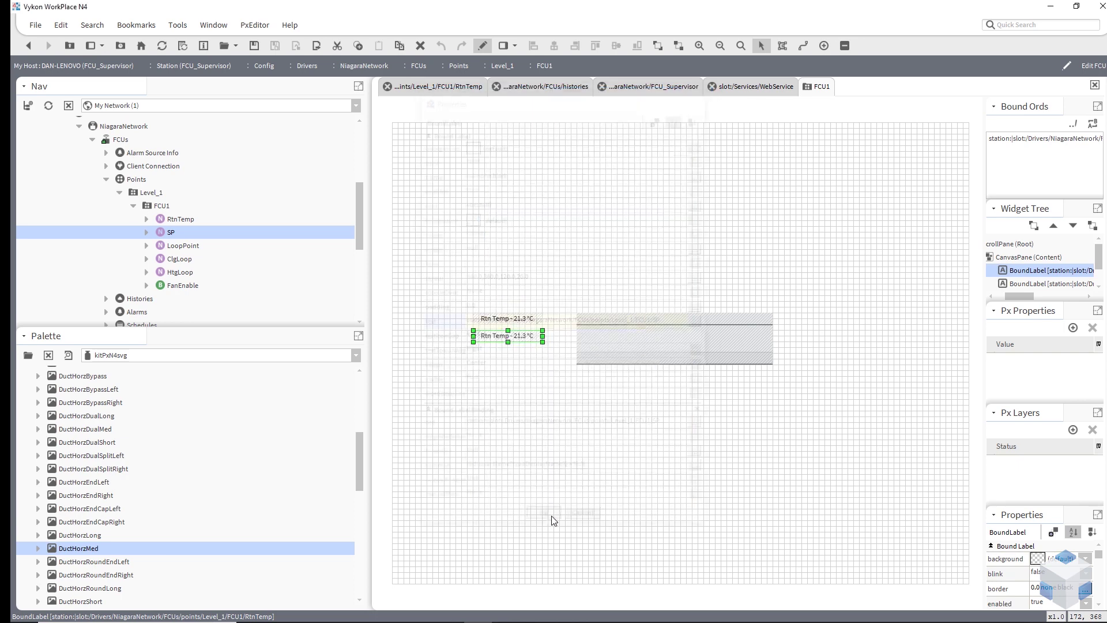
Step: Add a FansHorzRight fan picture bound to FanEnable at the duct's left end
drag(173, 286, 607, 330)
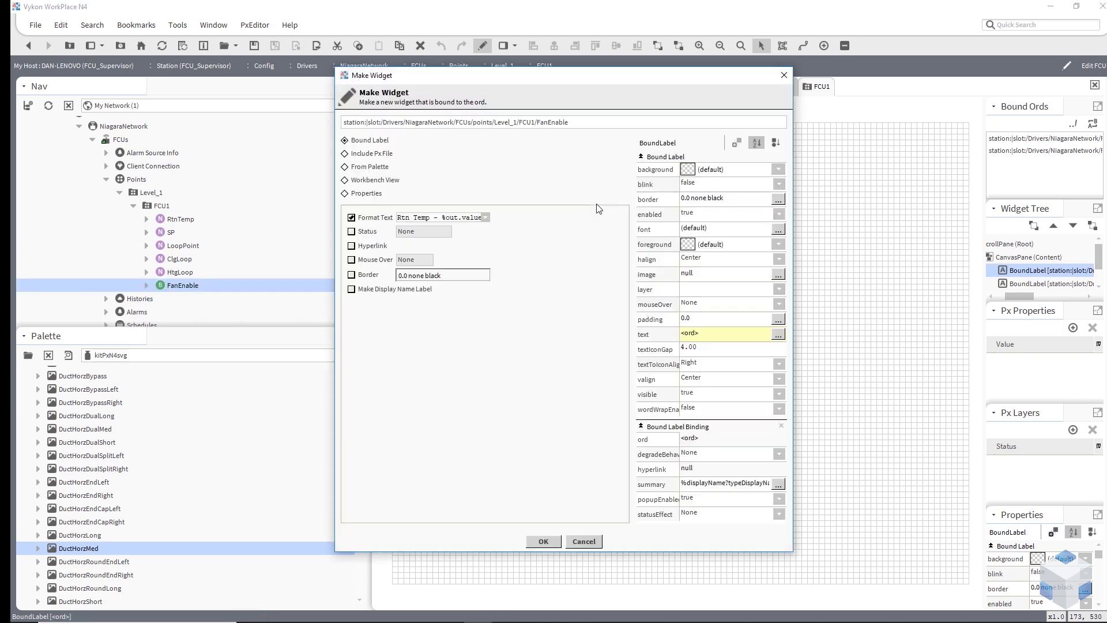
click(345, 166)
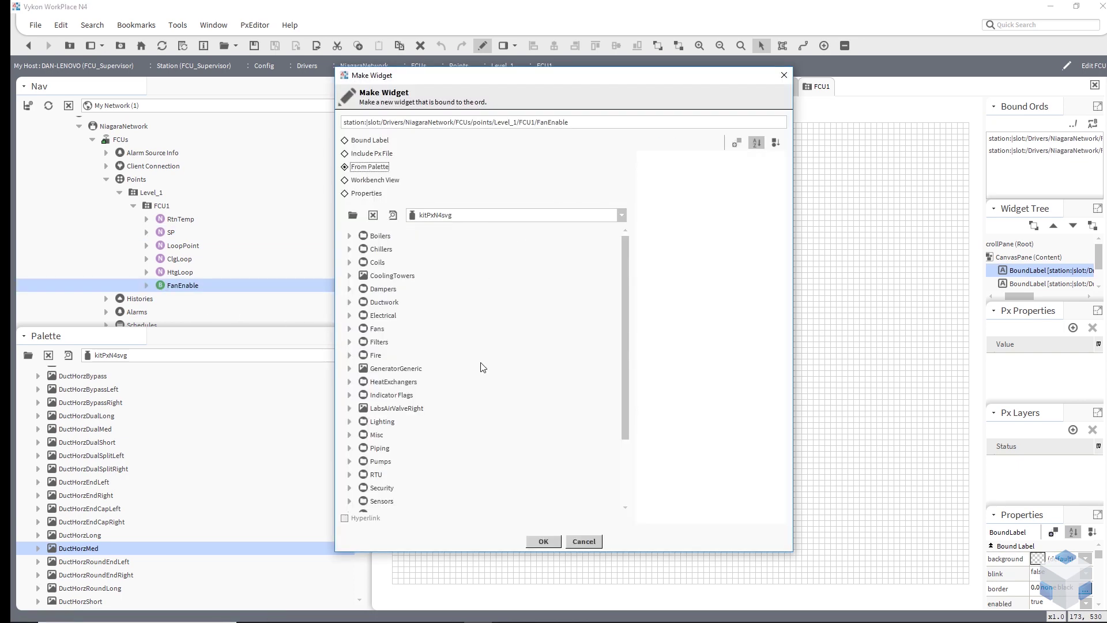
click(351, 330)
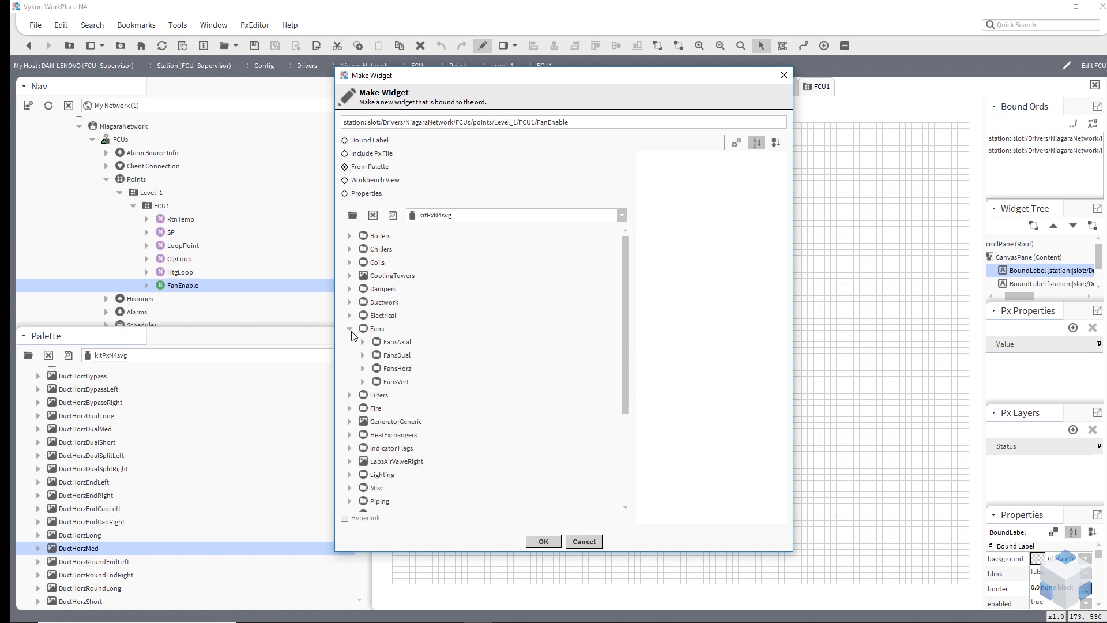
click(362, 368)
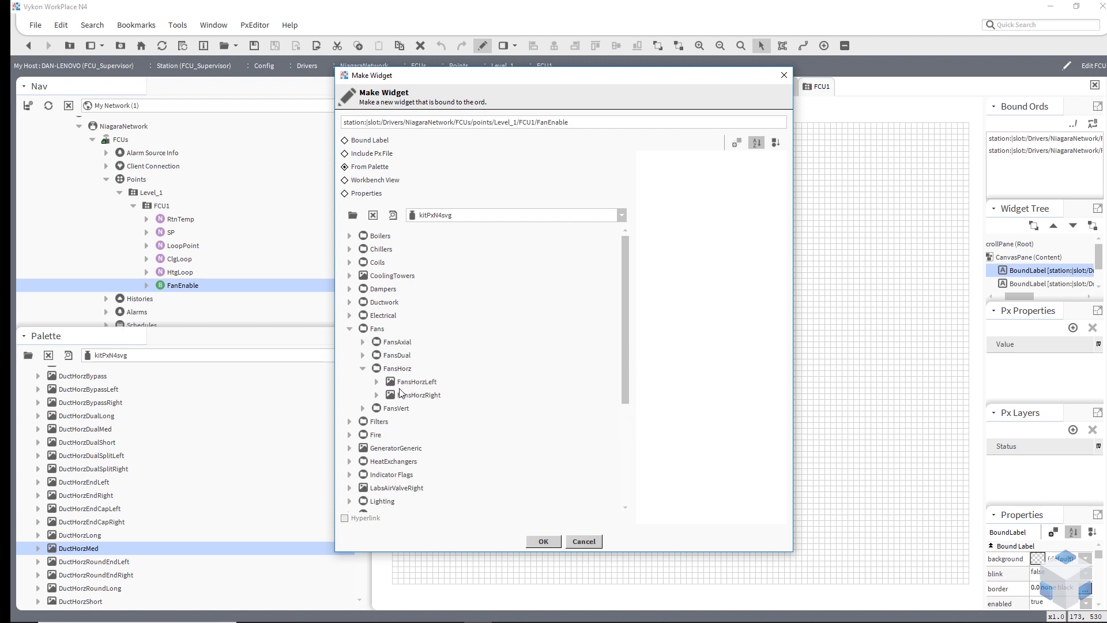
click(405, 394)
click(553, 543)
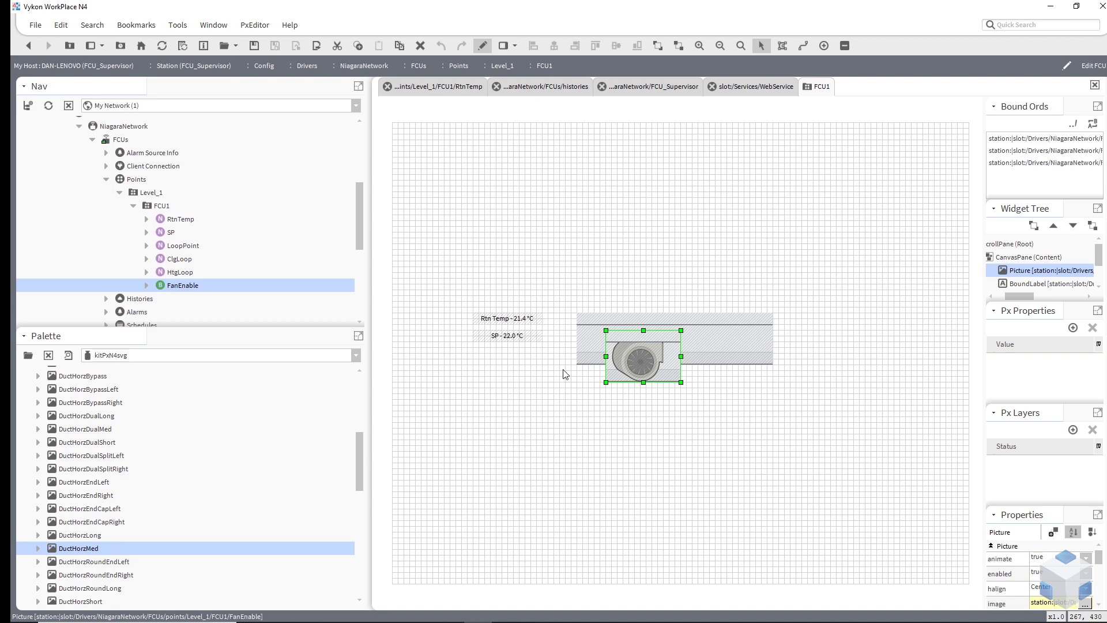
drag(620, 343, 596, 326)
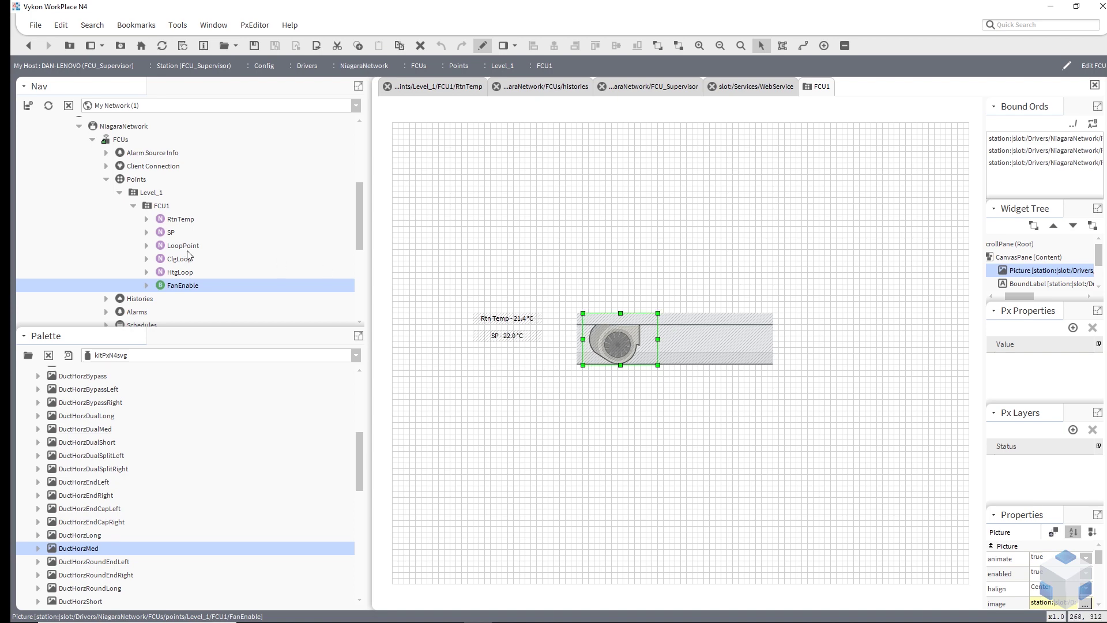
Step: Add a CoilsHeating coil picture bound to HtgLoop inside the duct
drag(183, 272, 655, 319)
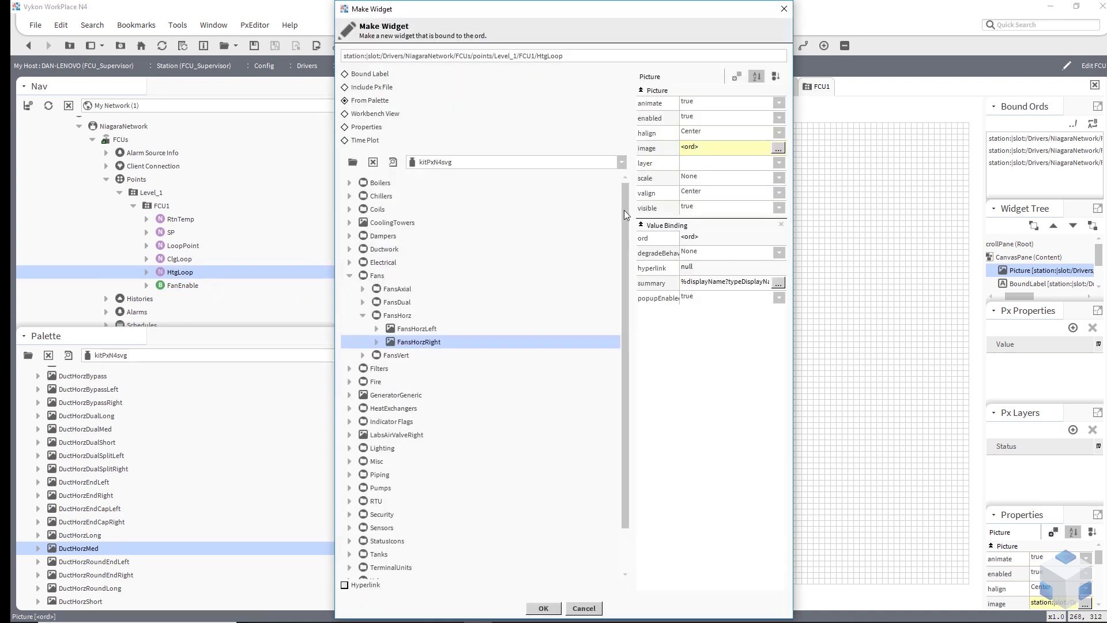
click(349, 209)
click(416, 345)
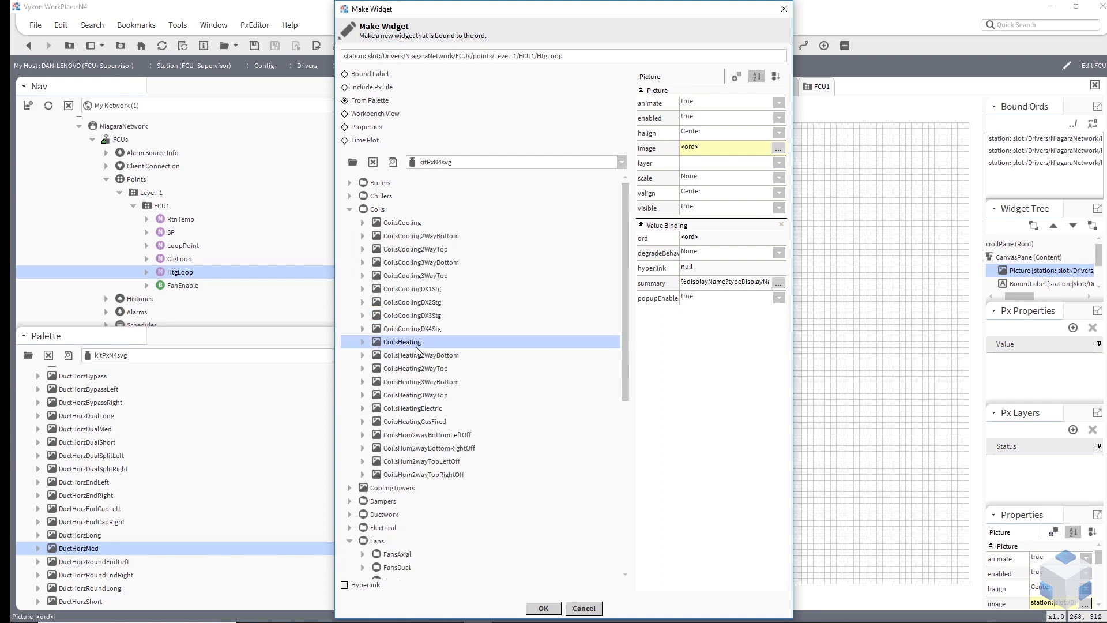
click(552, 609)
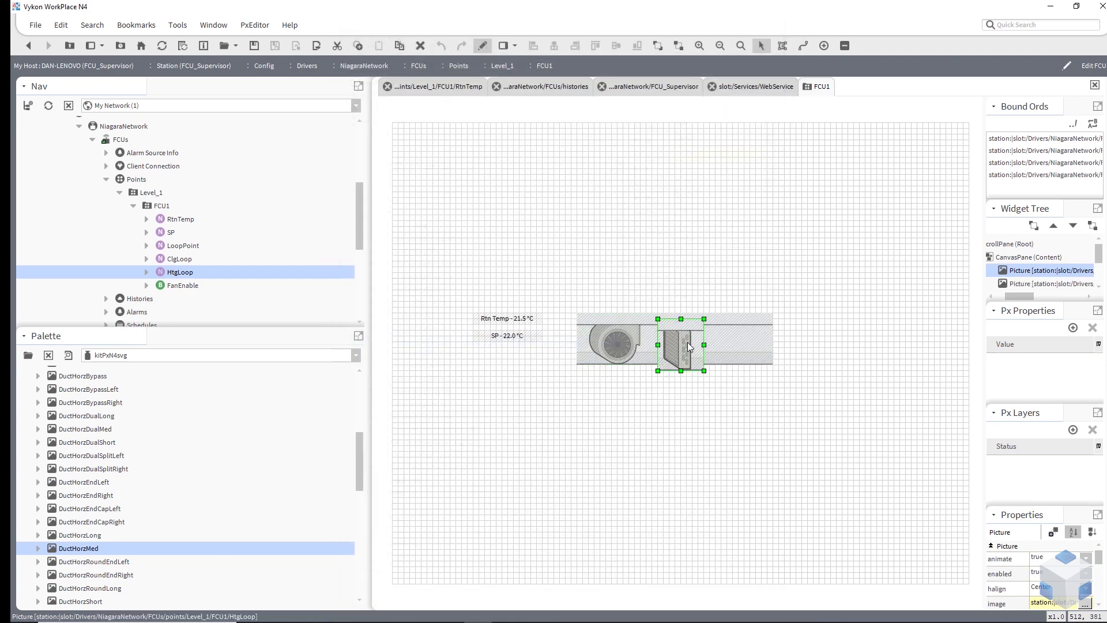
drag(690, 346, 689, 340)
Step: Add a CoilsCooling coil picture bound to ClgLoop on the duct, then drop ClgLoop again
drag(178, 261, 707, 316)
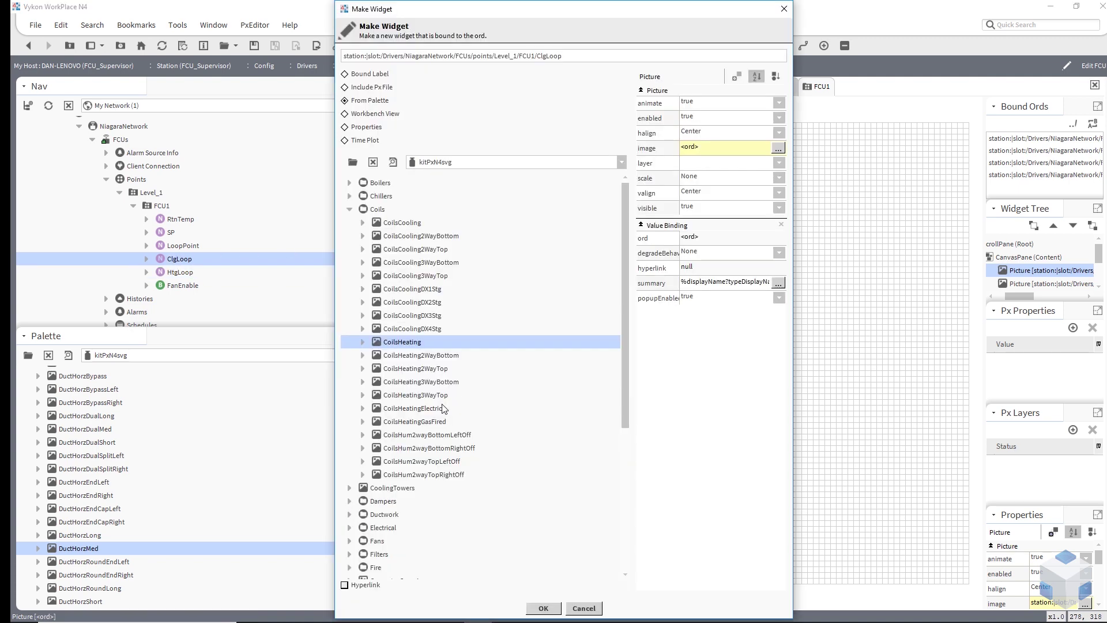
click(413, 222)
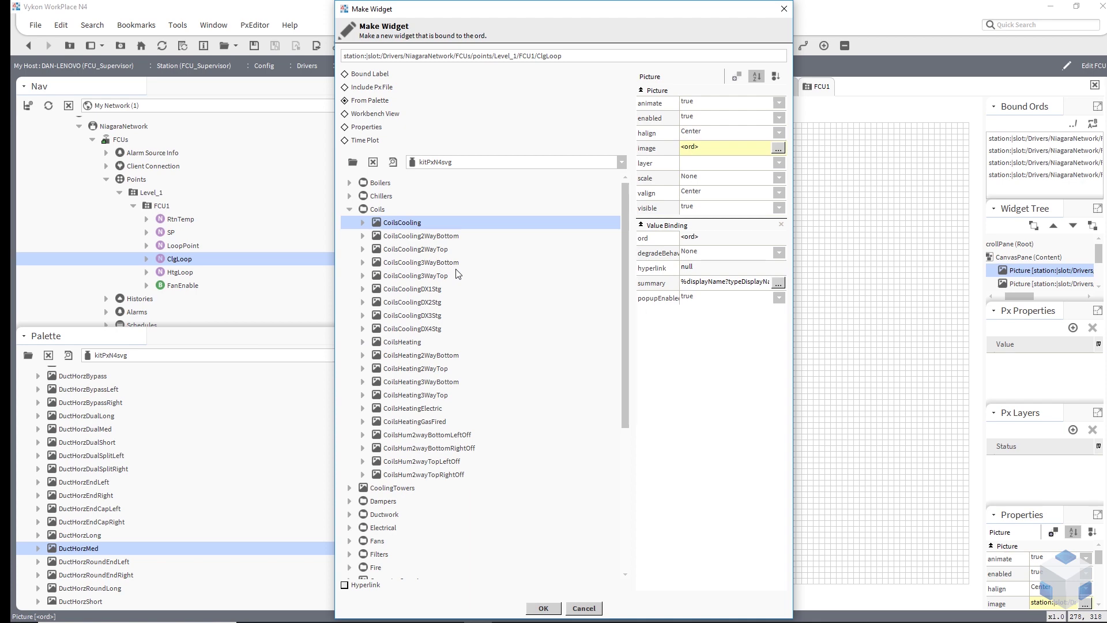
key(Return)
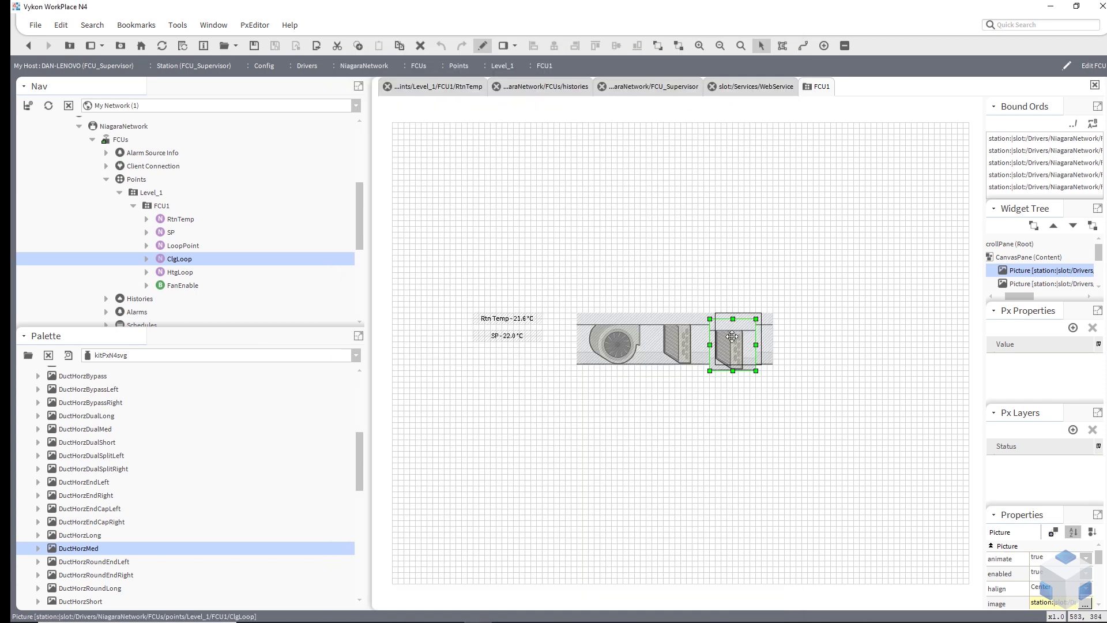
drag(732, 336, 738, 330)
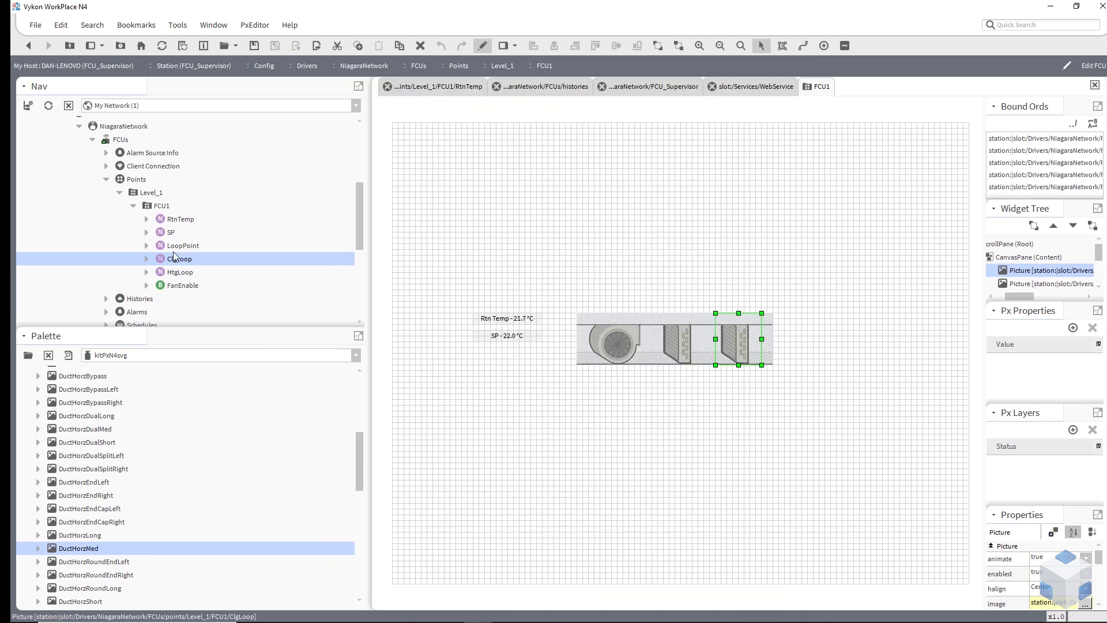
drag(175, 260, 721, 376)
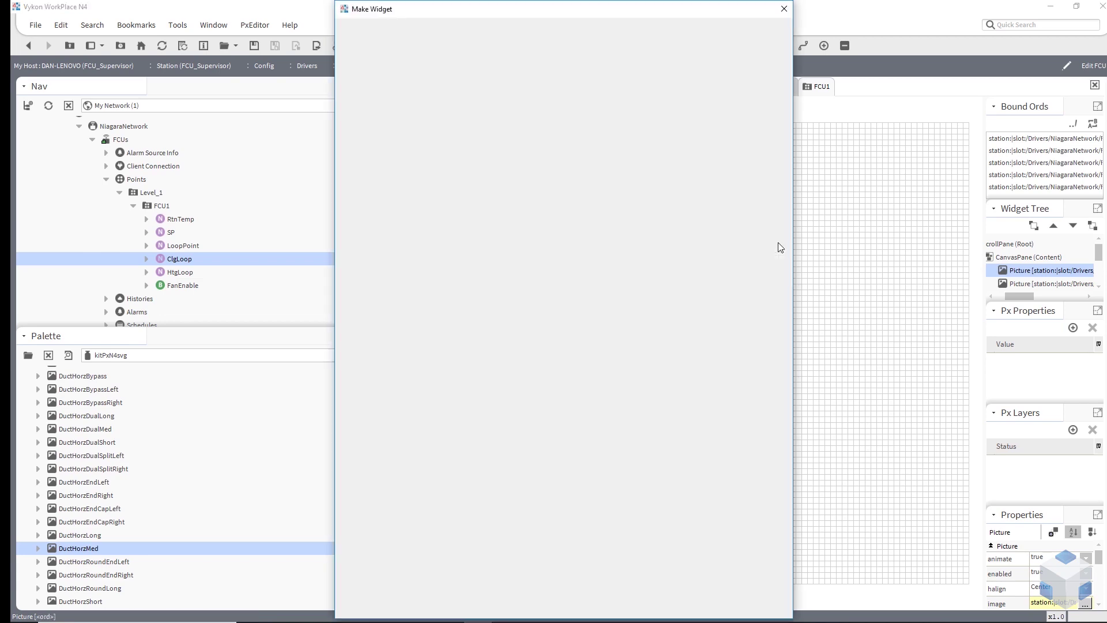
Step: Create a ClgLoop bound label showing just the value, reading 0 %, below the coils
click(355, 74)
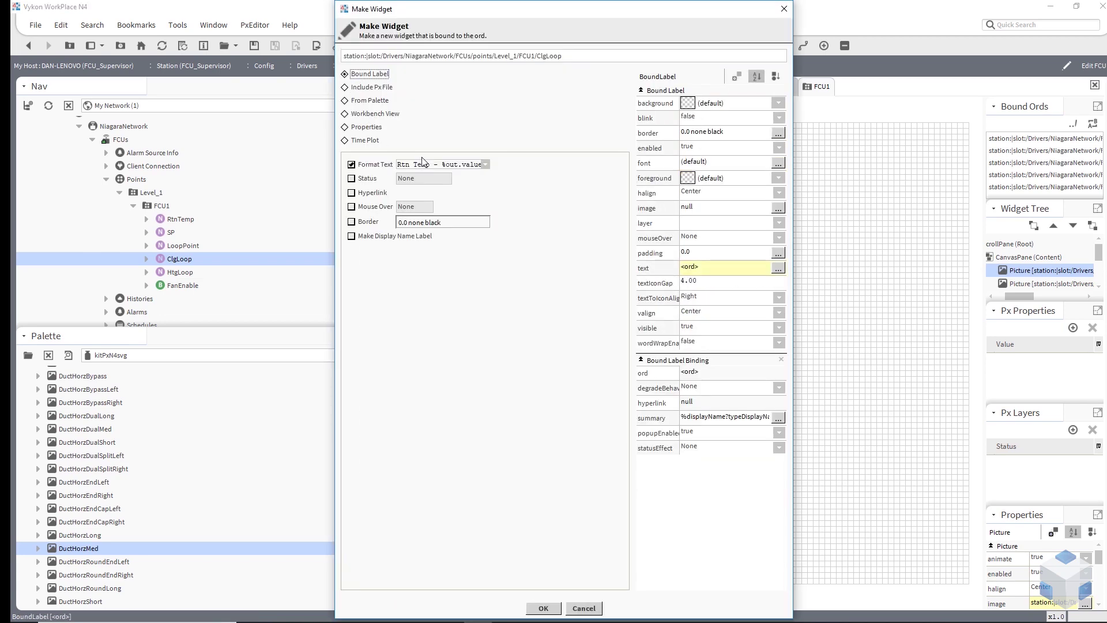
drag(442, 164, 216, 196)
click(545, 608)
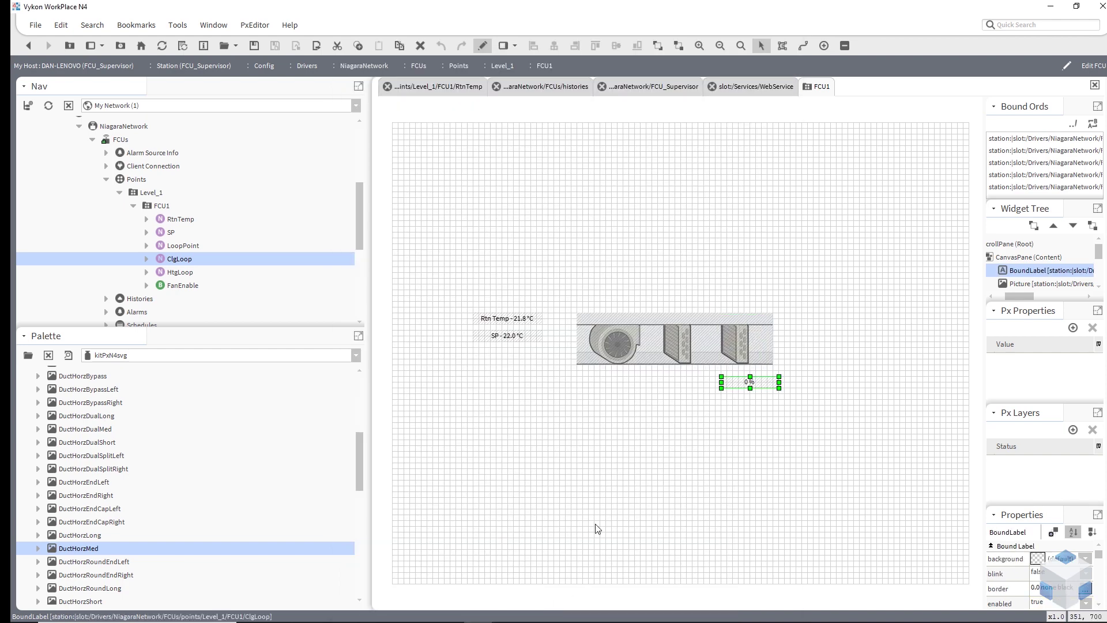
click(783, 385)
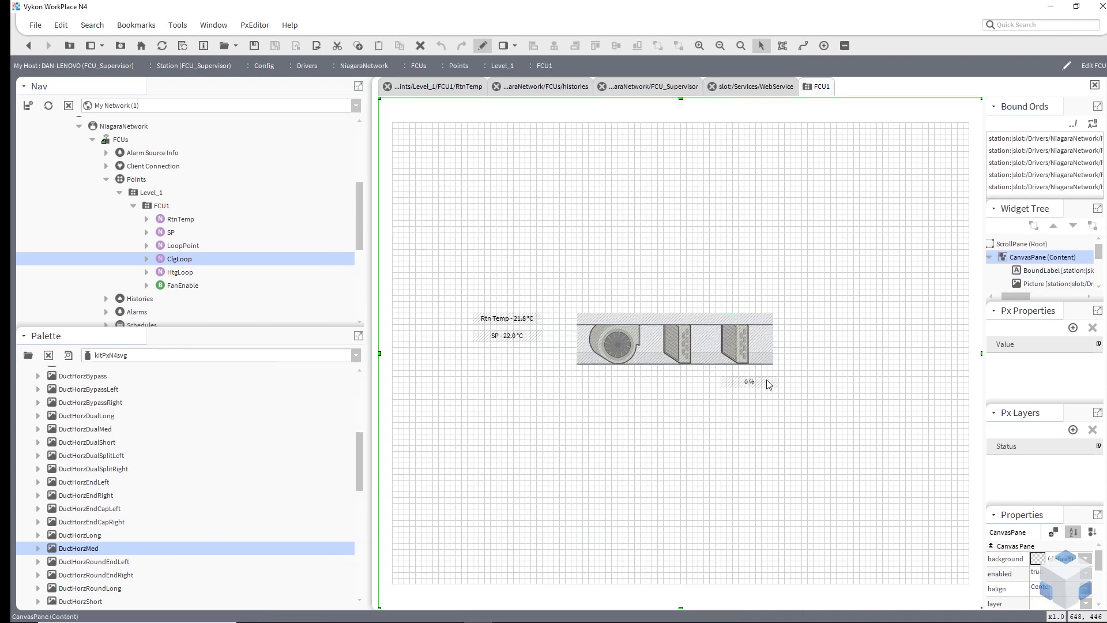
click(768, 385)
drag(777, 388, 689, 383)
Step: Duplicate the 0 % label to the left and rebind it to the HtgLoop point
key(ctrl+d)
double_click(686, 383)
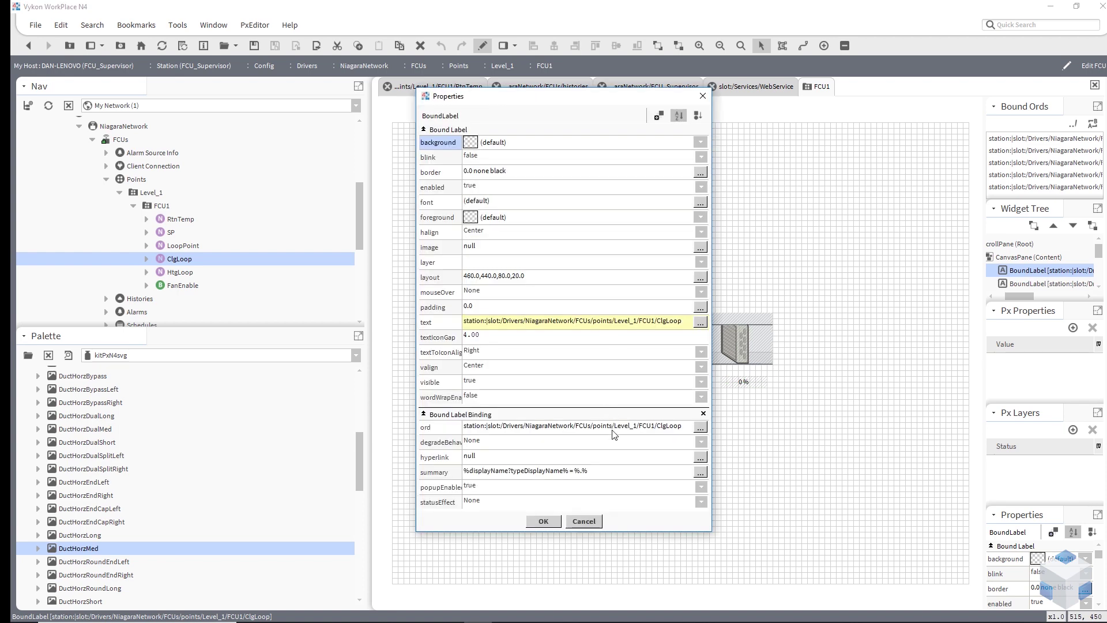
click(699, 427)
click(657, 300)
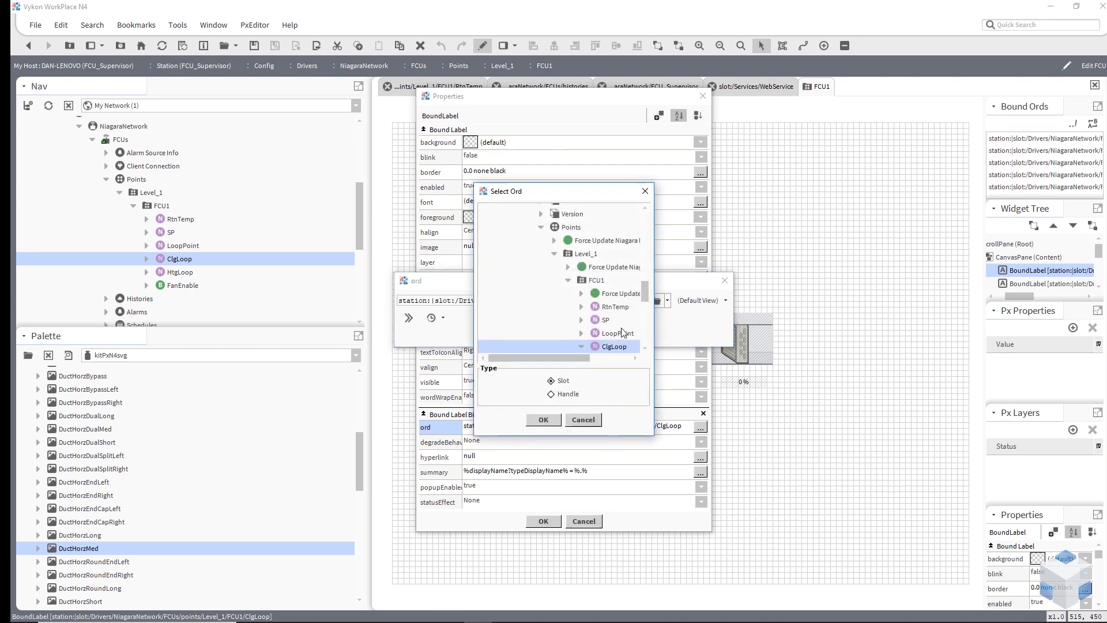
click(581, 320)
click(614, 335)
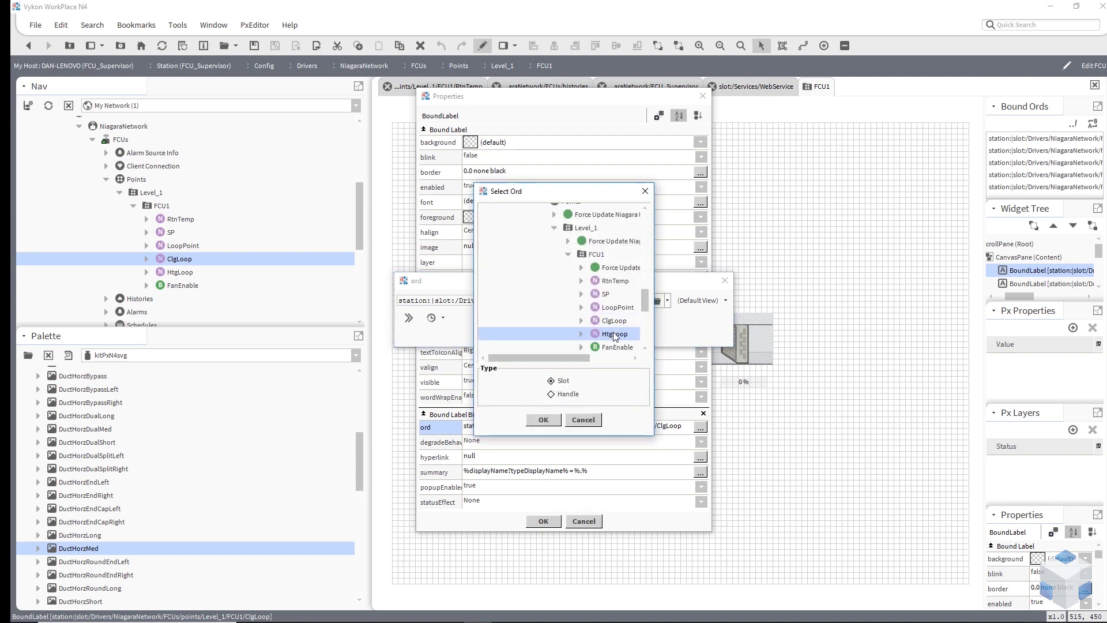
click(543, 419)
click(543, 338)
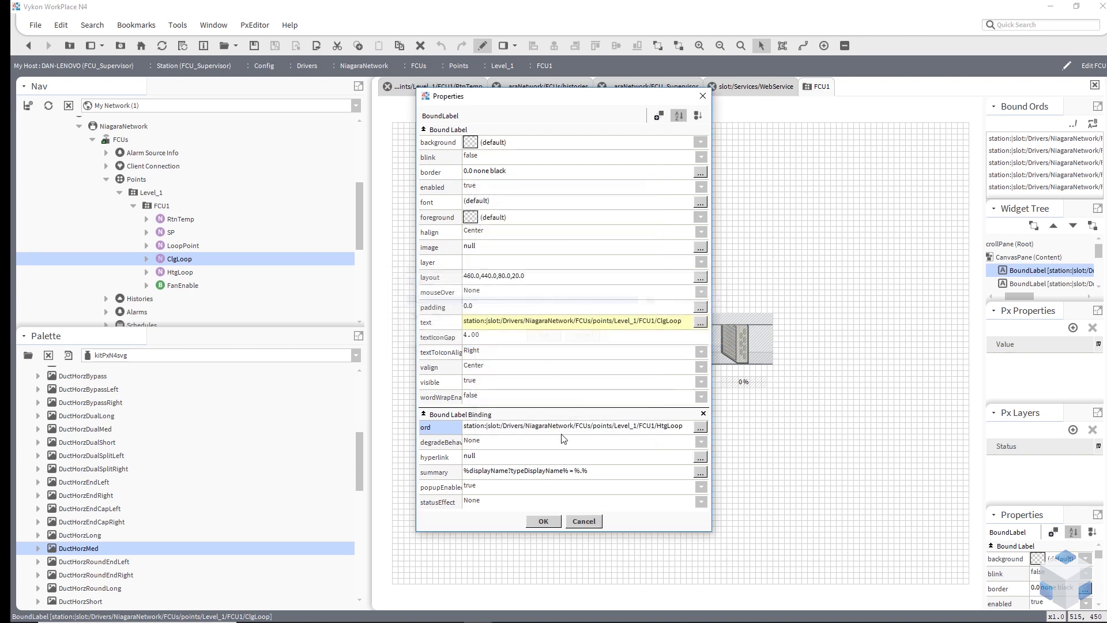
click(543, 521)
drag(179, 219, 614, 279)
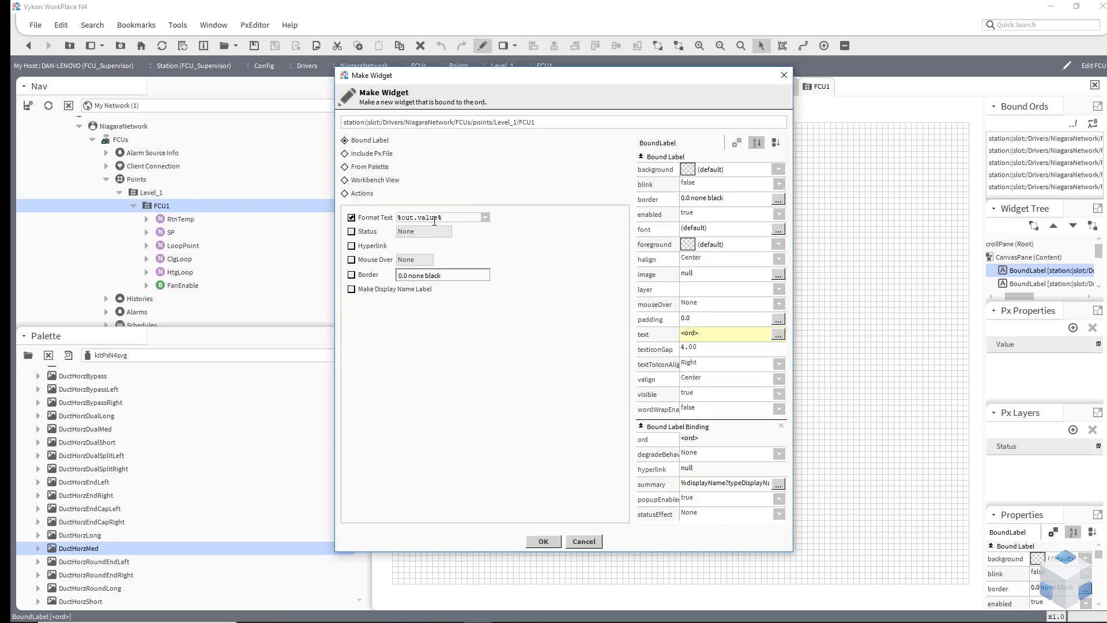
Step: Add a '%parent.name% %name%' title label reading Level_1 FCU1 above the duct; nudge Rtn Temp and SP right
drag(438, 217, 402, 219)
text(name)
text(parent.n)
text(ame% %)
click(543, 541)
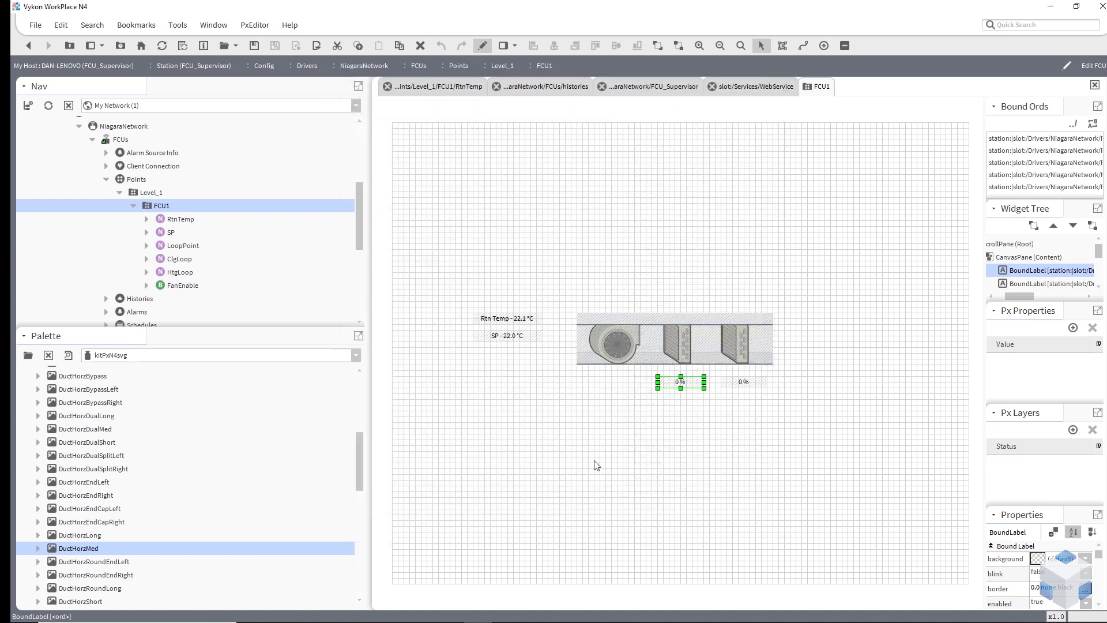
click(663, 285)
drag(671, 288, 682, 294)
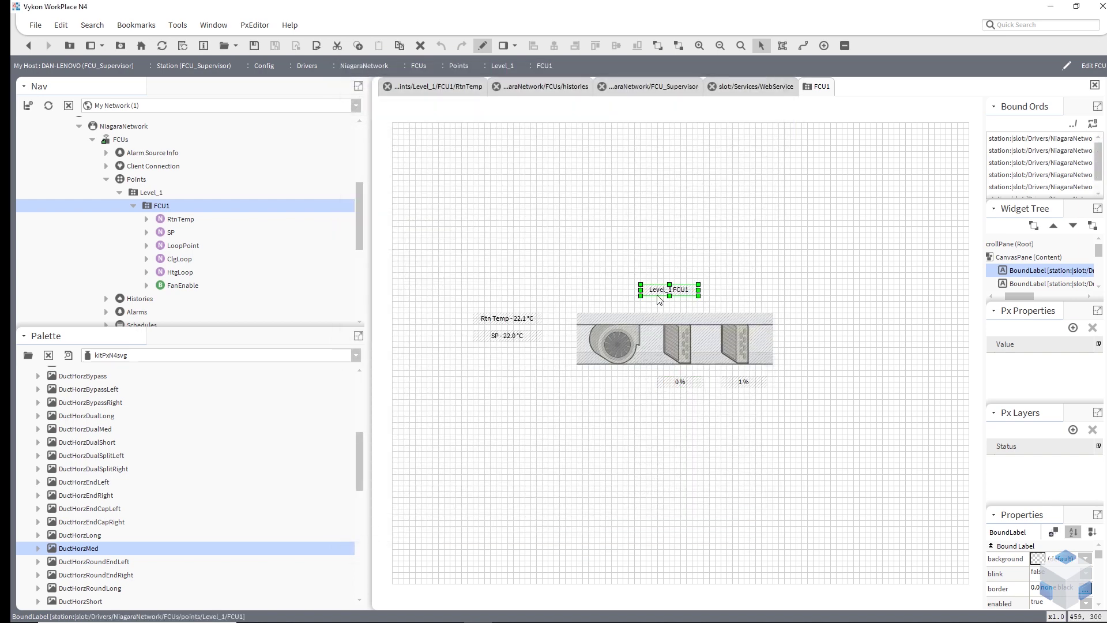
drag(448, 300, 540, 323)
click(543, 243)
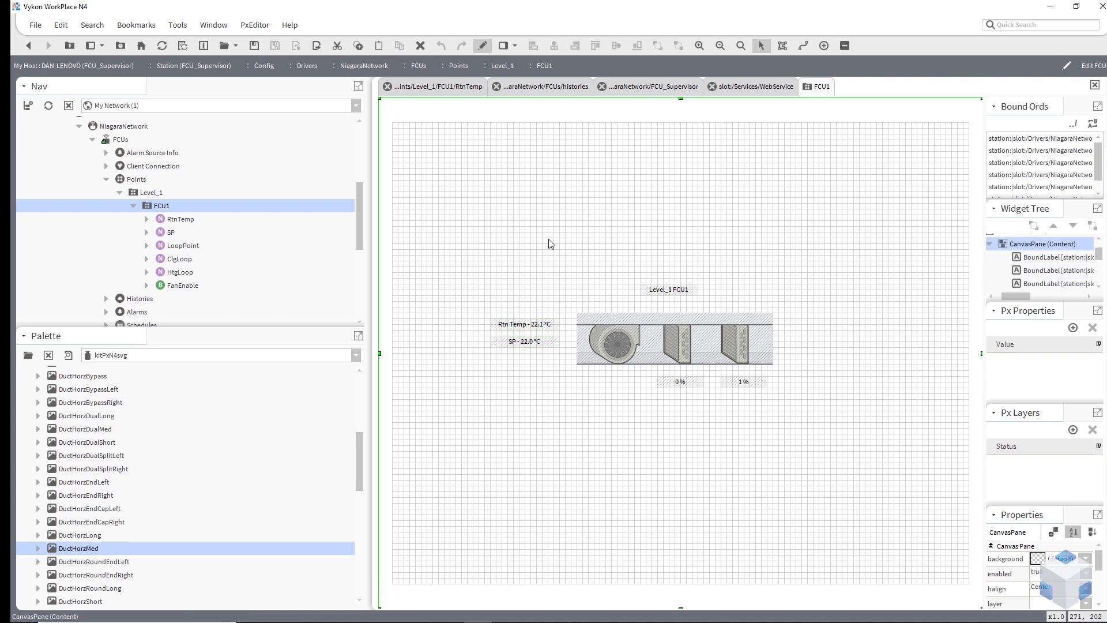
Step: Hyperlink the Rtn Temp label to the RtnTemp point's Chart view
double_click(538, 326)
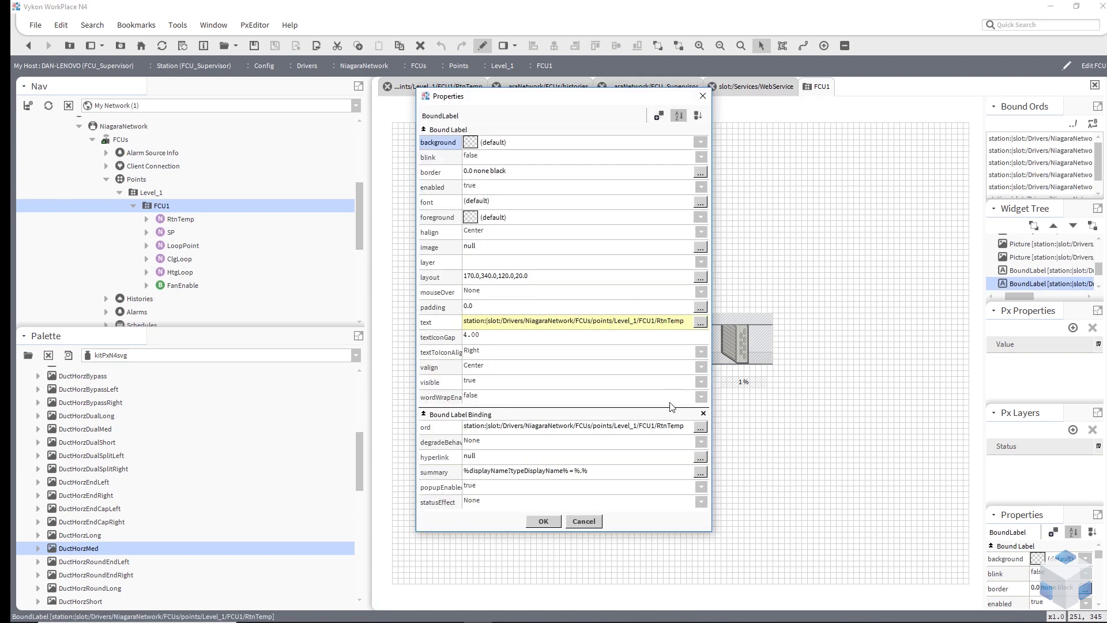
click(664, 426)
key(ctrl+c)
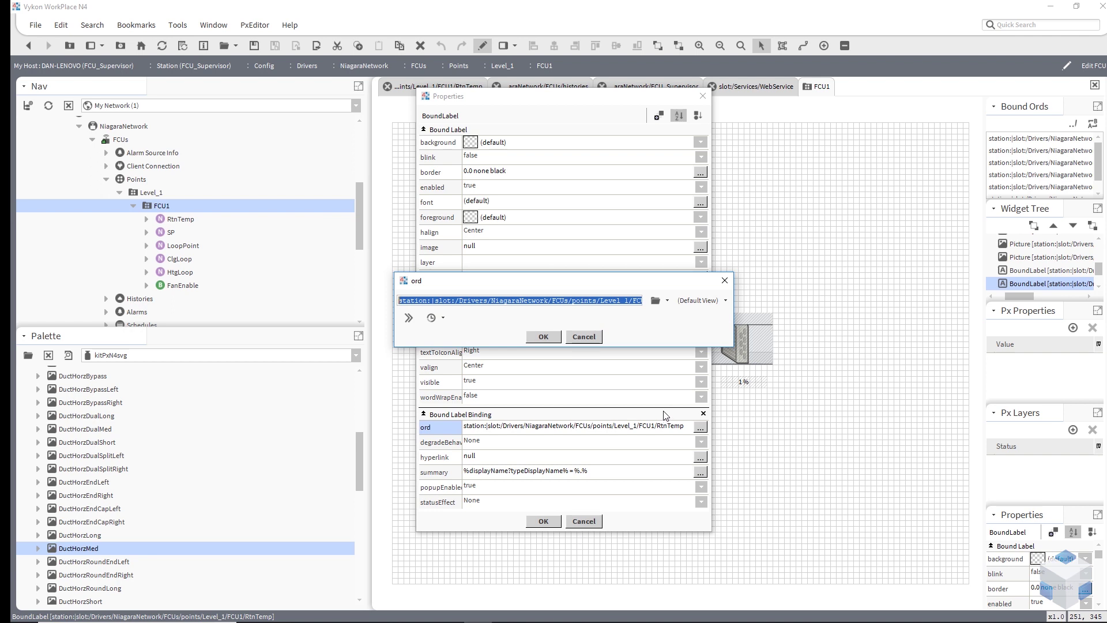
click(545, 337)
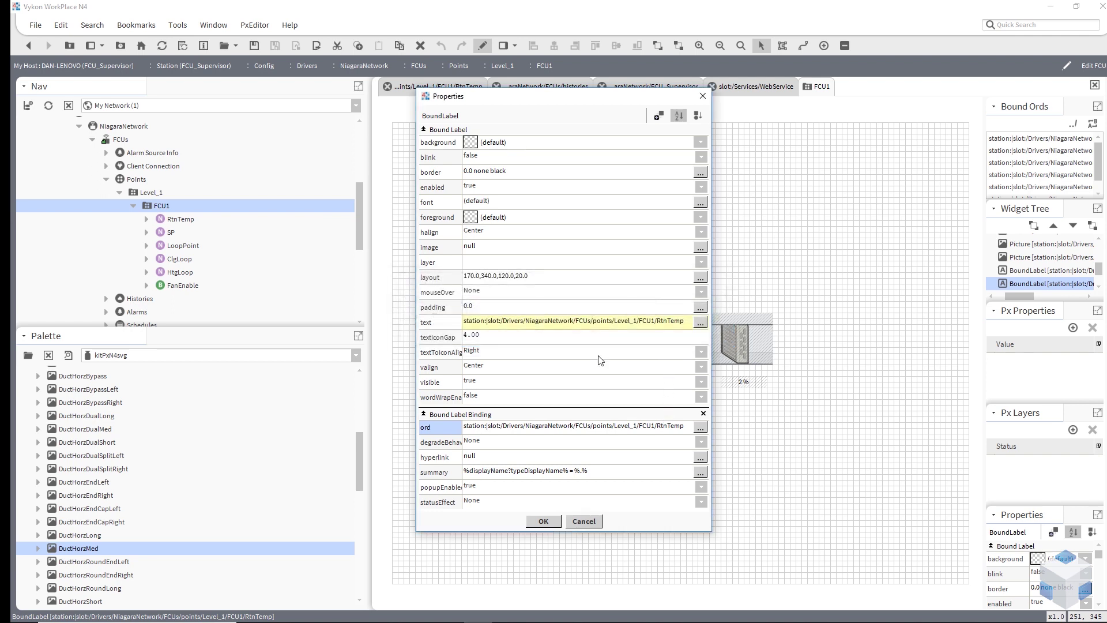
click(602, 456)
key(ctrl+v)
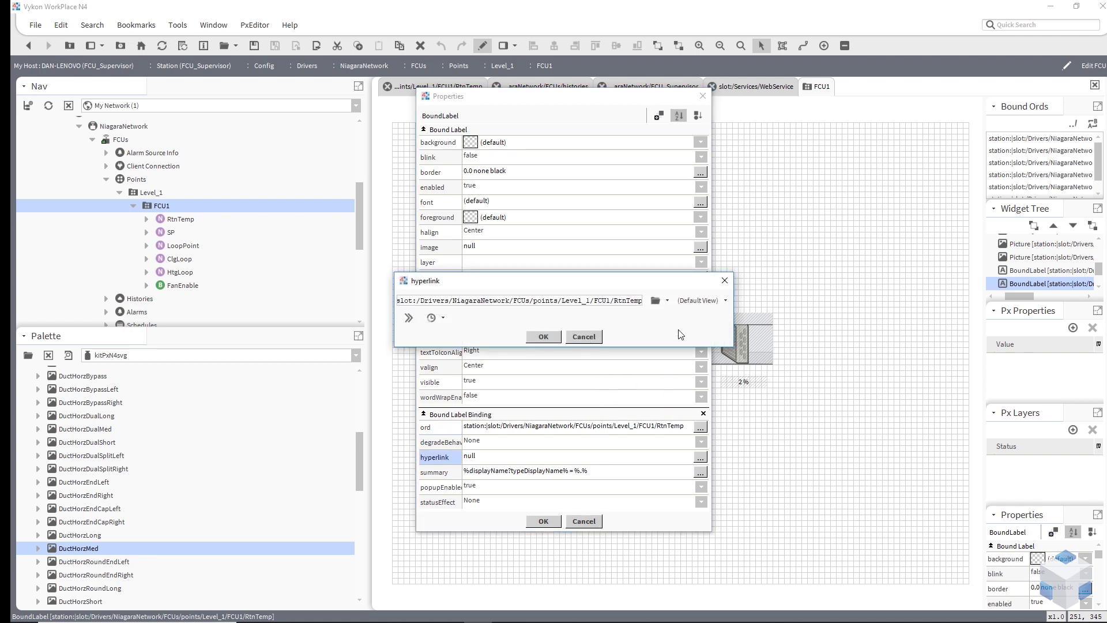
click(700, 300)
click(702, 420)
click(543, 338)
click(542, 521)
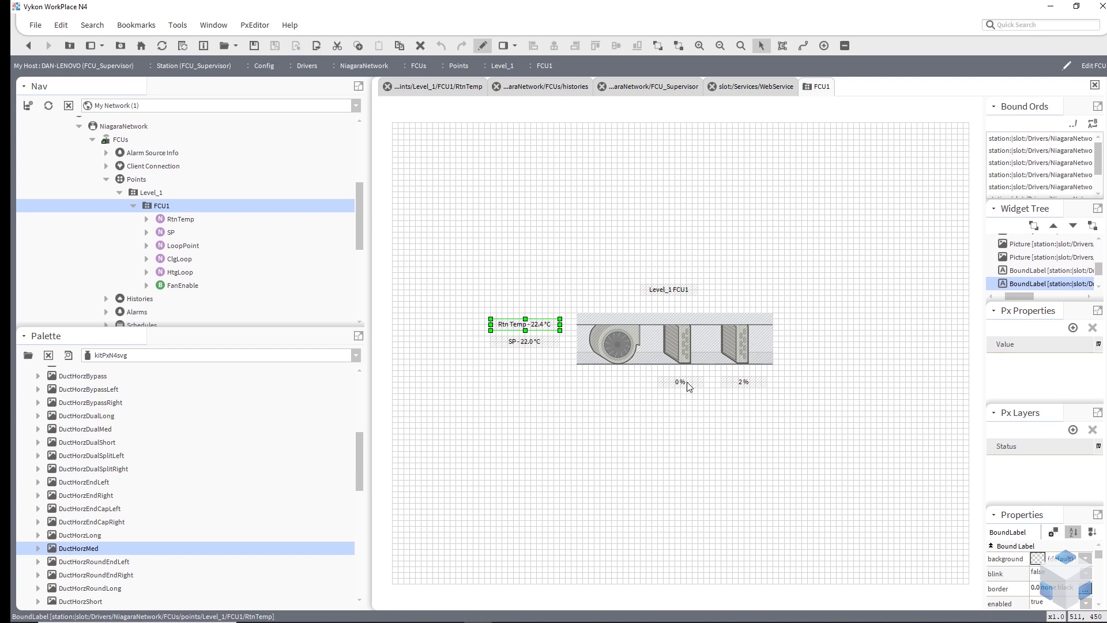
Step: Hyperlink the heating percentage label to the HtgLoop point's Chart view
double_click(687, 381)
click(660, 429)
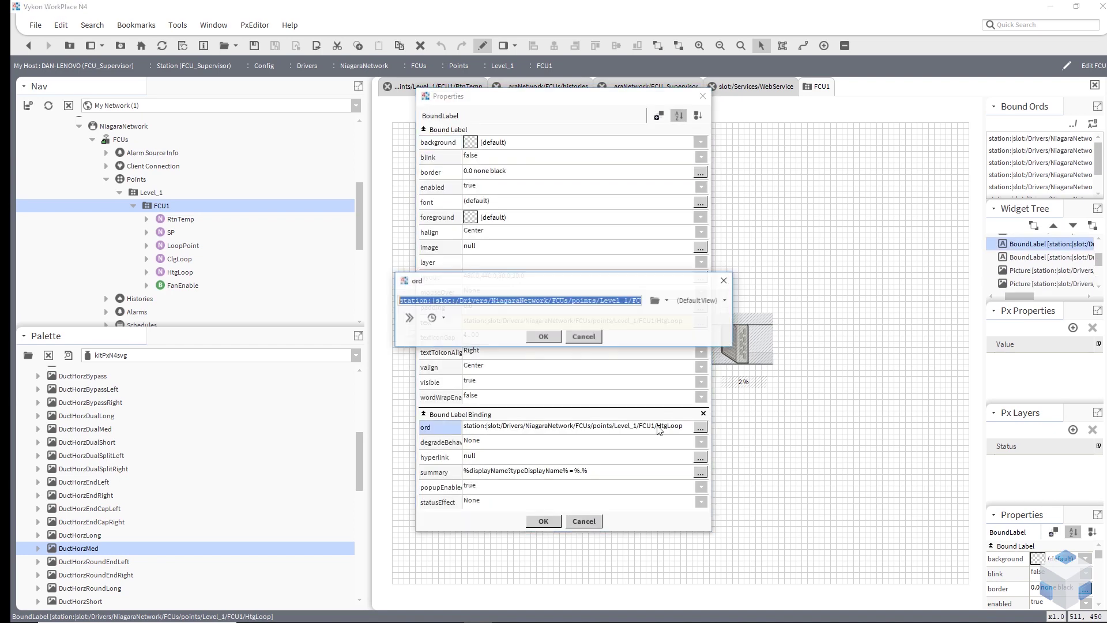
click(553, 337)
click(602, 457)
text(station:|slot:/Drivers/NiagaraNetwork/FCUs/points/Level_1/FCU1/HtgLoop)
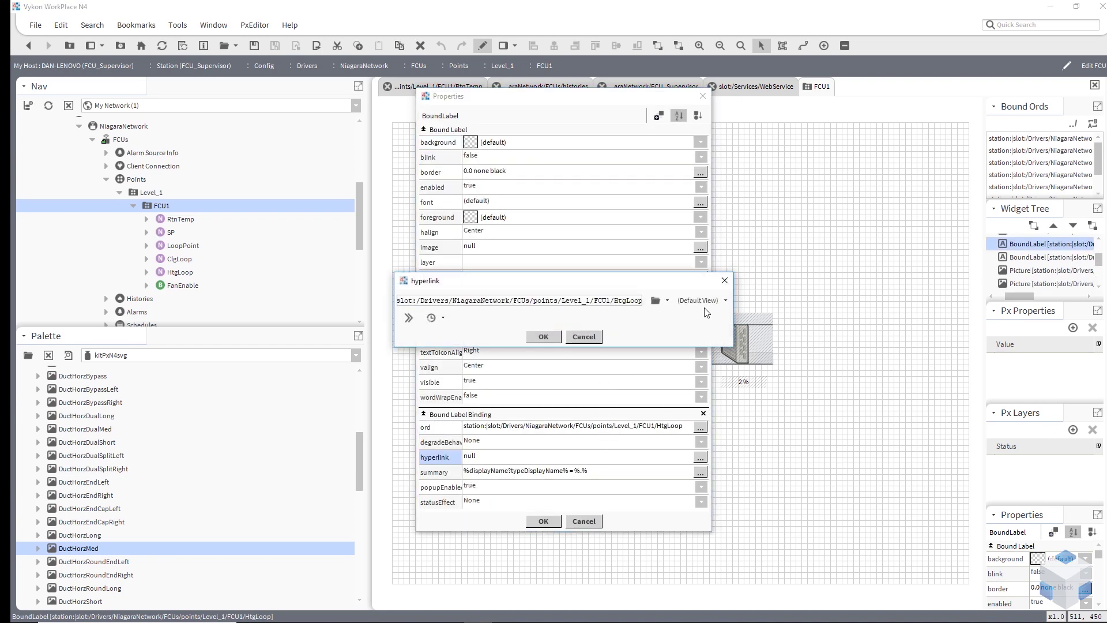
click(715, 301)
click(706, 420)
click(543, 337)
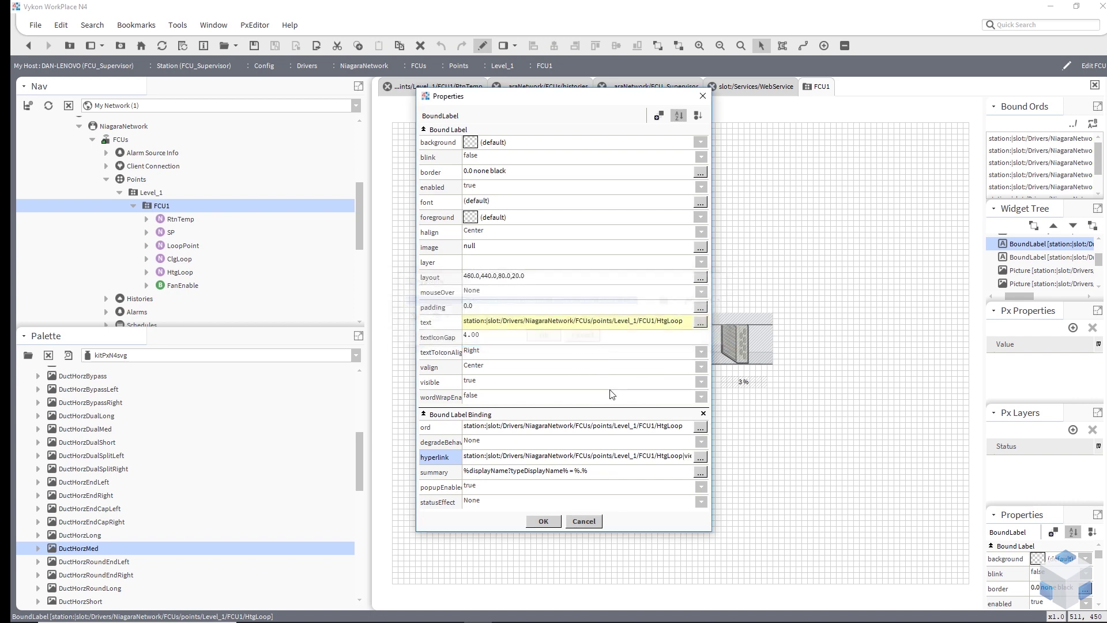
click(543, 521)
Step: Hyperlink the cooling percentage label to the ClgLoop point's Chart view
click(746, 386)
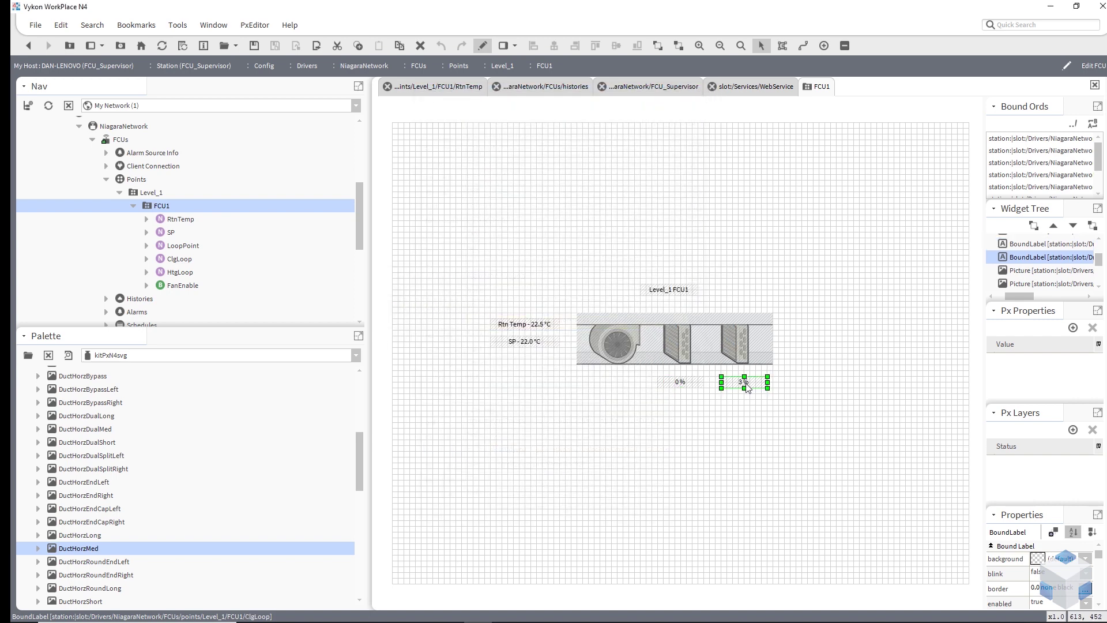
double_click(747, 386)
click(700, 427)
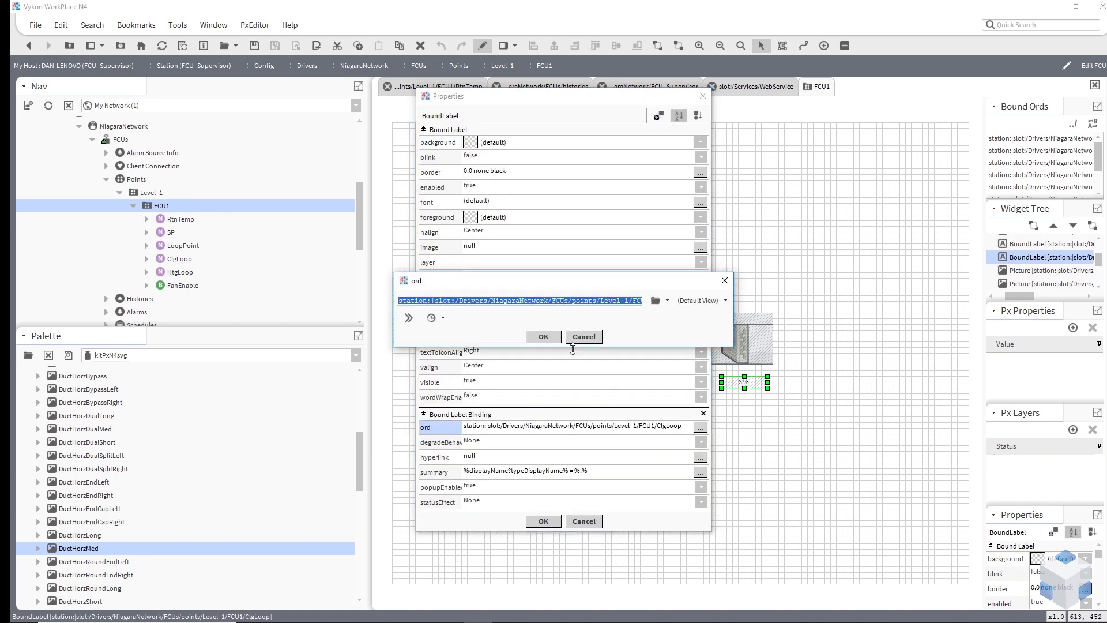
click(543, 336)
click(700, 457)
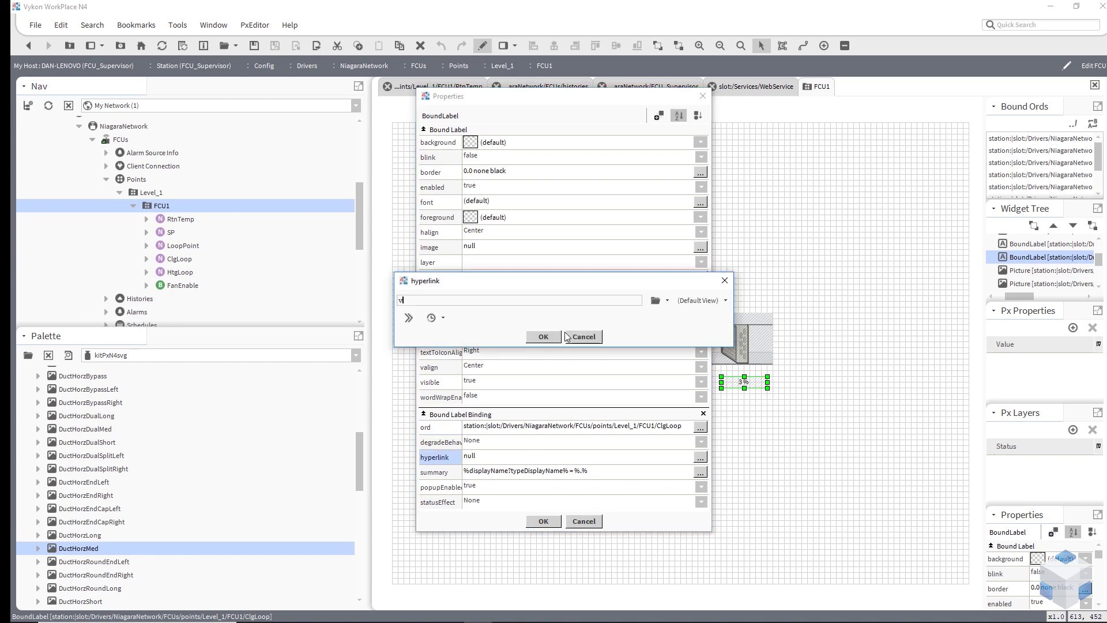
click(586, 338)
click(586, 427)
click(543, 336)
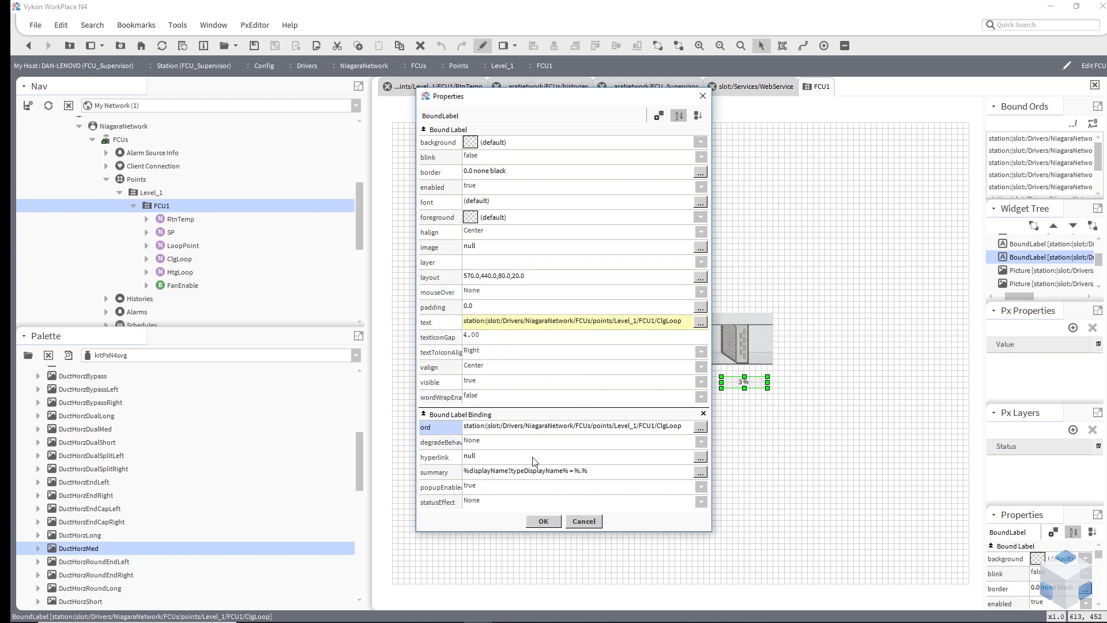
click(535, 456)
text(station:|slot:/Drivers/NiagaraNetwork/FCUs/points/Level_1/FCU1/ClgLoop)
click(702, 300)
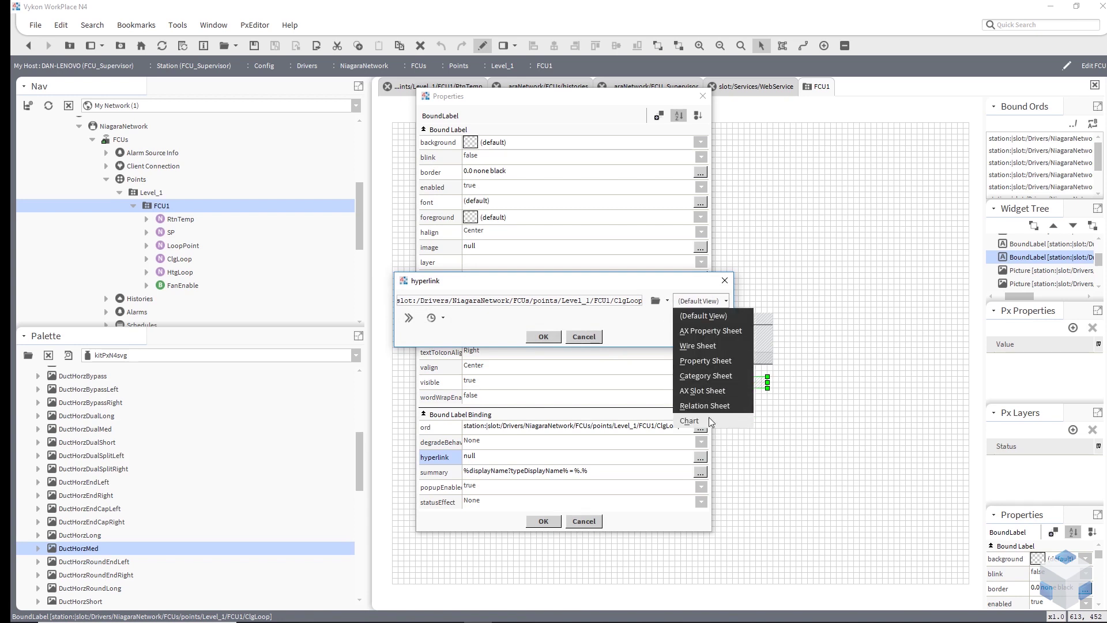
click(708, 417)
click(555, 339)
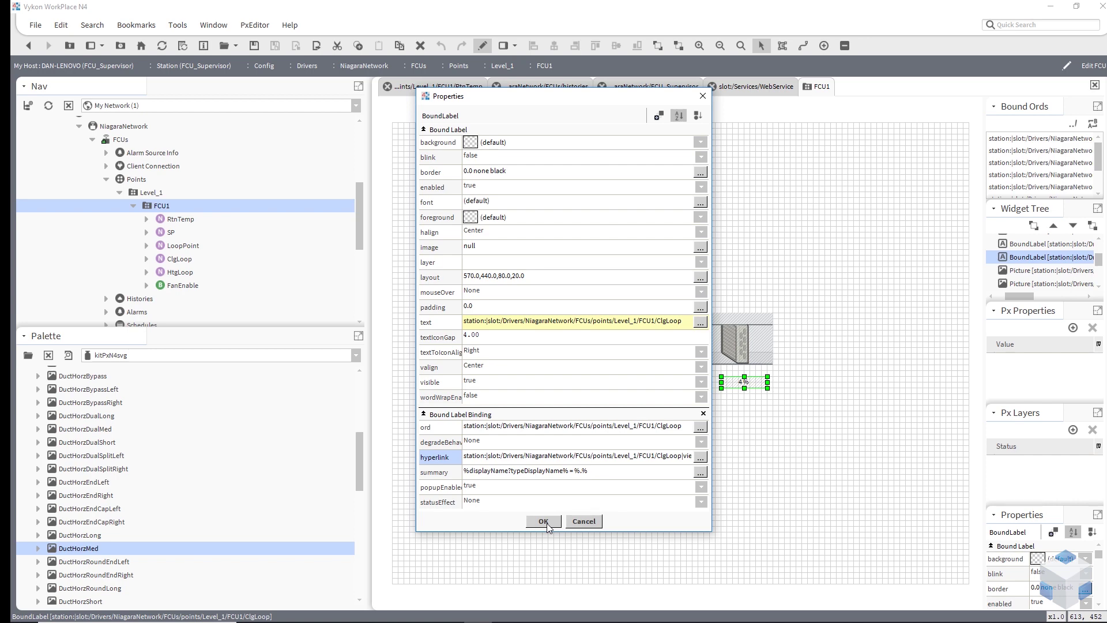
click(543, 521)
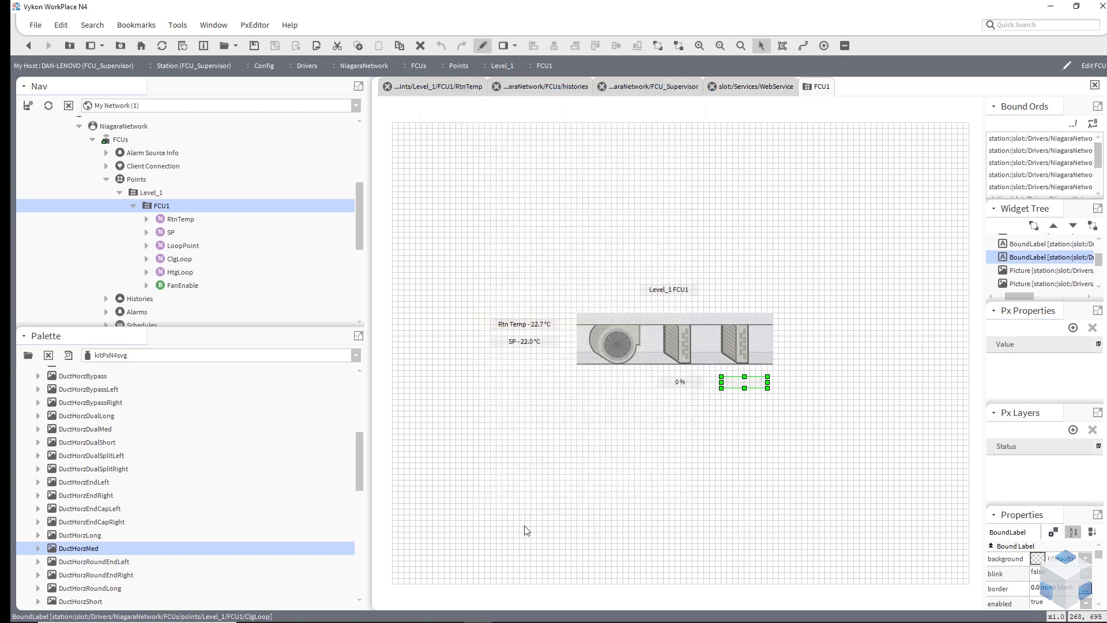
Step: Relativize all bound ords to slot: paths and switch the graphic to the Px Viewer
click(1073, 125)
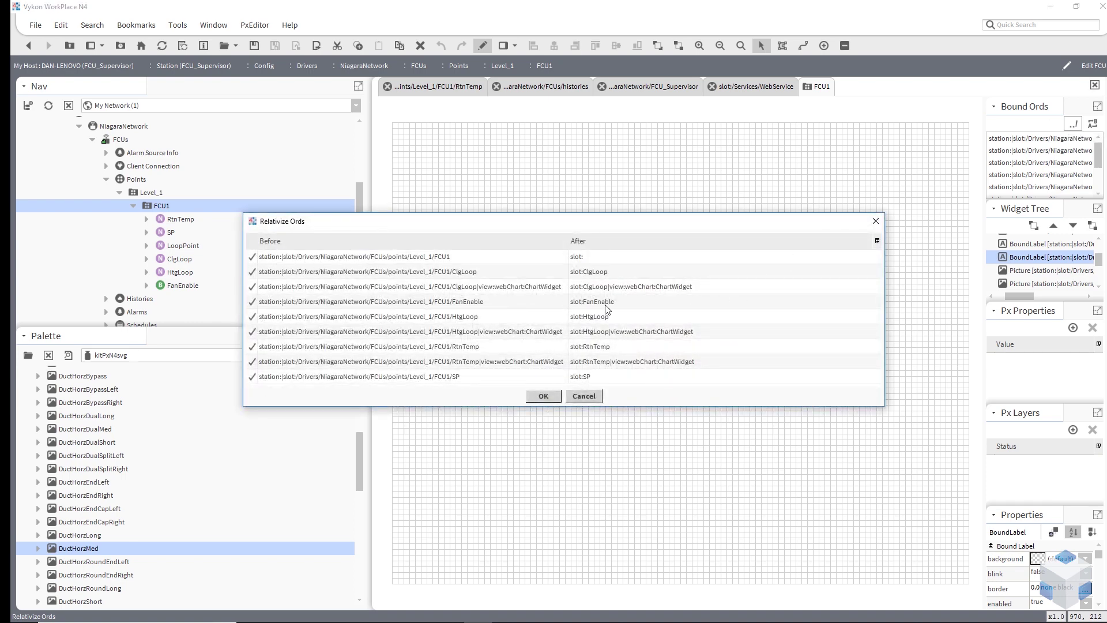
click(554, 398)
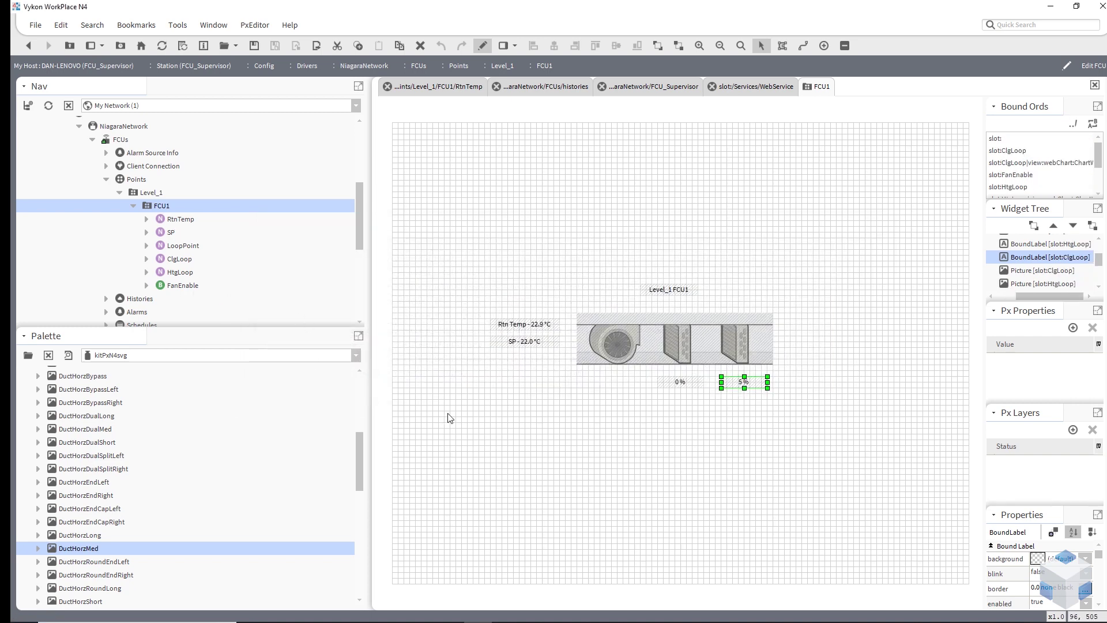
click(484, 48)
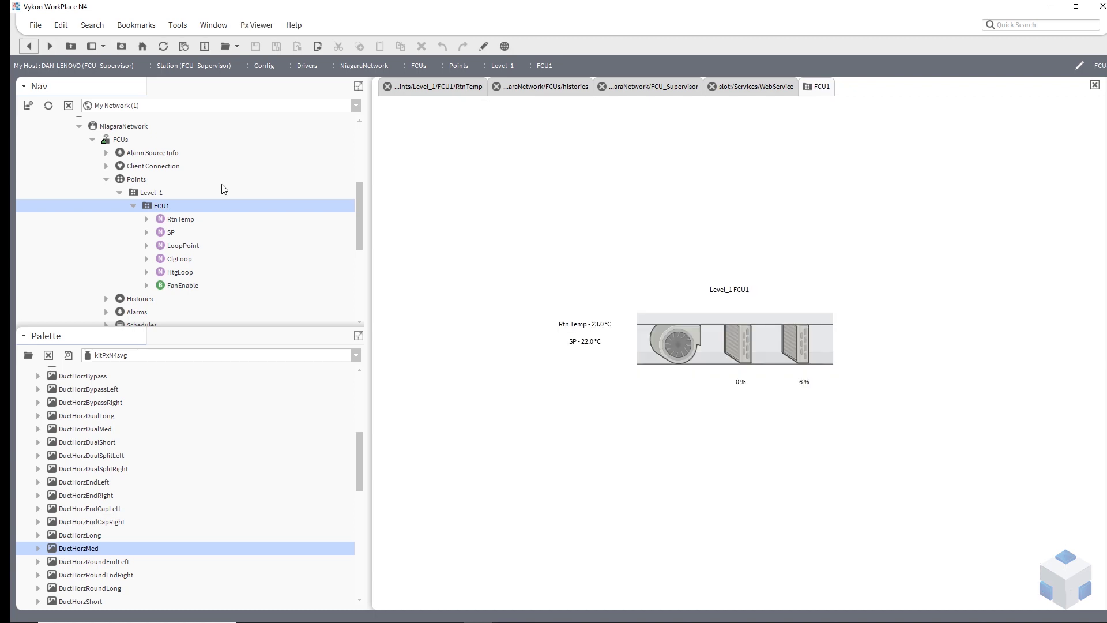
Step: Duplicate FCU1 as FCU2 and batch-replace FCU1 with FCU2 in all its point IDs
right_click(161, 204)
click(208, 362)
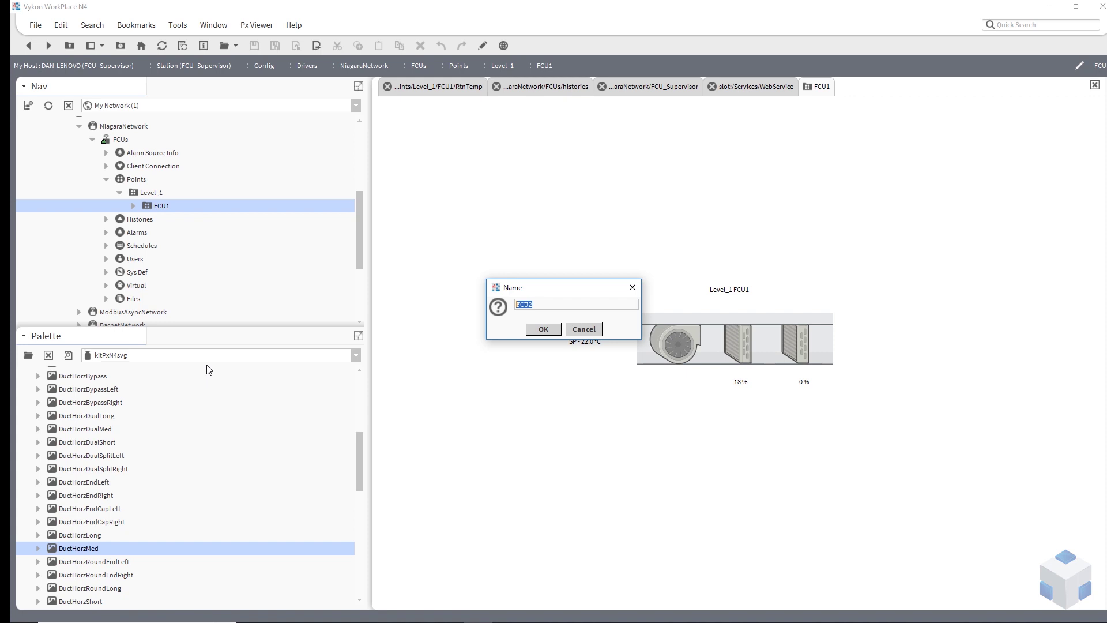
key(Return)
shift+click(546, 463)
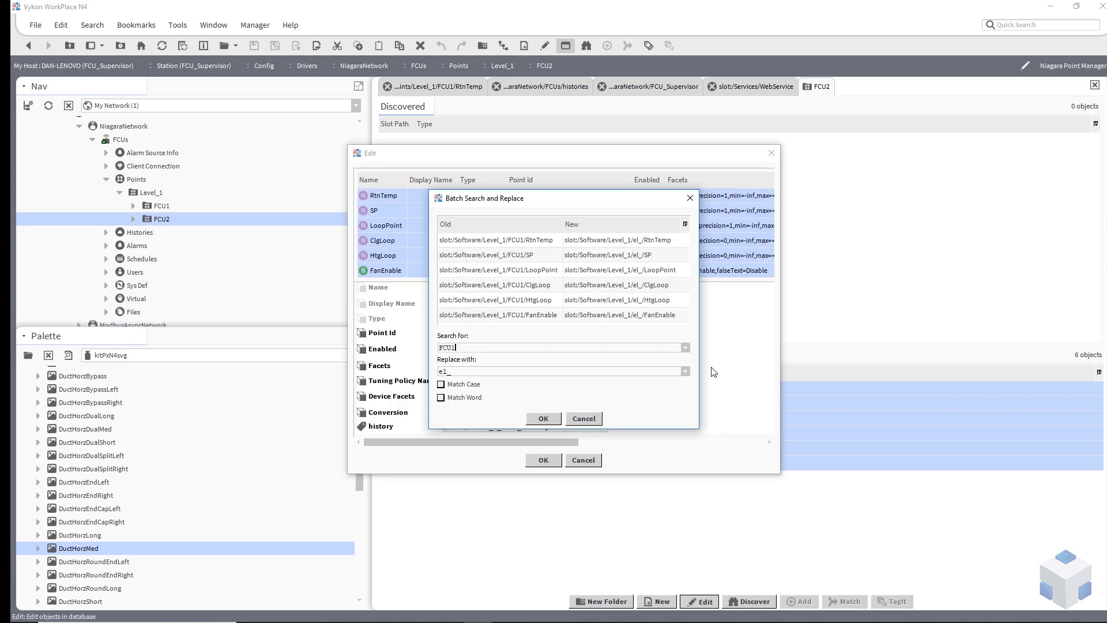
key(Tab)
text(FC)
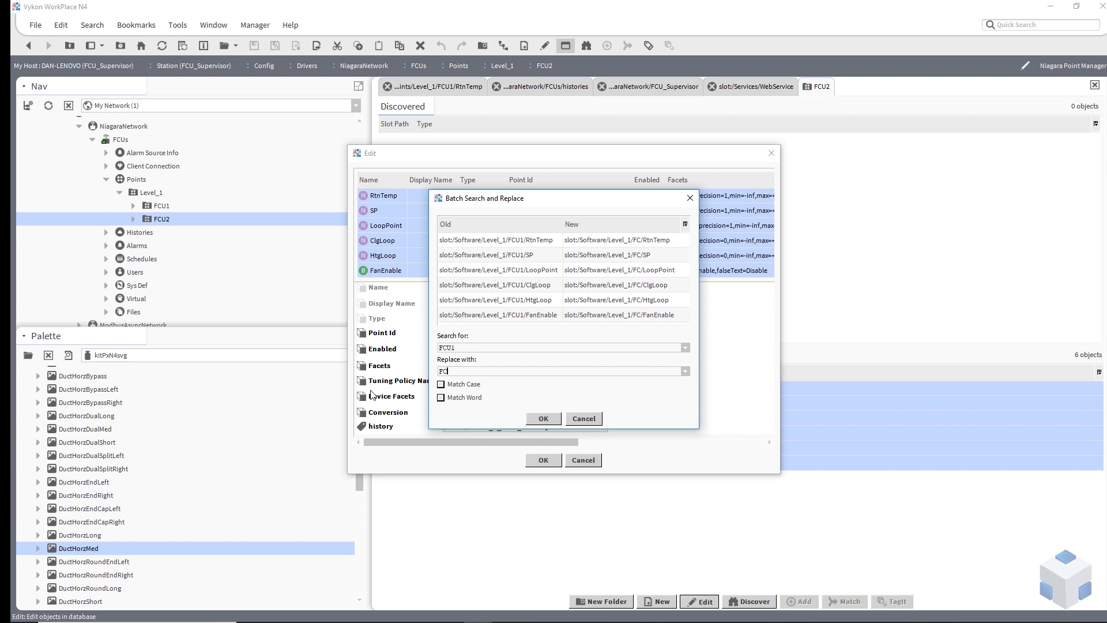
text(U2)
click(543, 417)
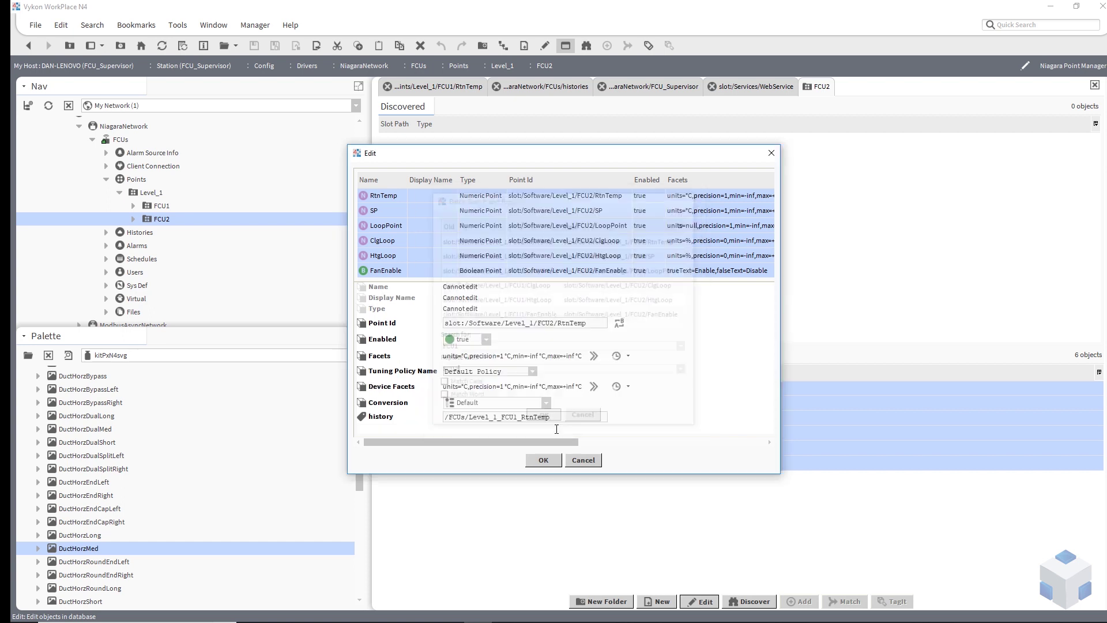
click(543, 459)
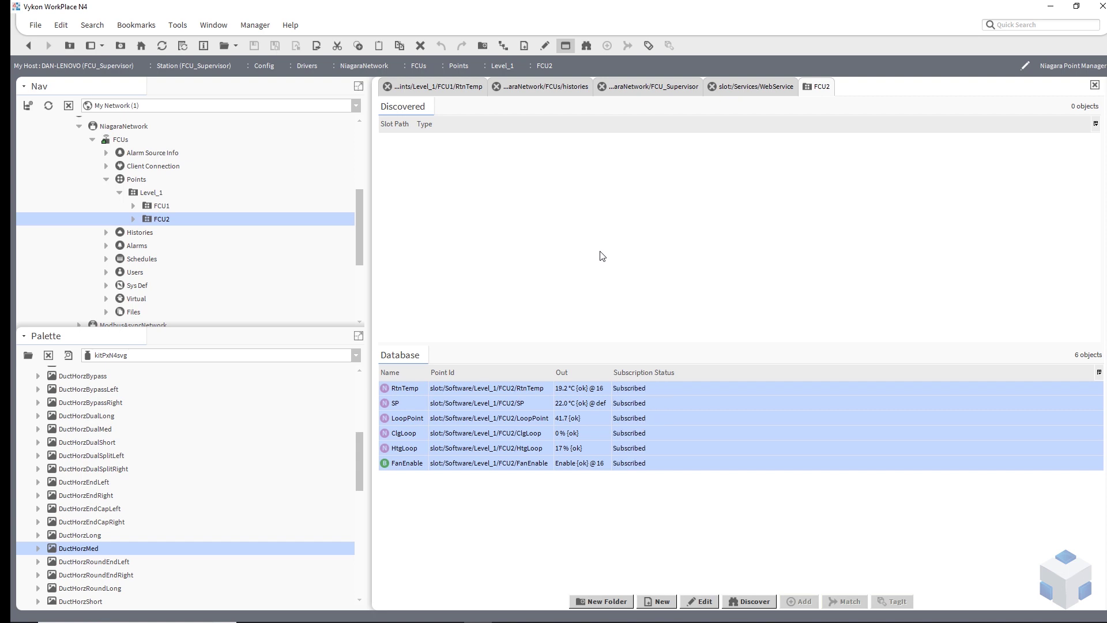
Step: Open FCU2's graphic, check the Rtn Temp chart, and return to the graphic
click(541, 66)
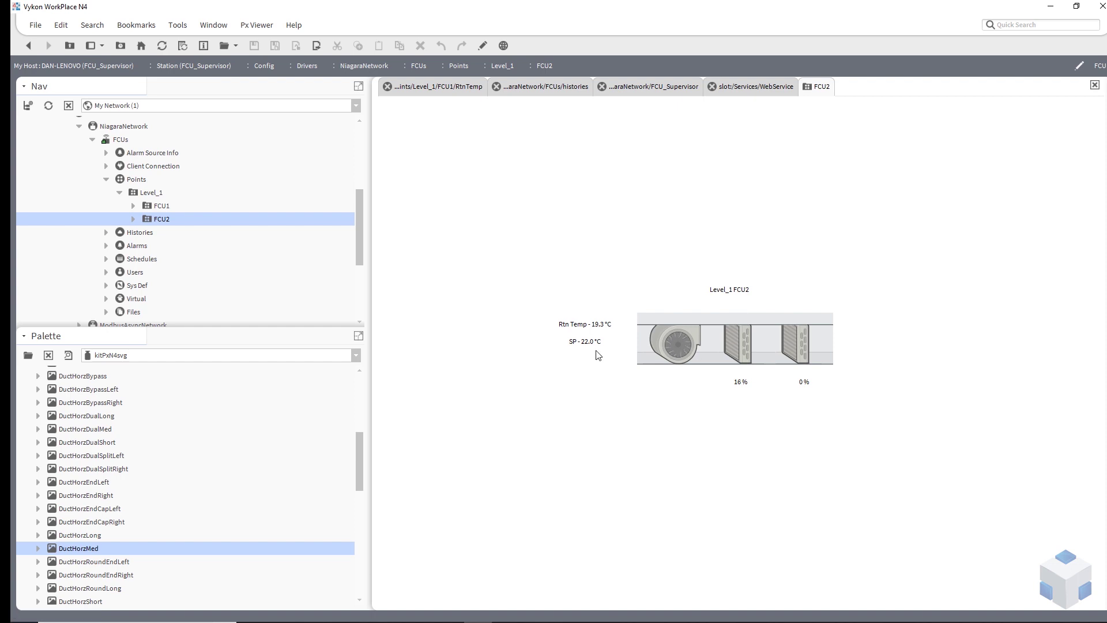
click(589, 331)
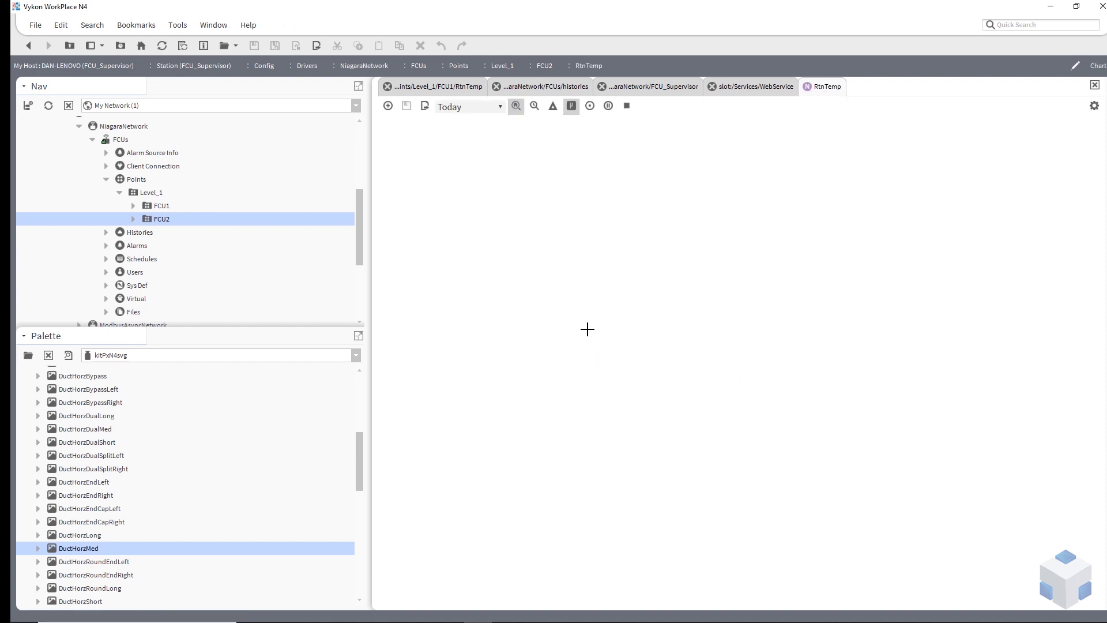
click(29, 46)
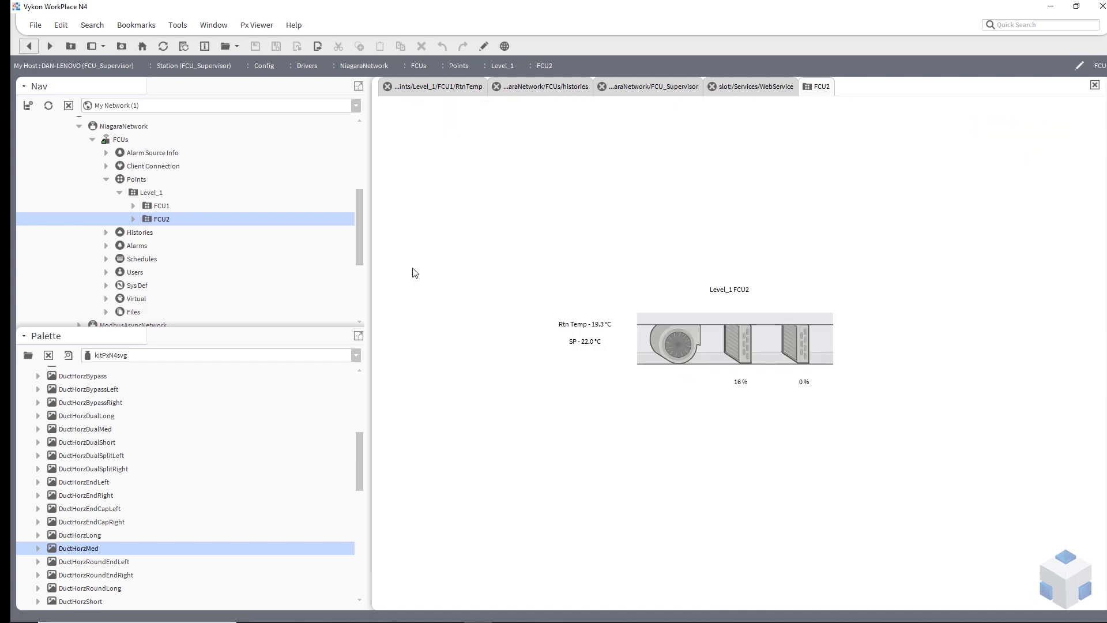
right_click(153, 192)
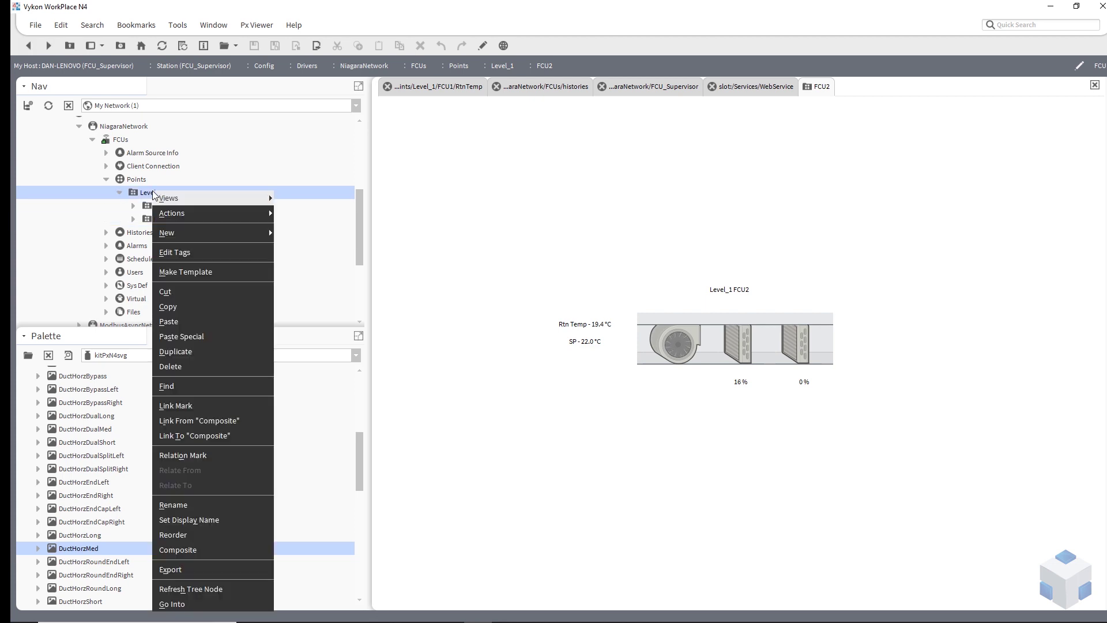
Step: Duplicate Level_1 as Level_2 and open the point list for Level_2 FCU1
click(215, 350)
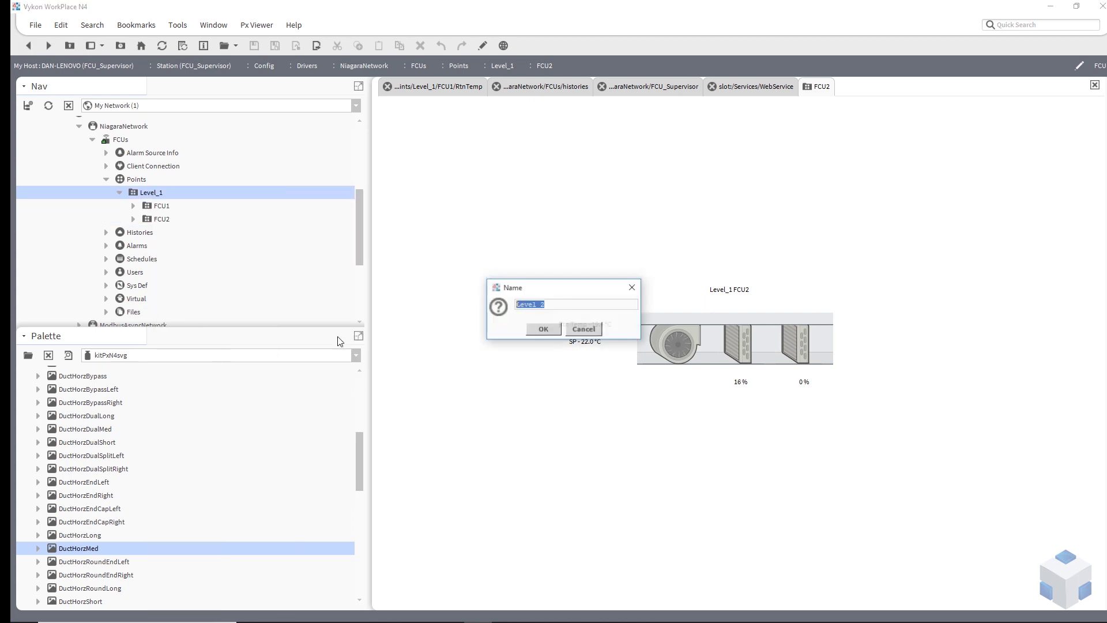
click(543, 328)
click(155, 234)
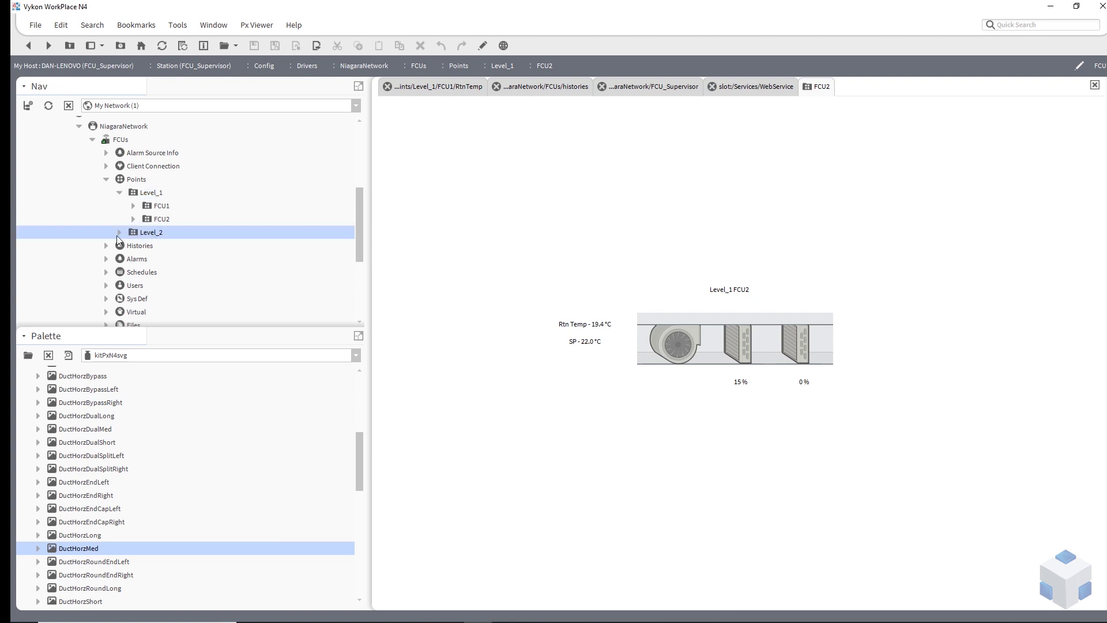
click(119, 232)
right_click(151, 247)
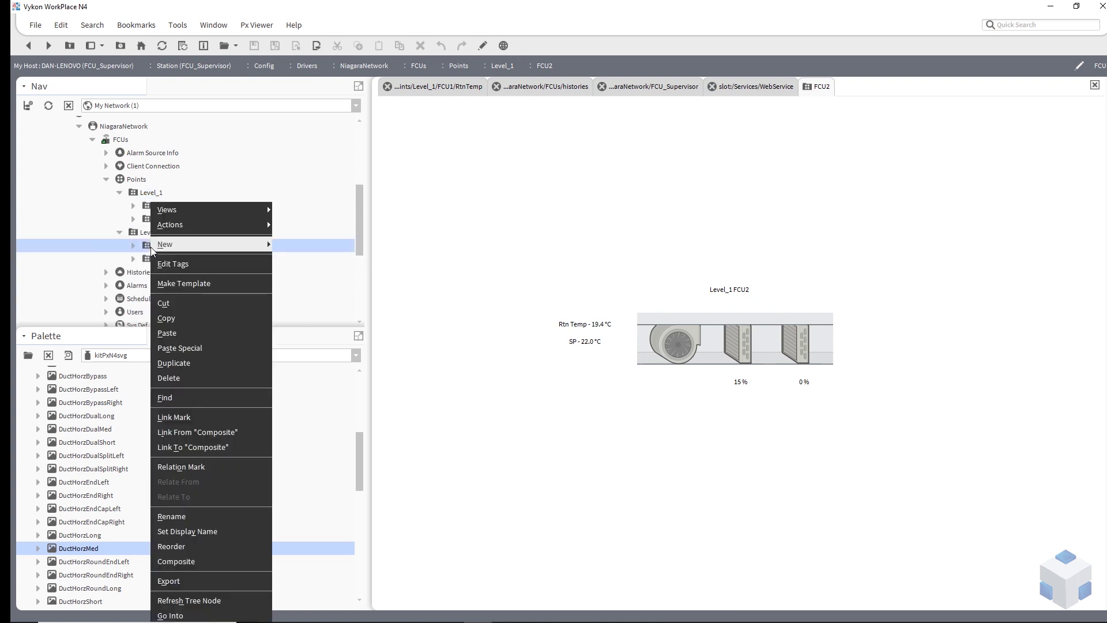
mouse_move(242, 210)
click(312, 224)
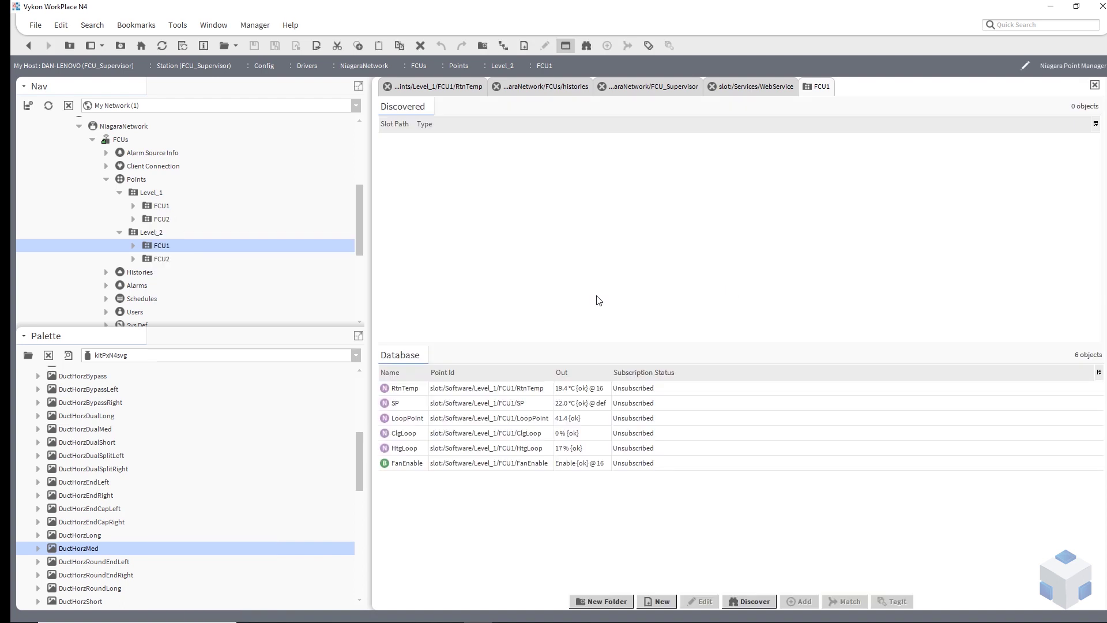
Step: Batch-replace _1 with _2 in the IDs of all six Level_2 FCU1 points and save
click(567, 388)
shift+click(579, 466)
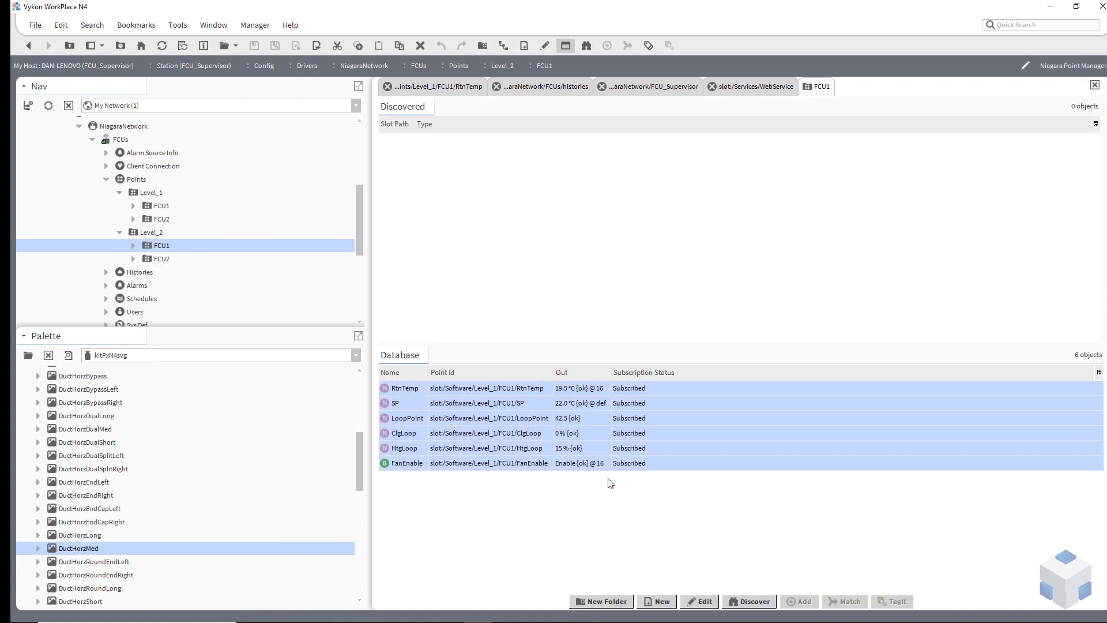
click(699, 601)
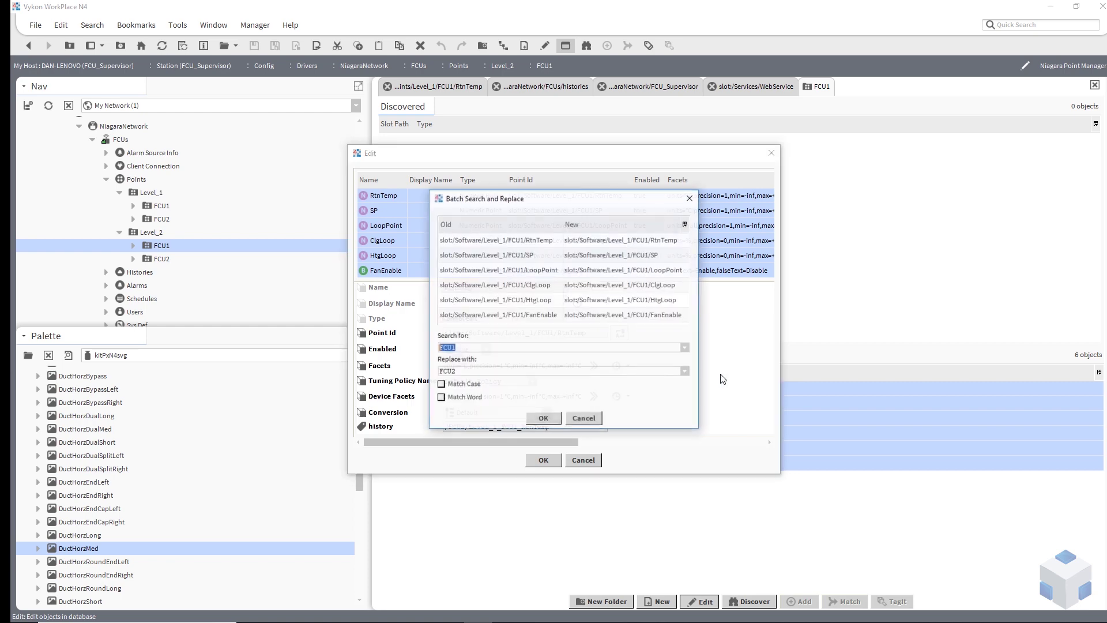
click(619, 333)
text(1)
key(Tab)
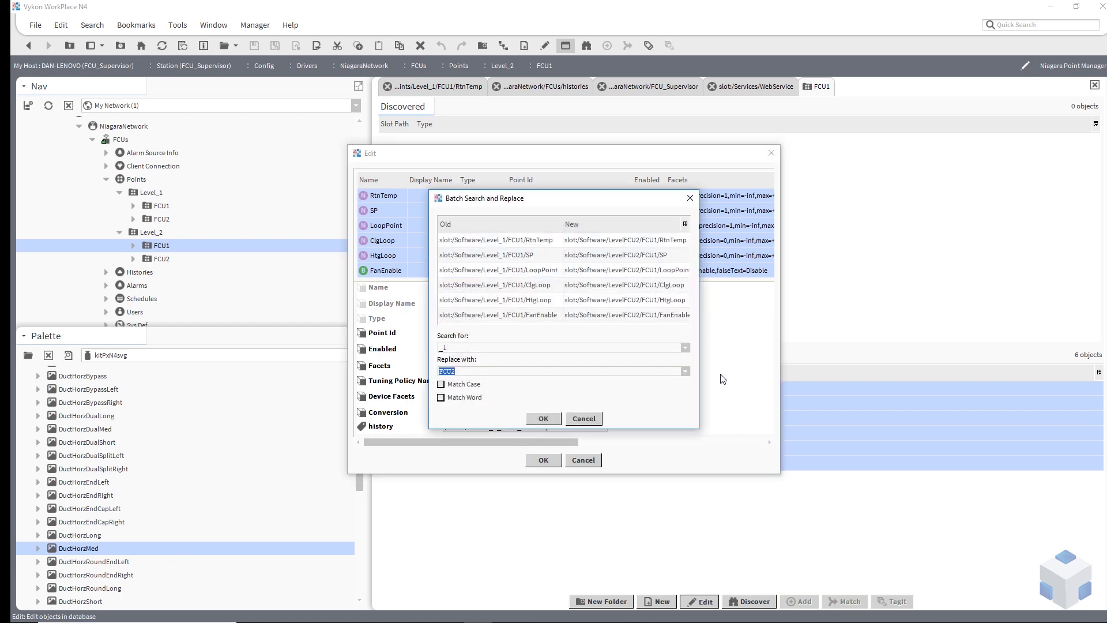
text(_2)
click(554, 419)
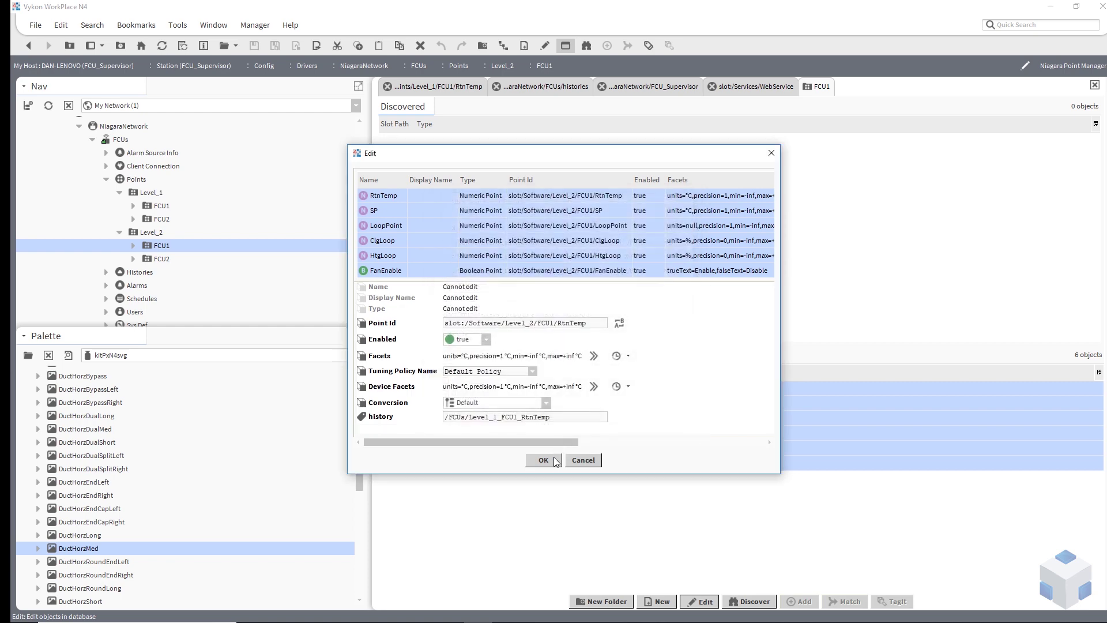
click(543, 460)
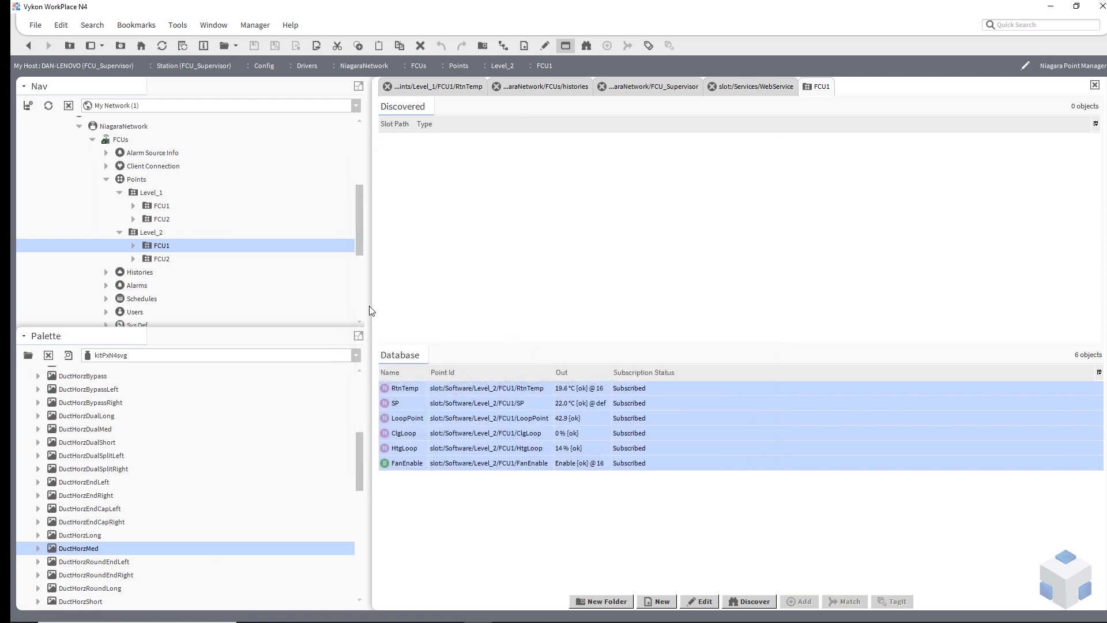
right_click(161, 258)
Step: Batch-replace _1 with _2 in Level_2 FCU2's six point IDs, then view the Level_1 FCU1 graphic
mouse_move(210, 214)
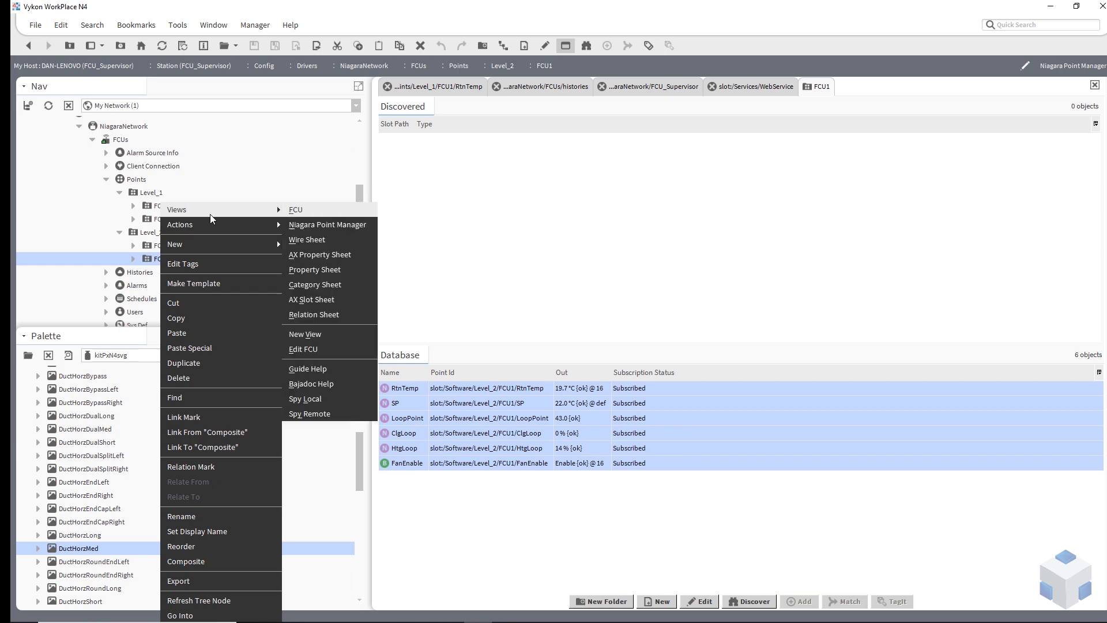
click(305, 224)
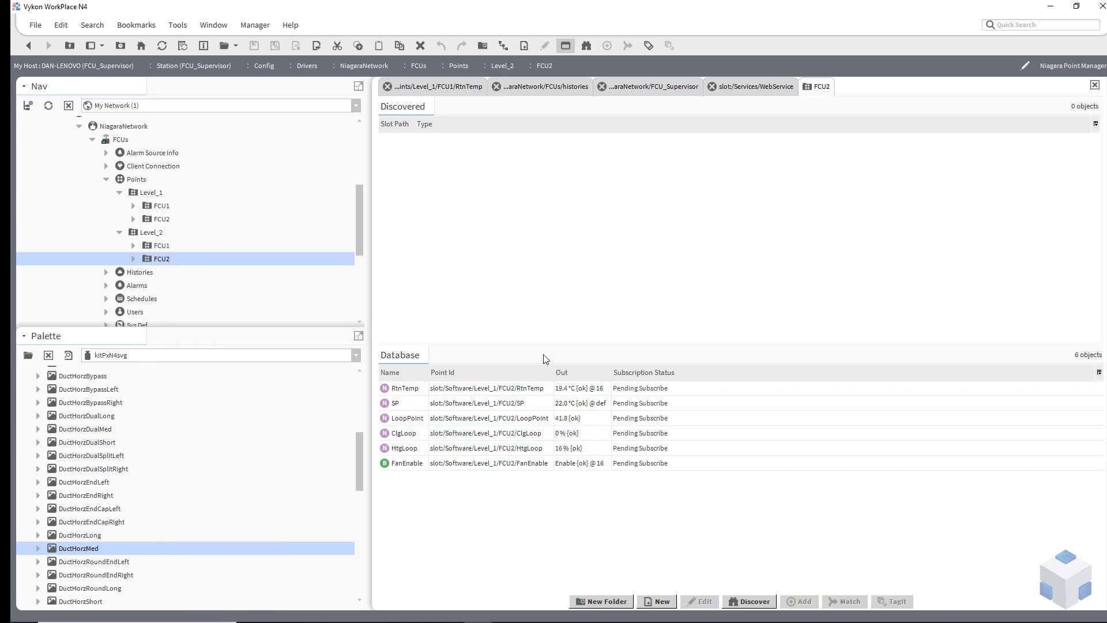
click(532, 387)
shift+click(536, 463)
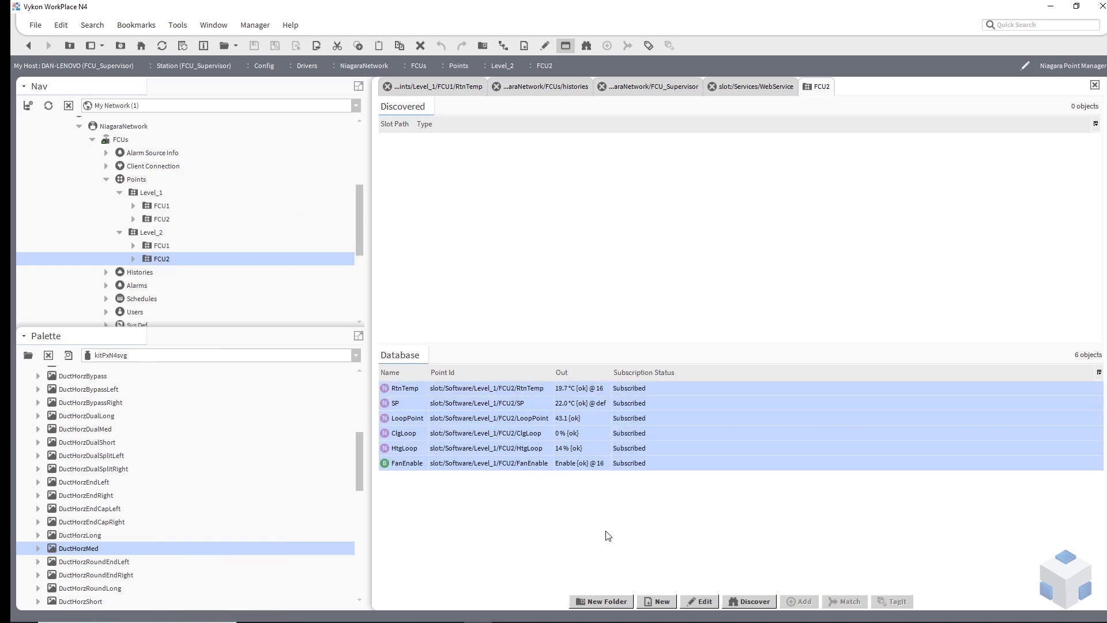
click(699, 601)
click(619, 333)
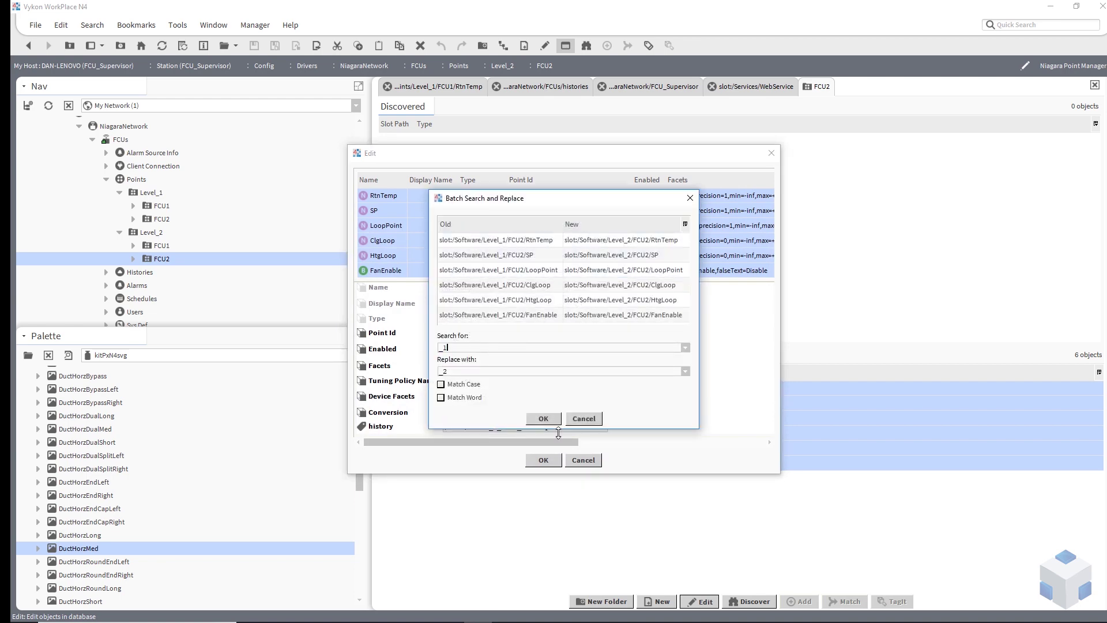
click(543, 418)
click(547, 460)
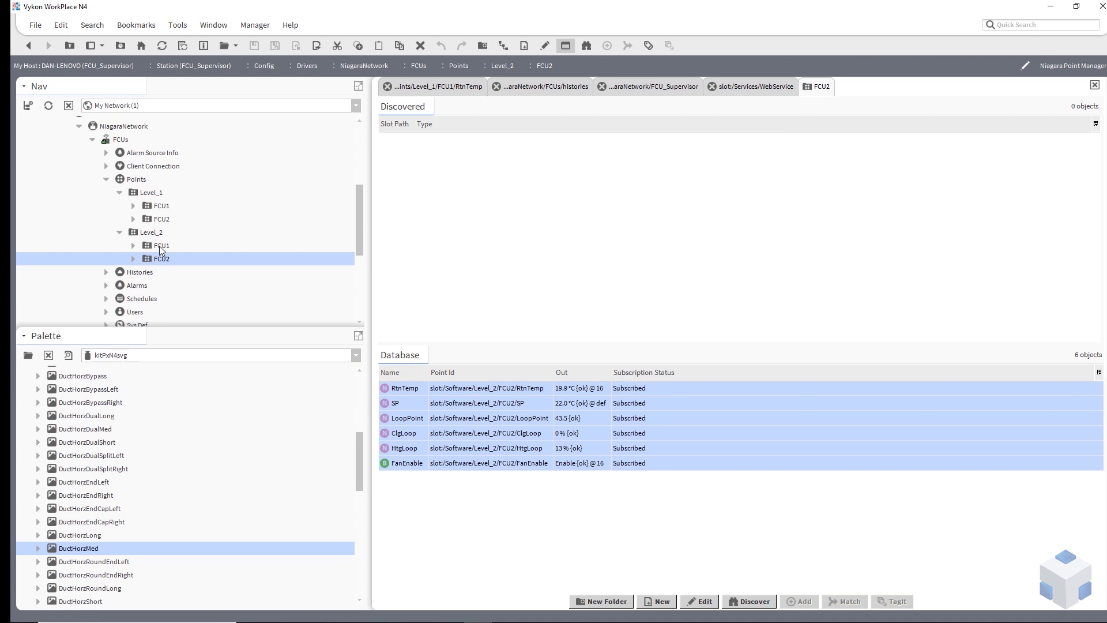
double_click(158, 206)
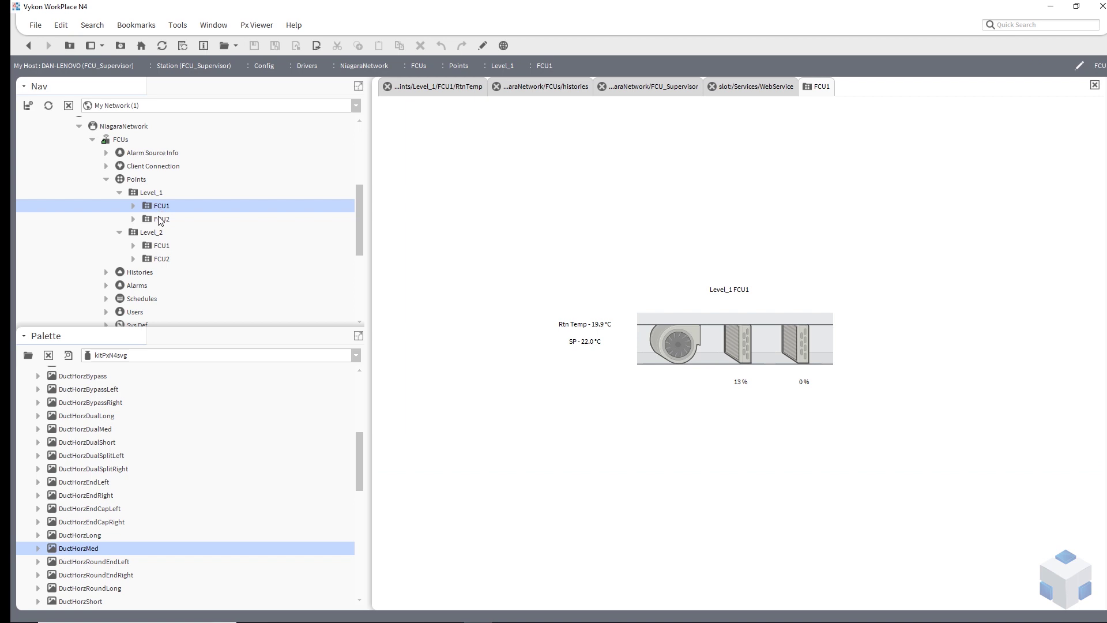
Step: View the Level_1 FCU2, Level_2 FCU1 and Level_2 FCU2 graphics, checking Level_2 FCU2's Rtn Temp chart
double_click(159, 221)
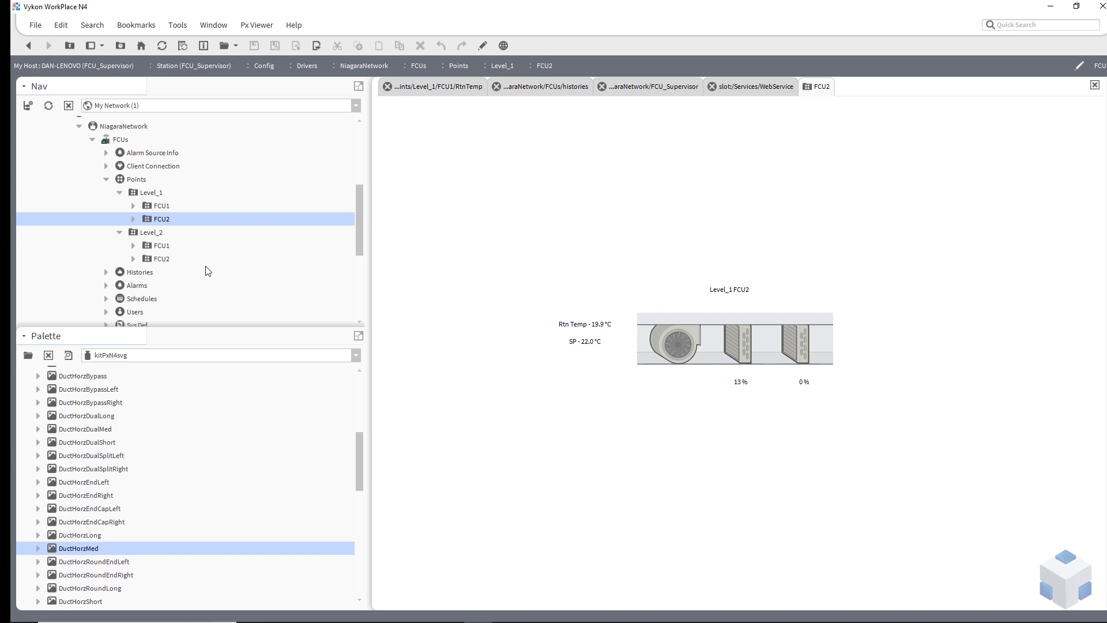
double_click(159, 247)
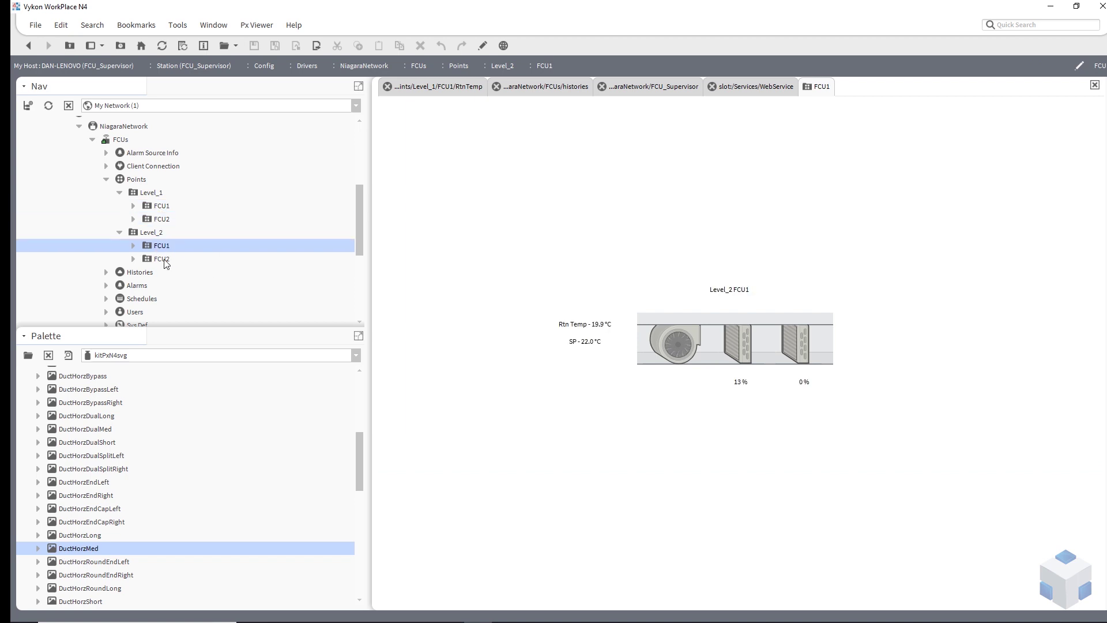
double_click(162, 260)
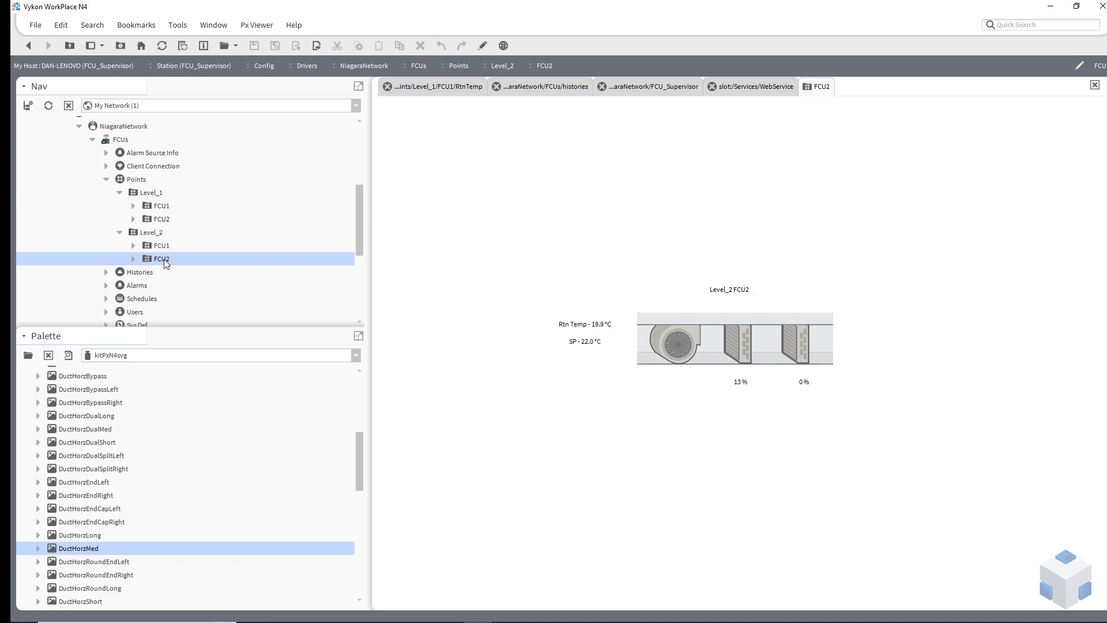
click(597, 327)
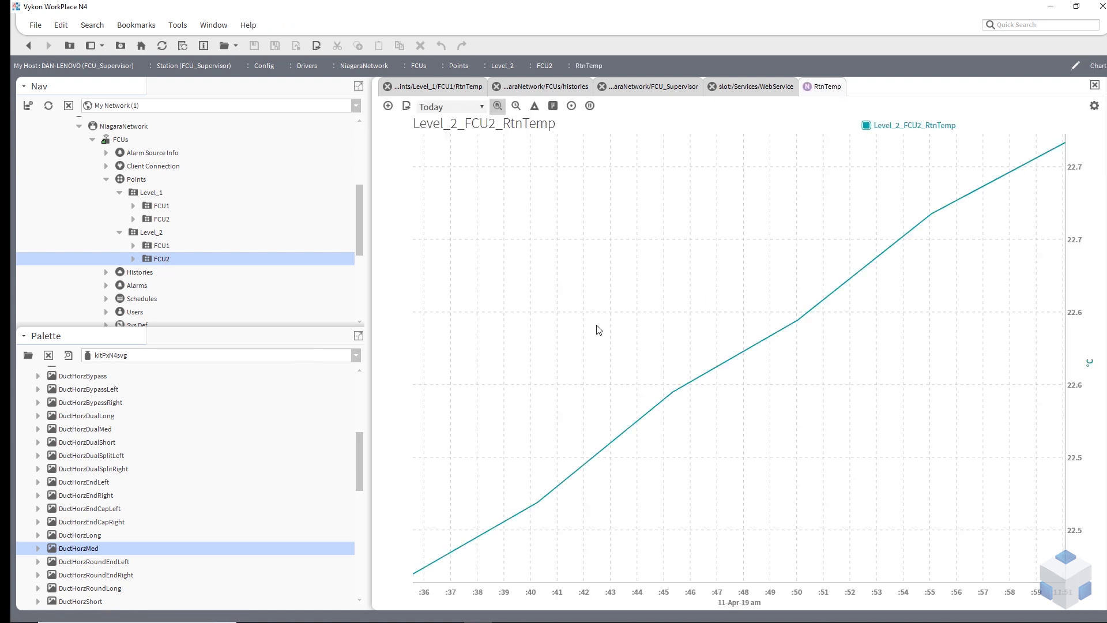
click(36, 46)
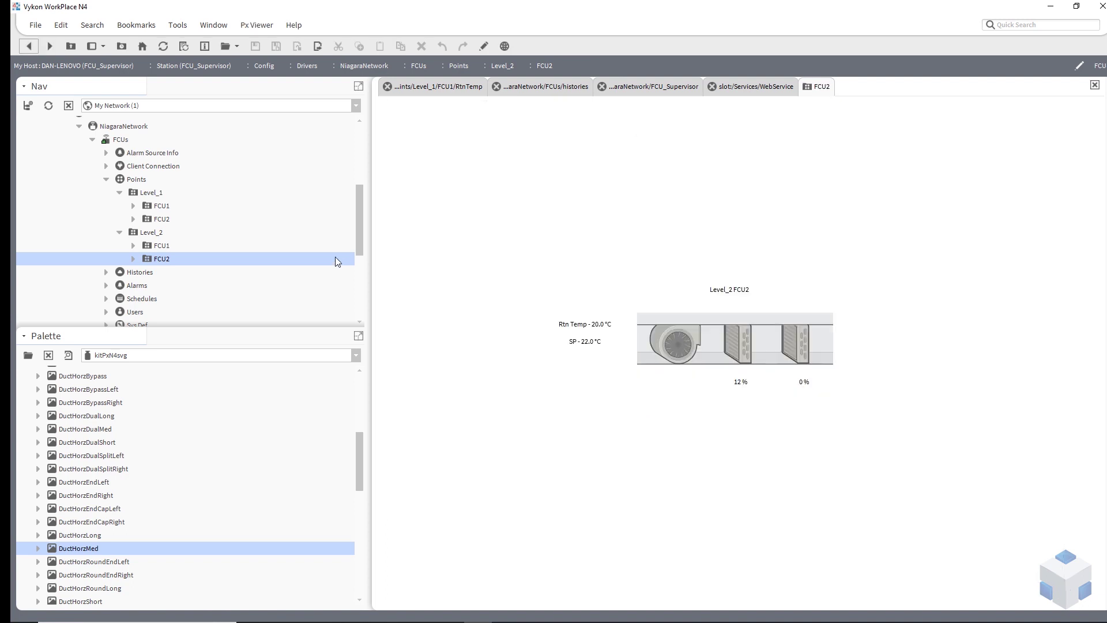